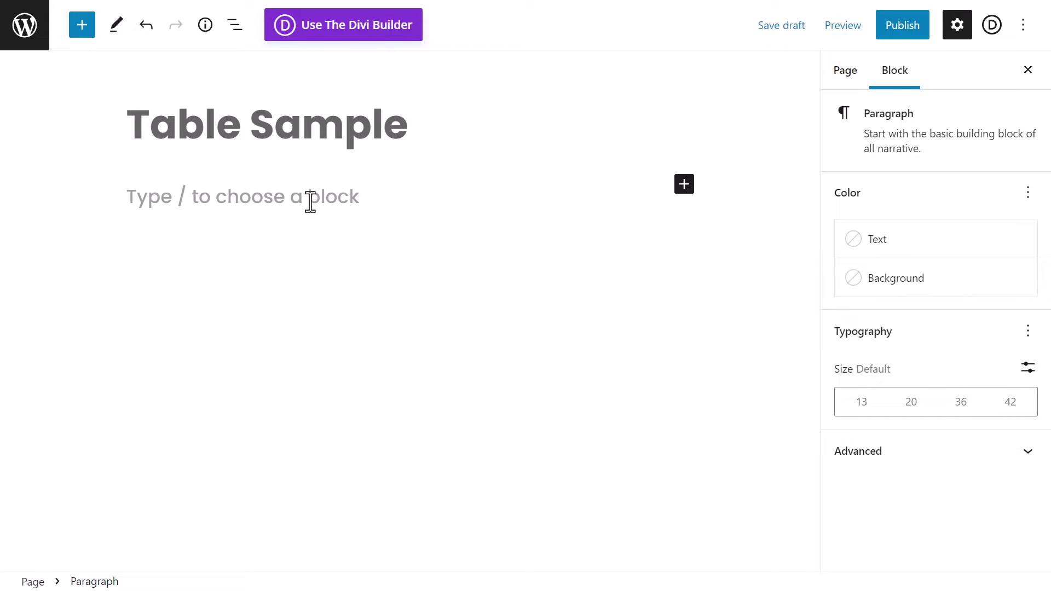
- Insert a Table block with 4 columns and 10 rows below the "Table Sample" title
click(684, 185)
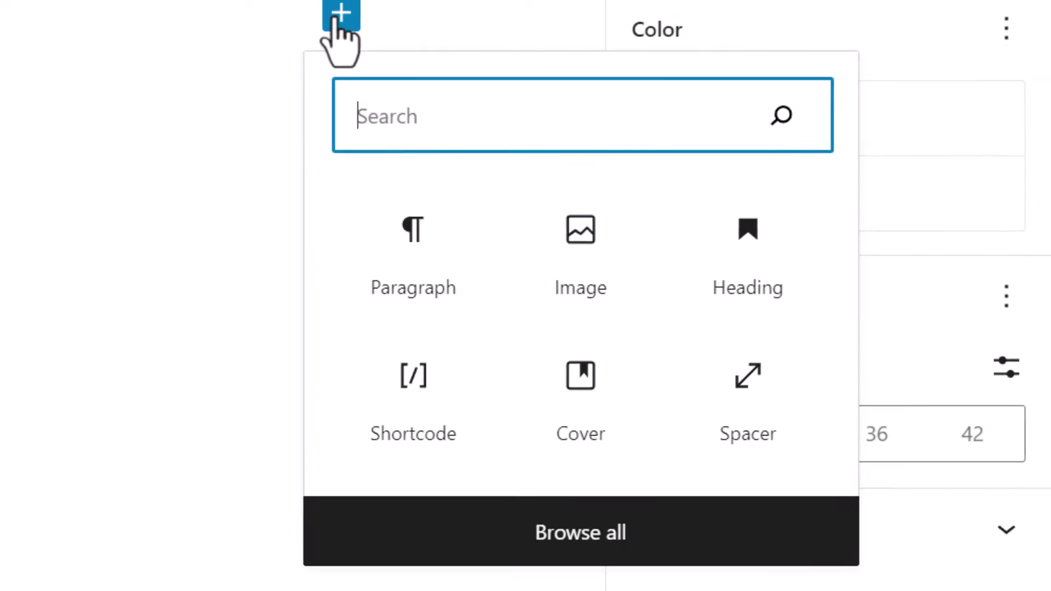
text(table)
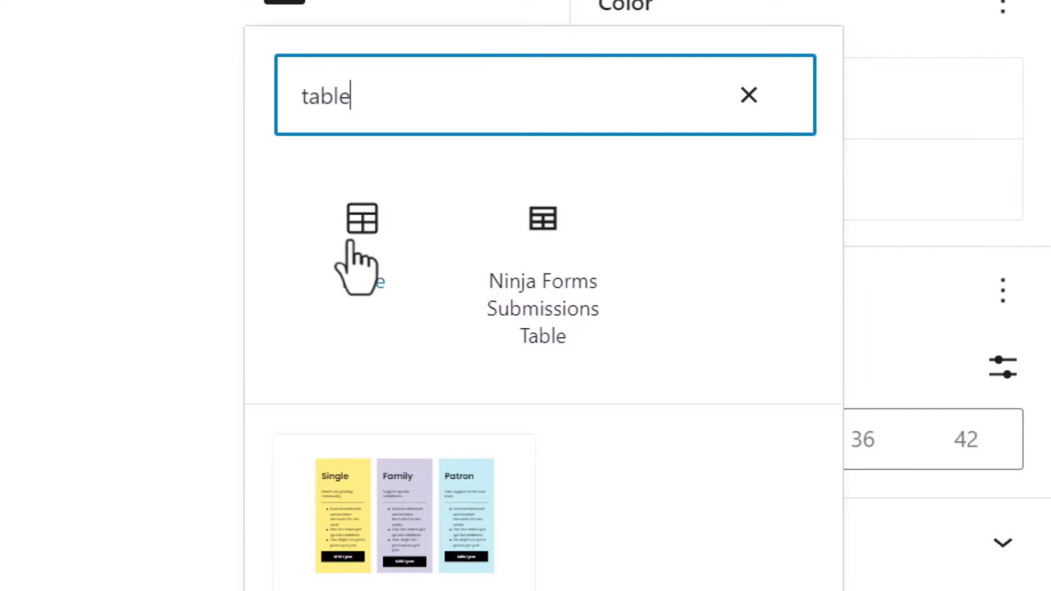
click(368, 264)
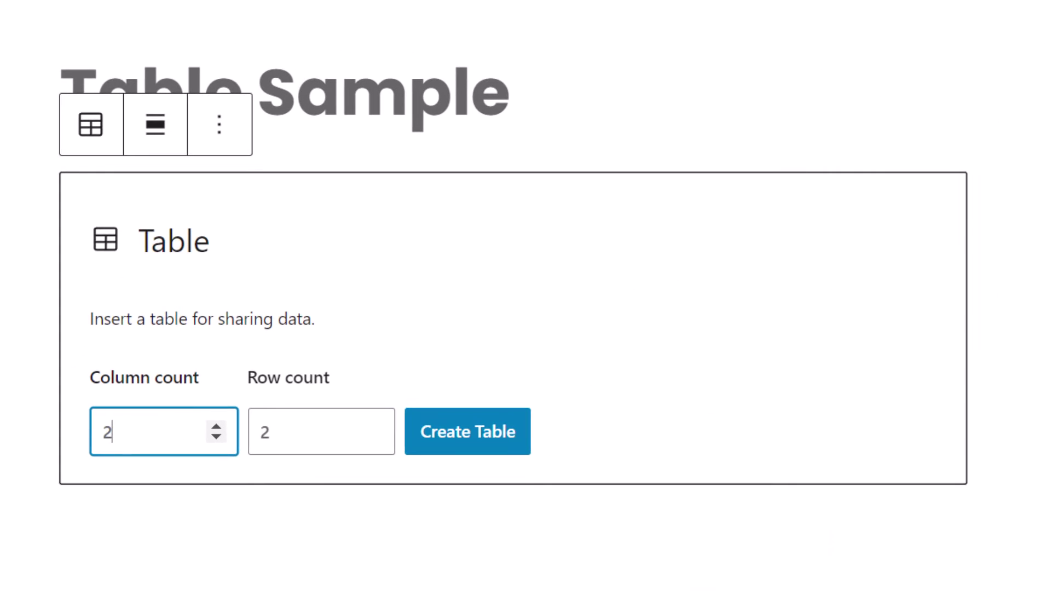
click(137, 430)
drag(120, 438, 88, 441)
text(4)
drag(282, 438, 237, 500)
text(10)
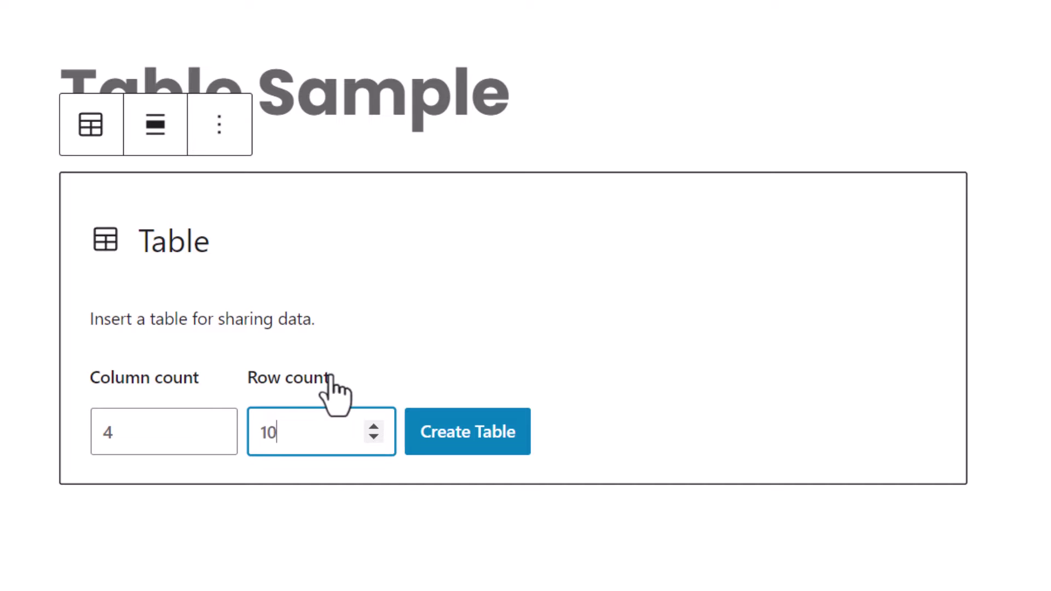
click(470, 442)
- Enter the sample text "info" in the first cell of the table
click(588, 252)
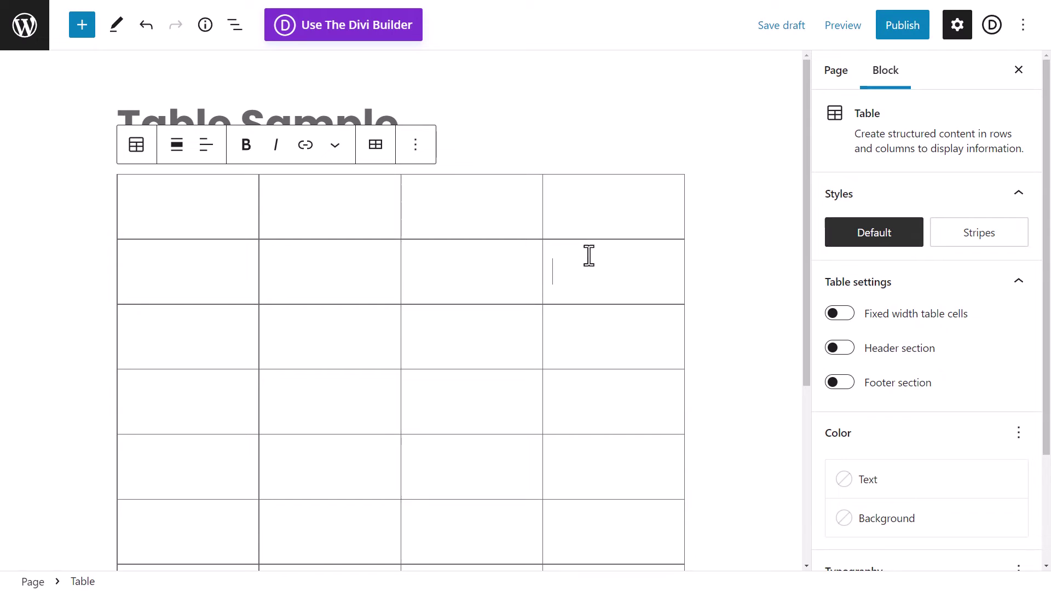
click(127, 206)
text(info)
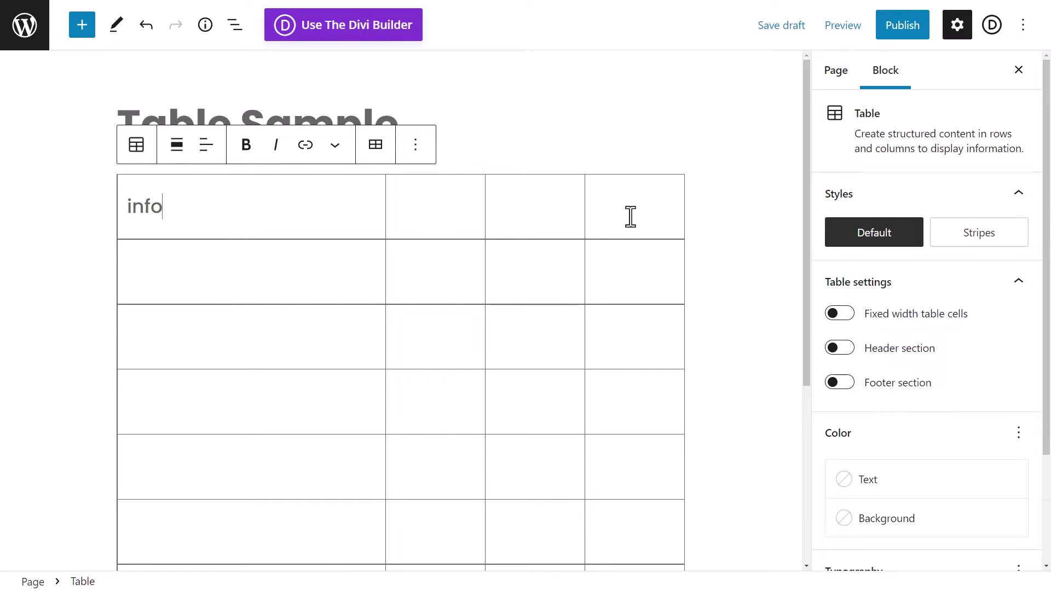
- Turn on the table's header and footer sections and delete "info" from the first body cell
click(848, 355)
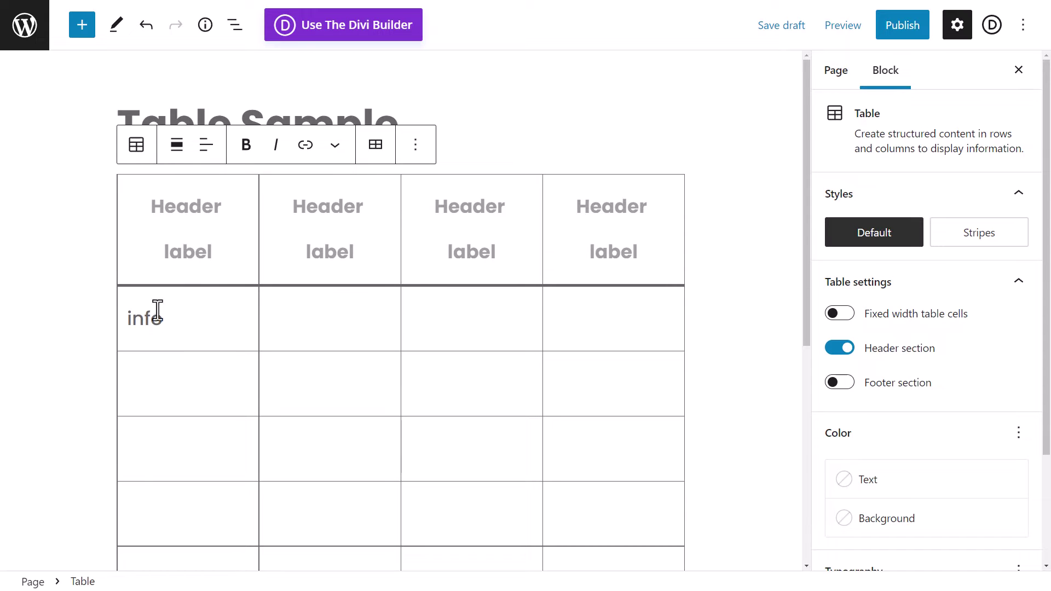
drag(171, 322, 134, 319)
key(BackSpace)
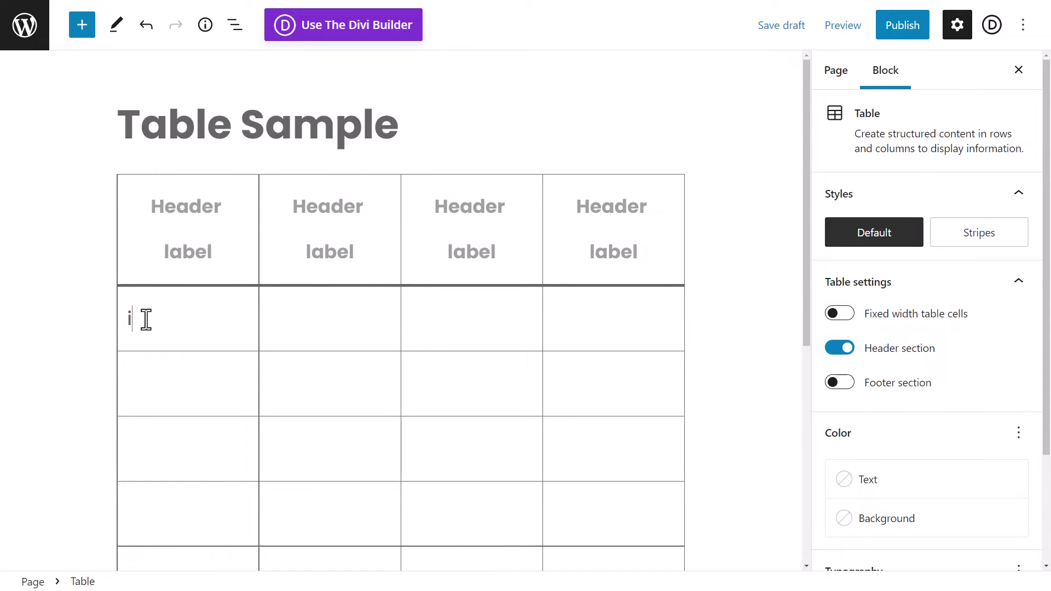
key(BackSpace)
click(841, 384)
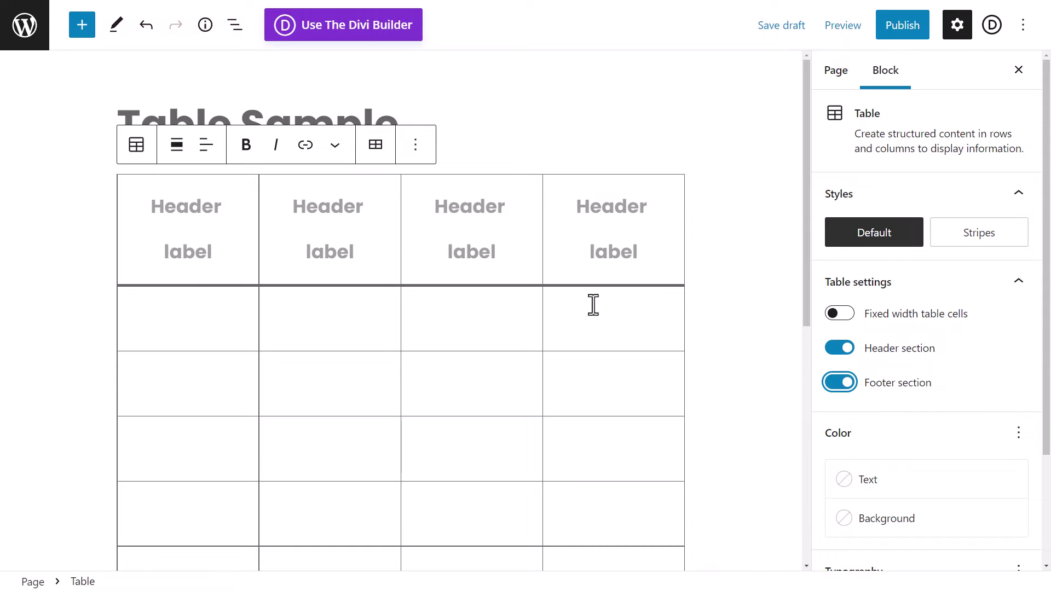
- Label the four header cells "ID", "Description", "Pages" and "Date Created"
click(214, 222)
text(ID)
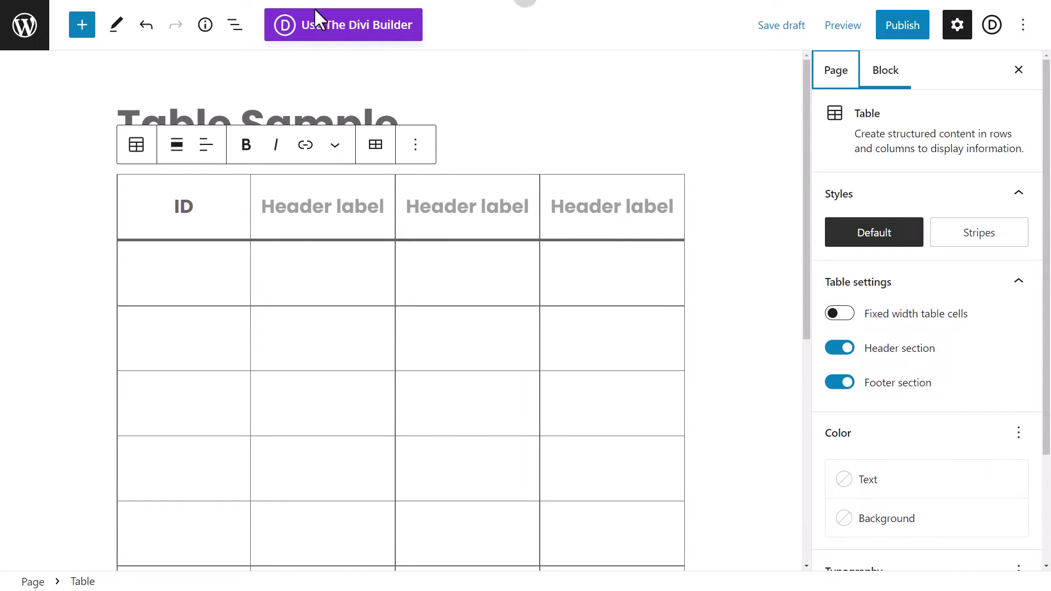
click(310, 207)
text(Descr)
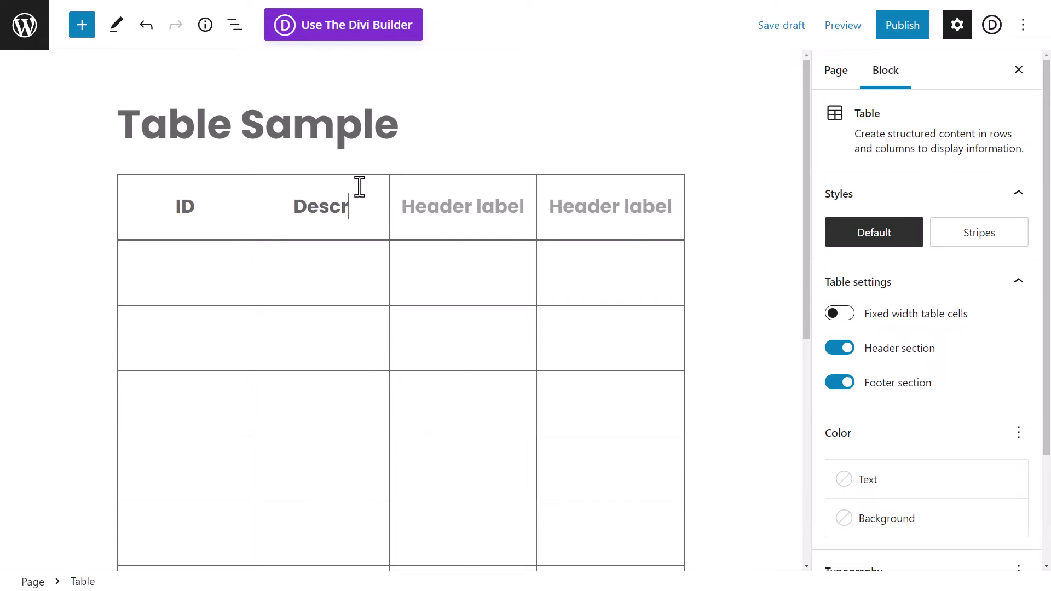
text(iption)
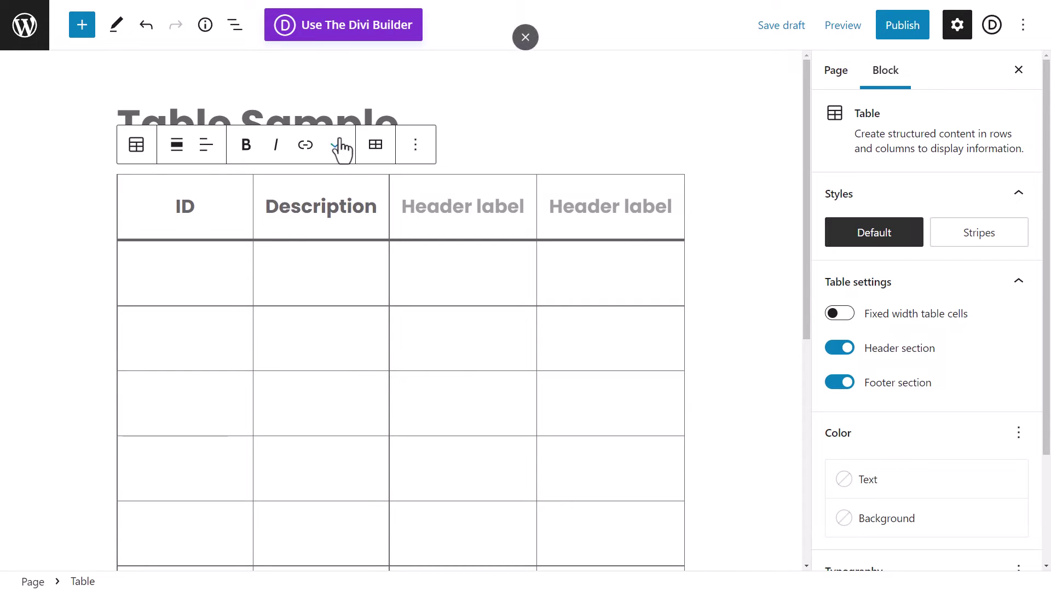
click(451, 206)
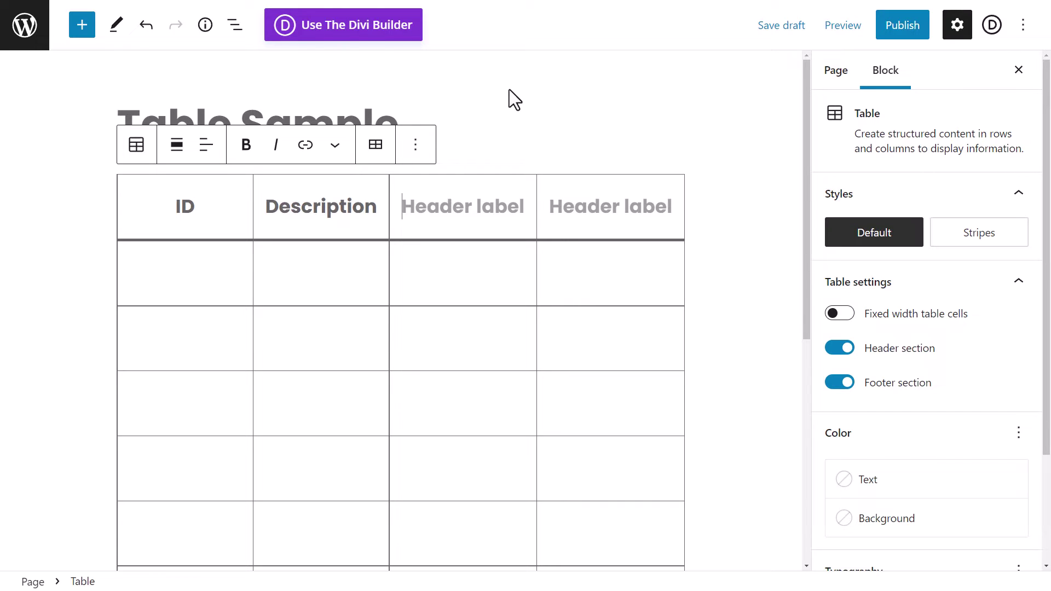
text(Pages)
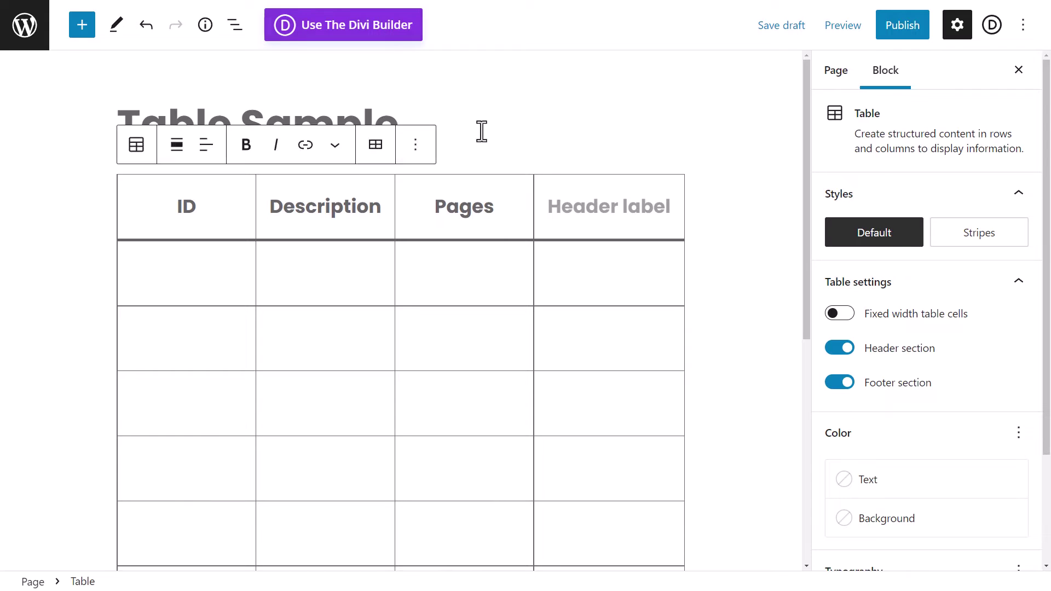
click(601, 206)
text(Date)
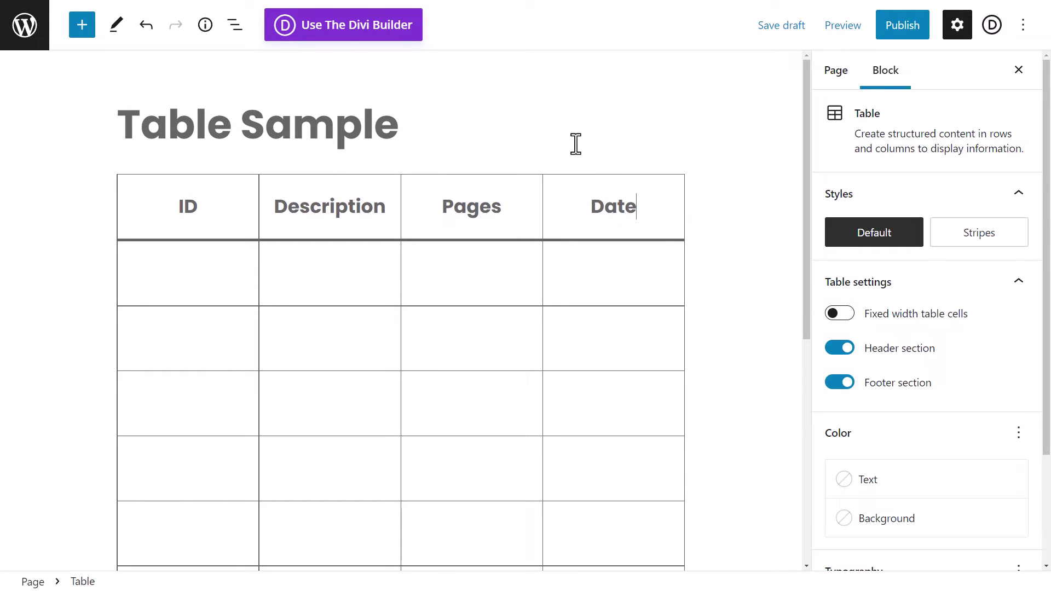
text( Crea)
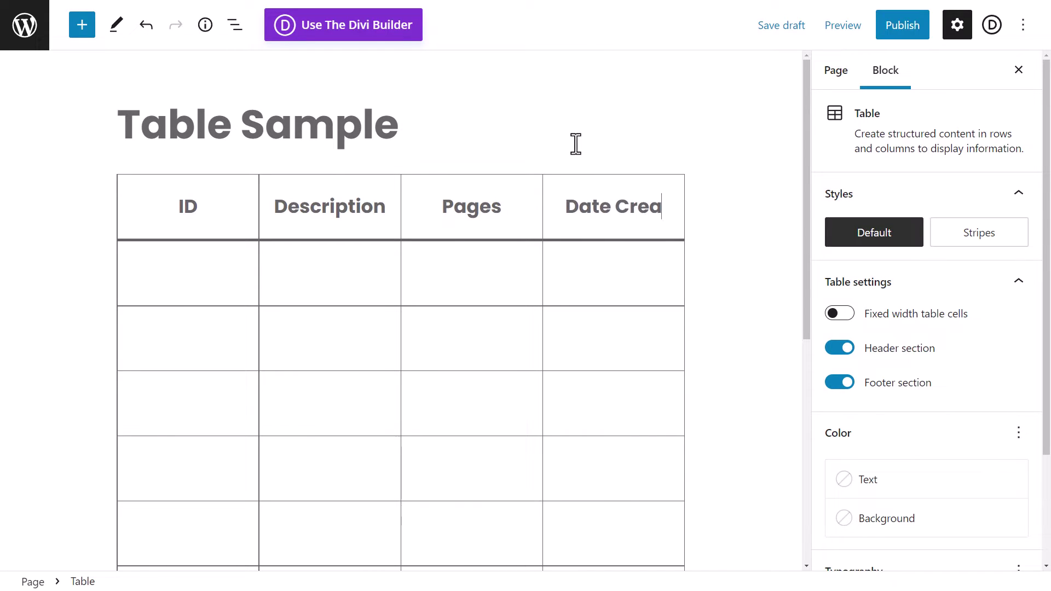
text(ted)
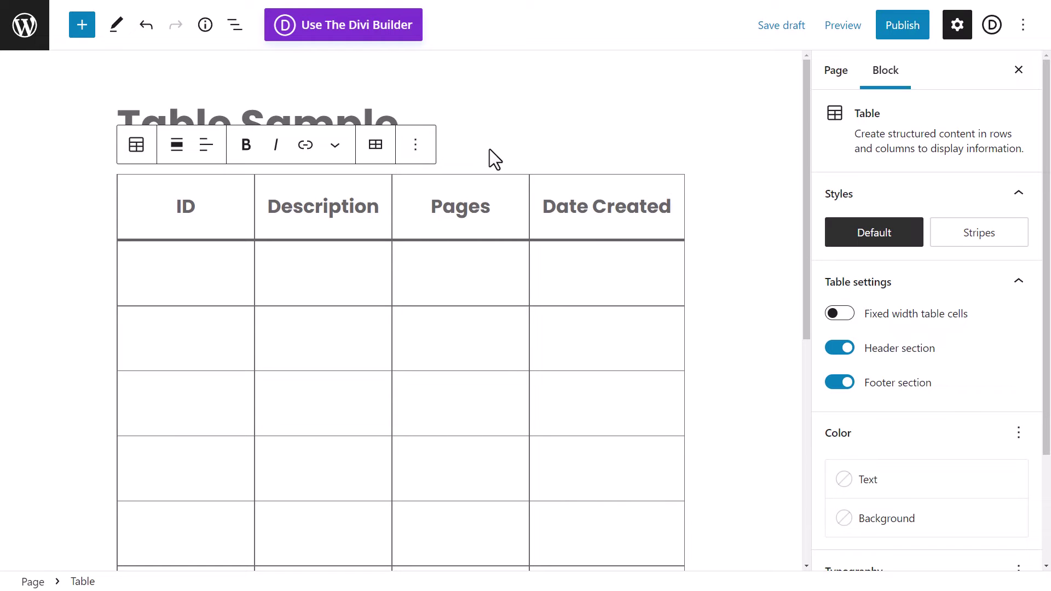
- Fill the first body row with "003", "Describing how the system works", "15" and "12 Dec 2022"
click(197, 277)
text(00)
text(Describing how the system works)
click(533, 249)
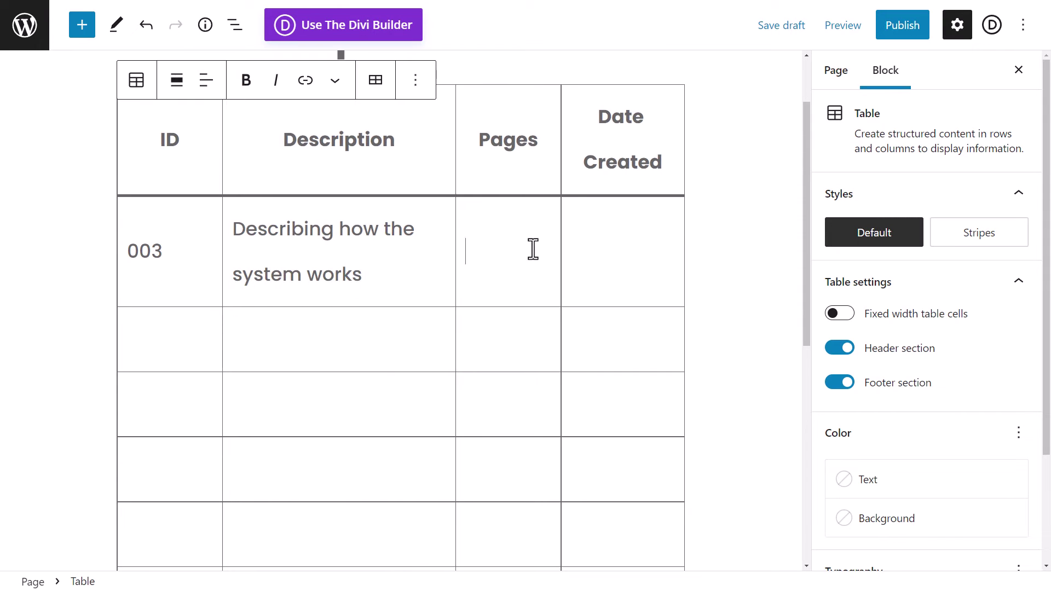
text(15)
click(613, 237)
text(12/)
key(BackSpace)
text(Dec 2022)
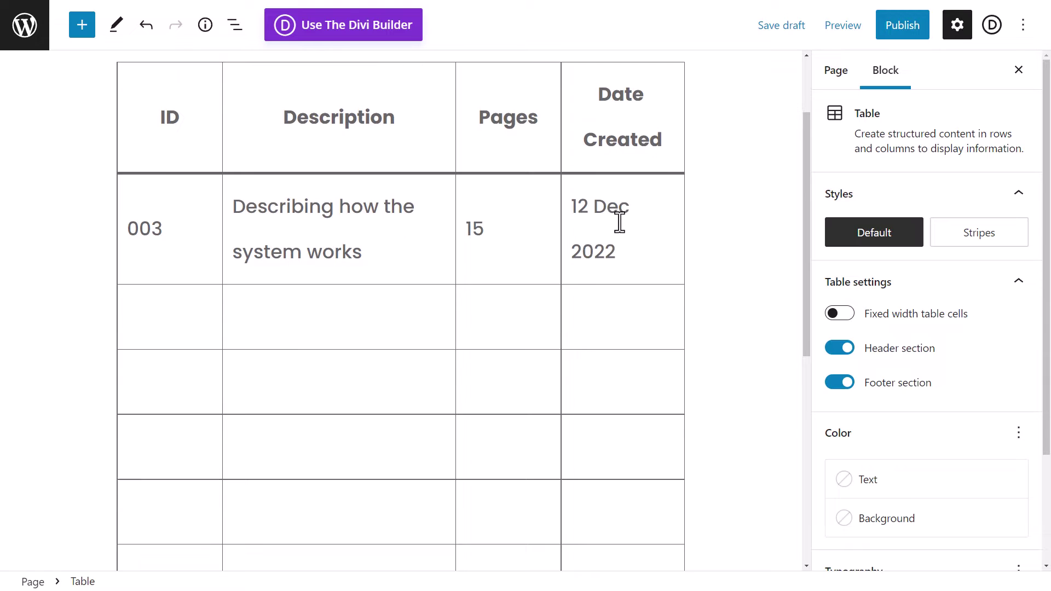
- Review the filled-in table from its header row down to the footer labels
key(ctrl+minus)
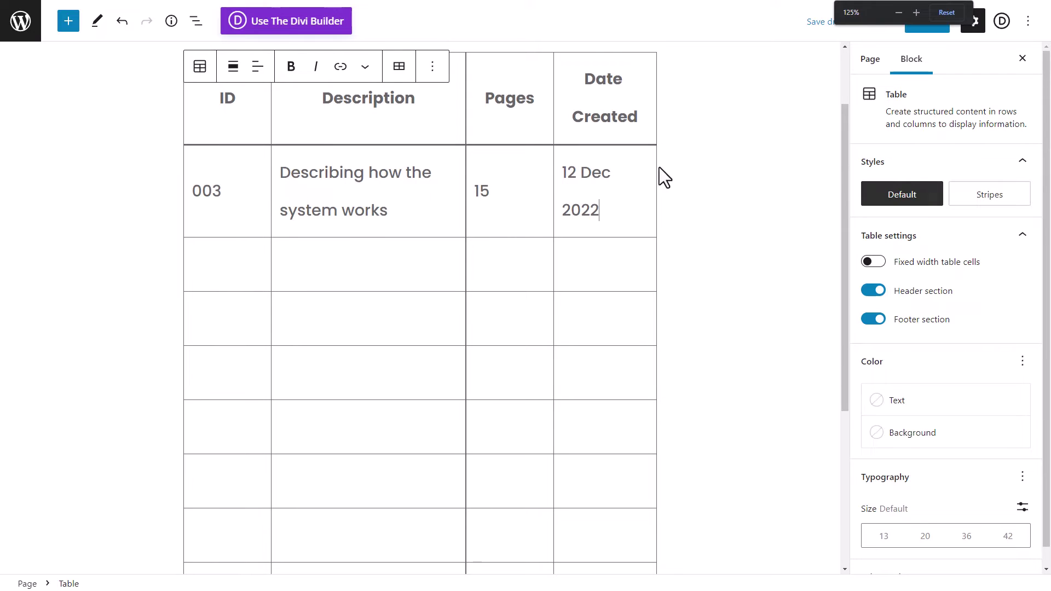
scroll(625, 269, up, 1)
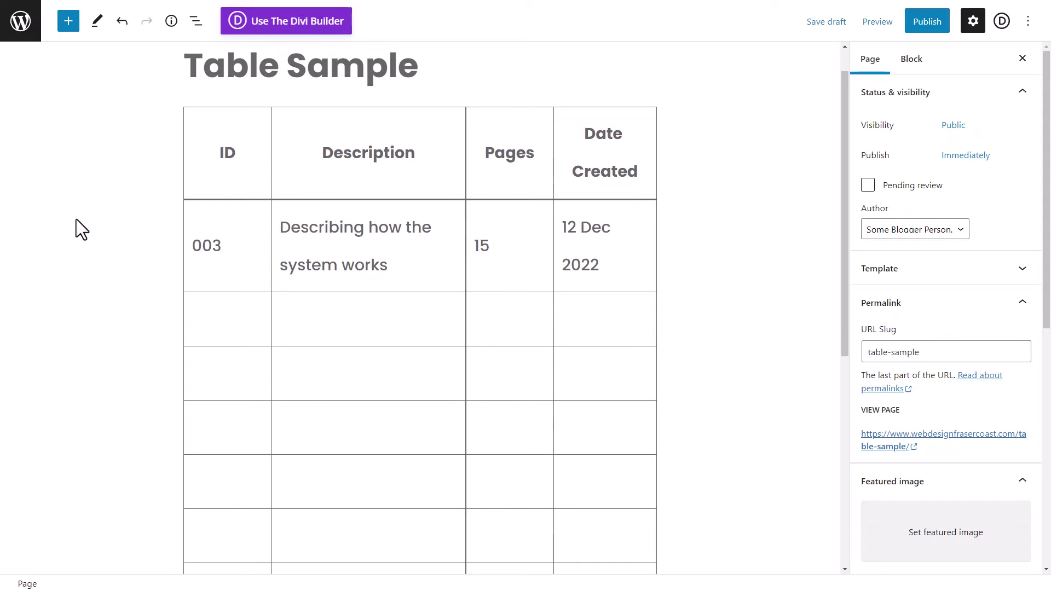
click(227, 318)
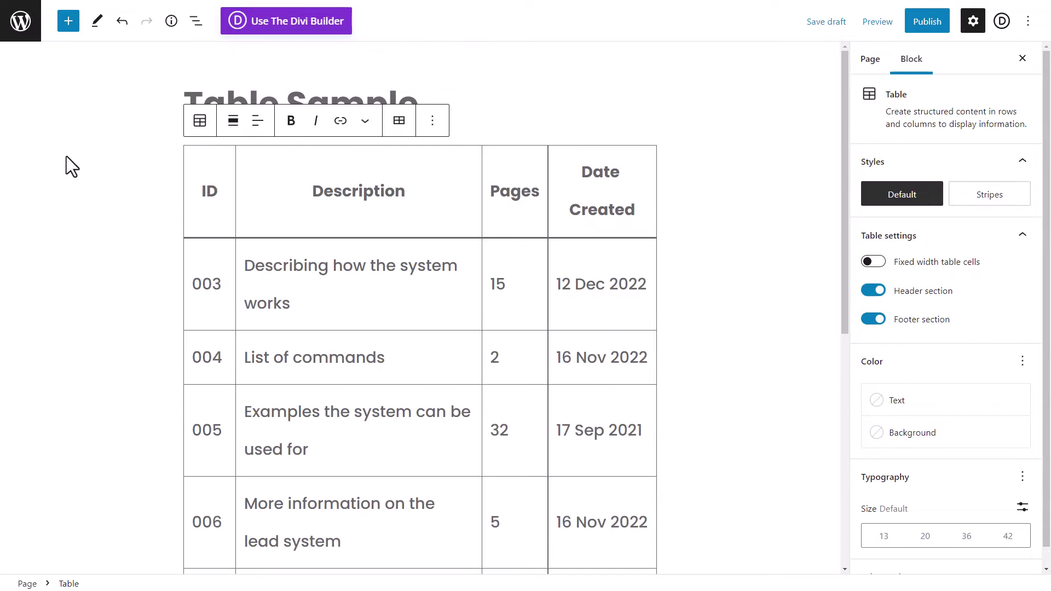
scroll(485, 277, down, 2)
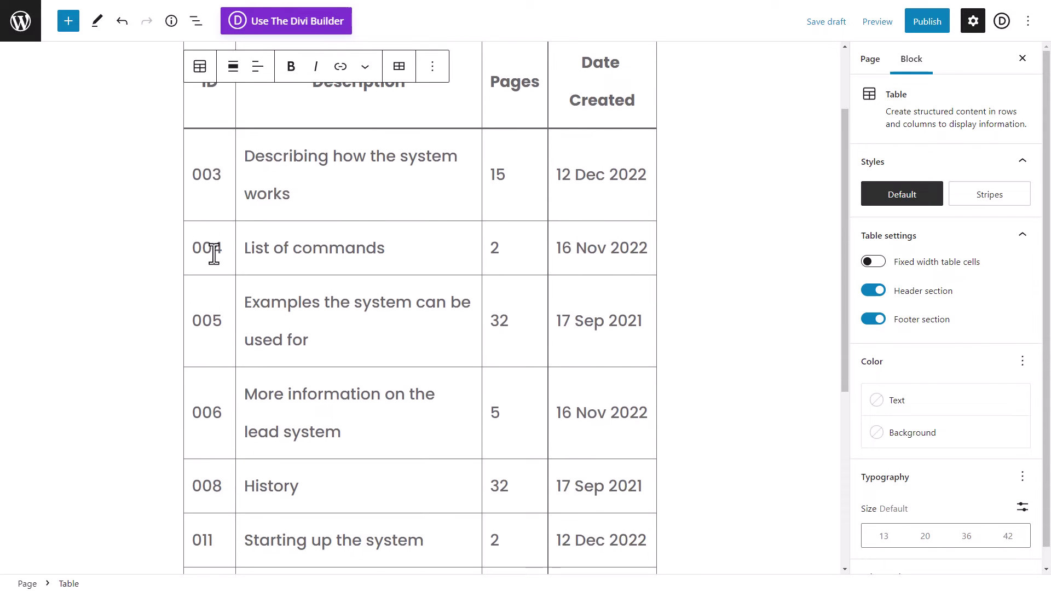
scroll(583, 313, down, 3)
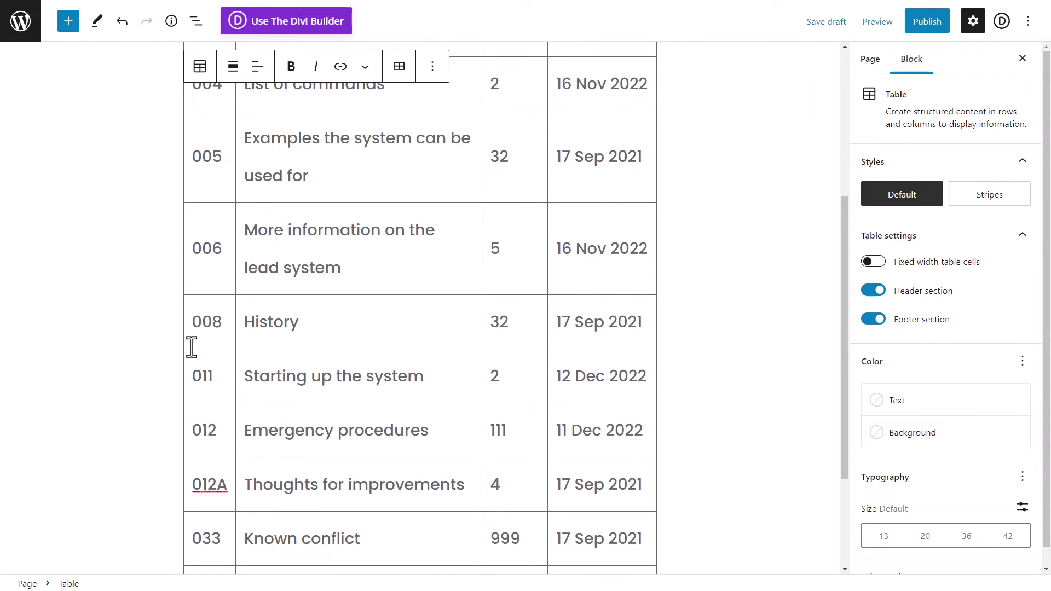
scroll(204, 453, down, 3)
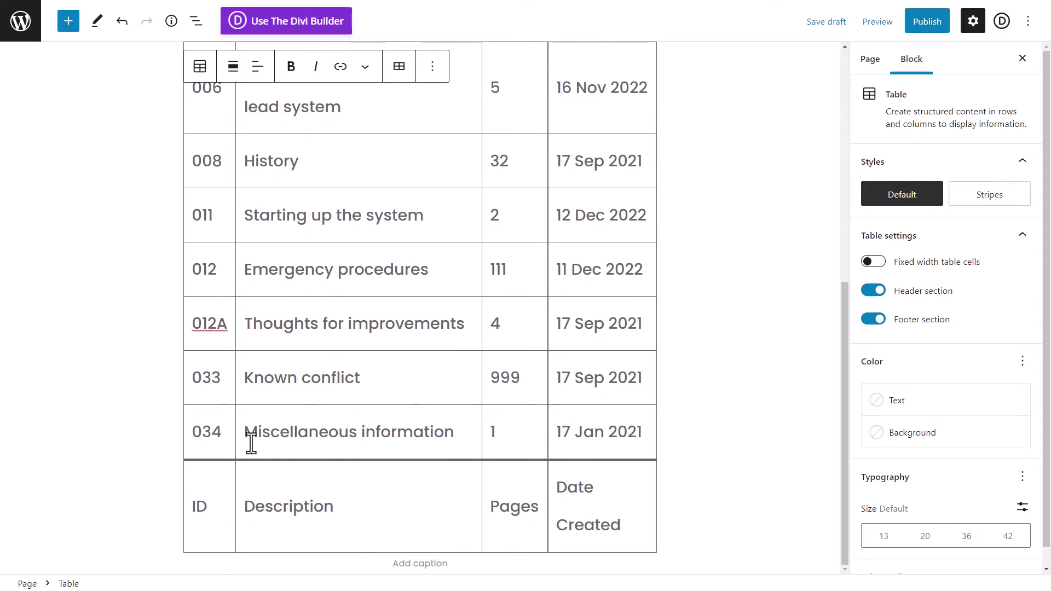
scroll(390, 398, up, 2)
scroll(390, 398, up, 6)
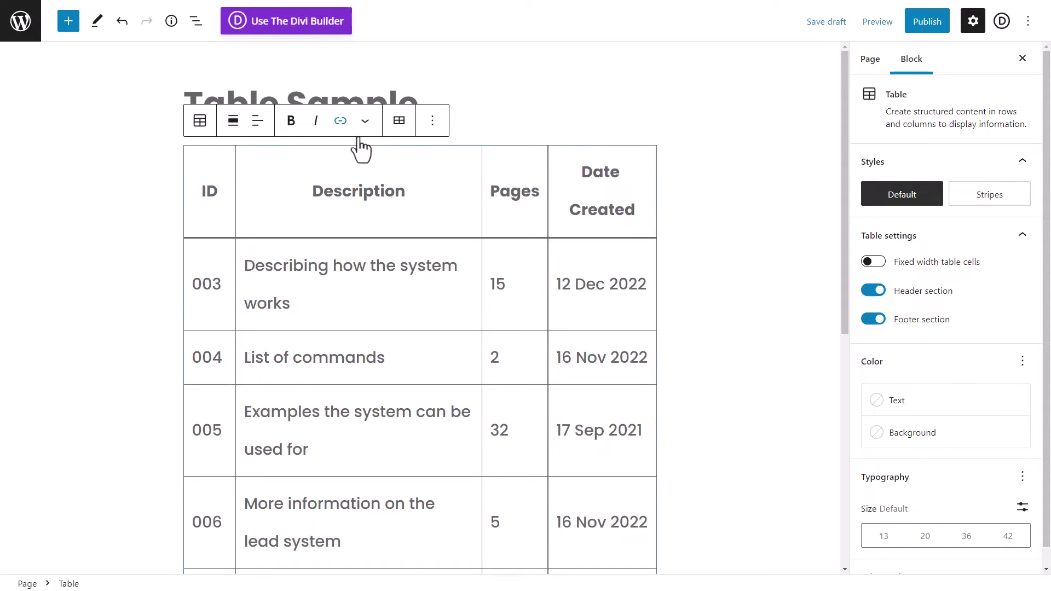
scroll(392, 186, down, 1)
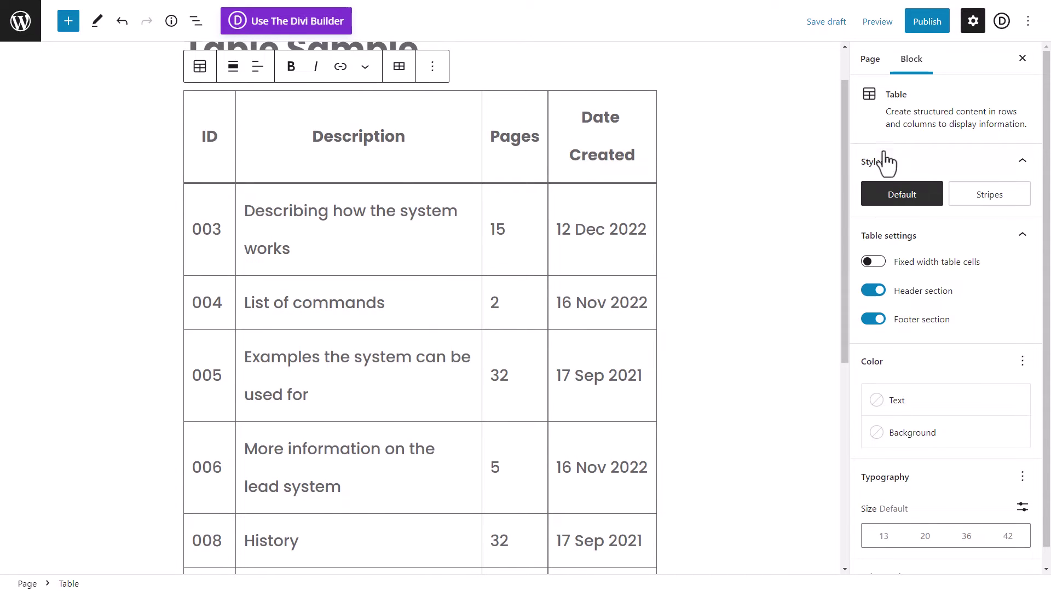
- Try out fixed width table cells and switch the option back off
click(869, 61)
click(909, 61)
click(874, 262)
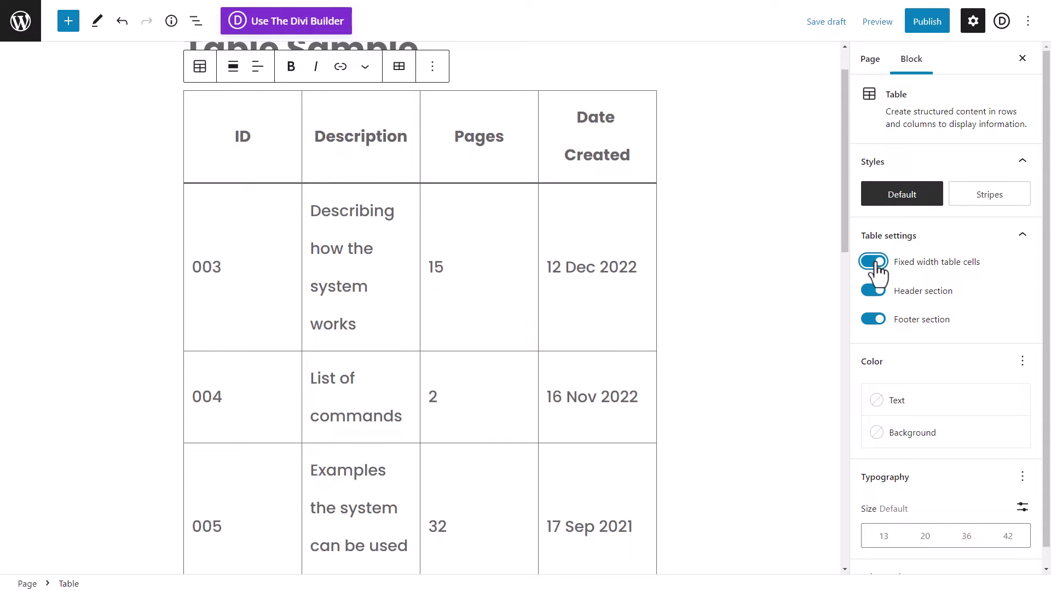
click(874, 262)
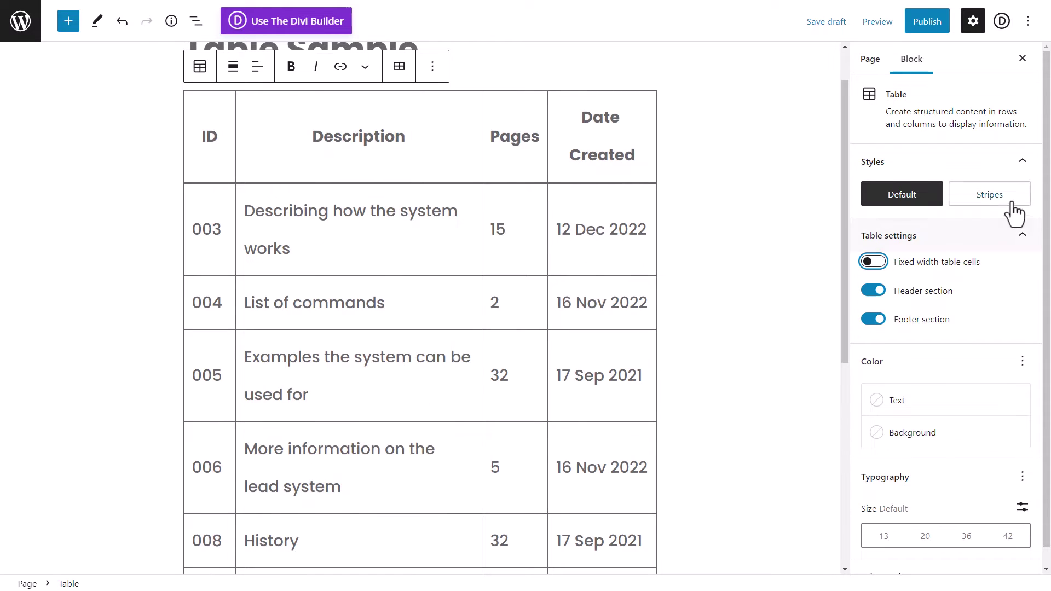
- Apply the Stripes style to the table and check the striped rows
click(890, 194)
mouse_move(890, 201)
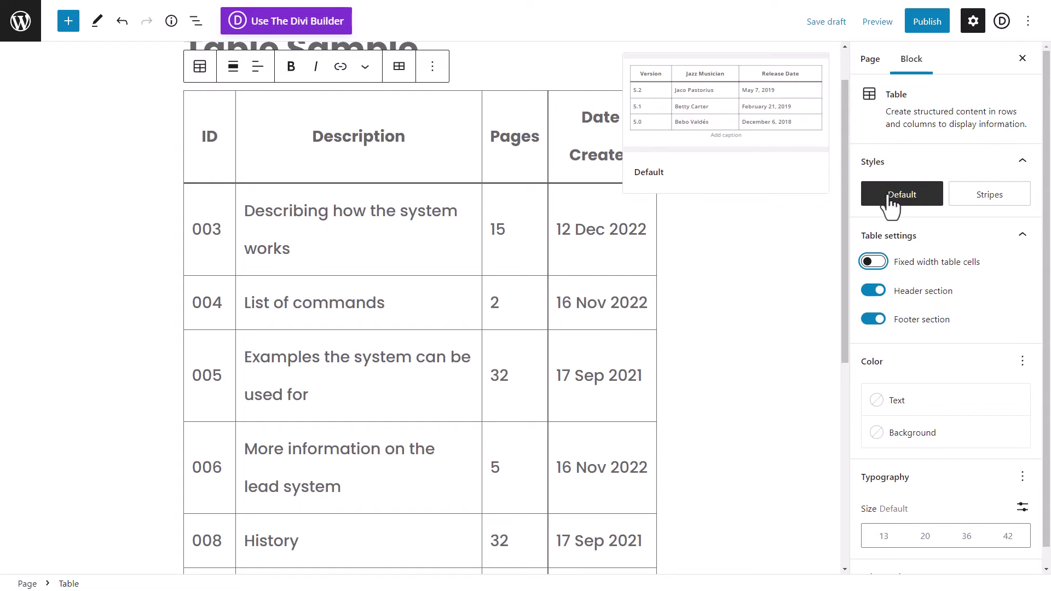
click(976, 202)
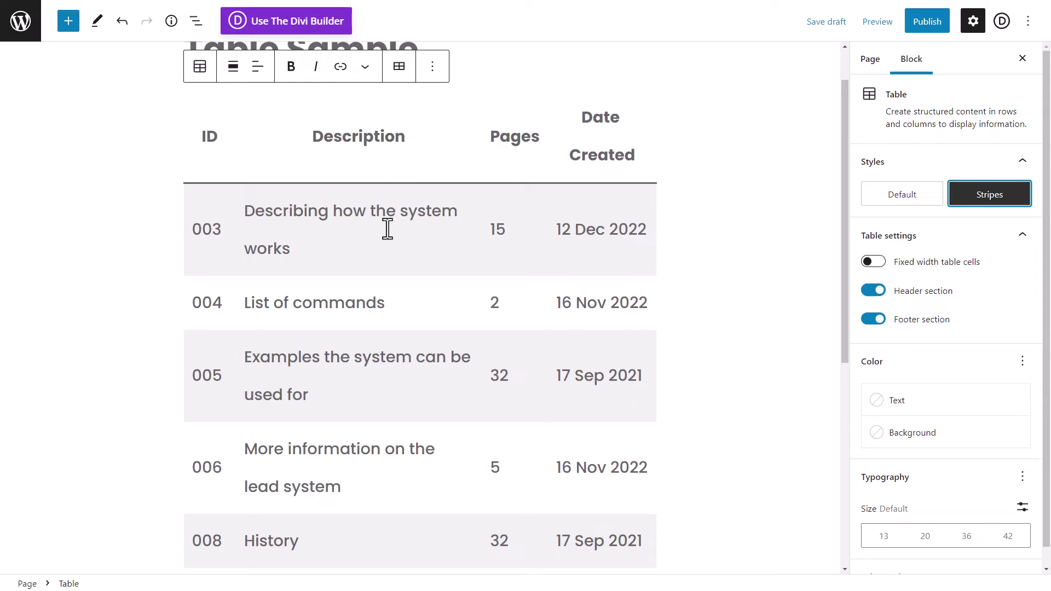
scroll(433, 487, down, 6)
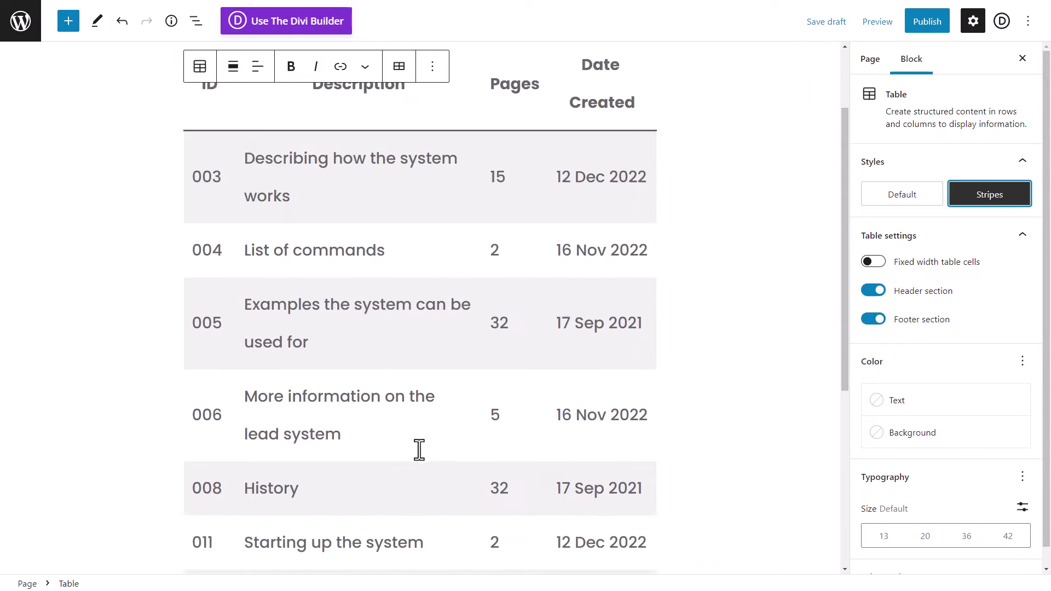
scroll(479, 252, up, 6)
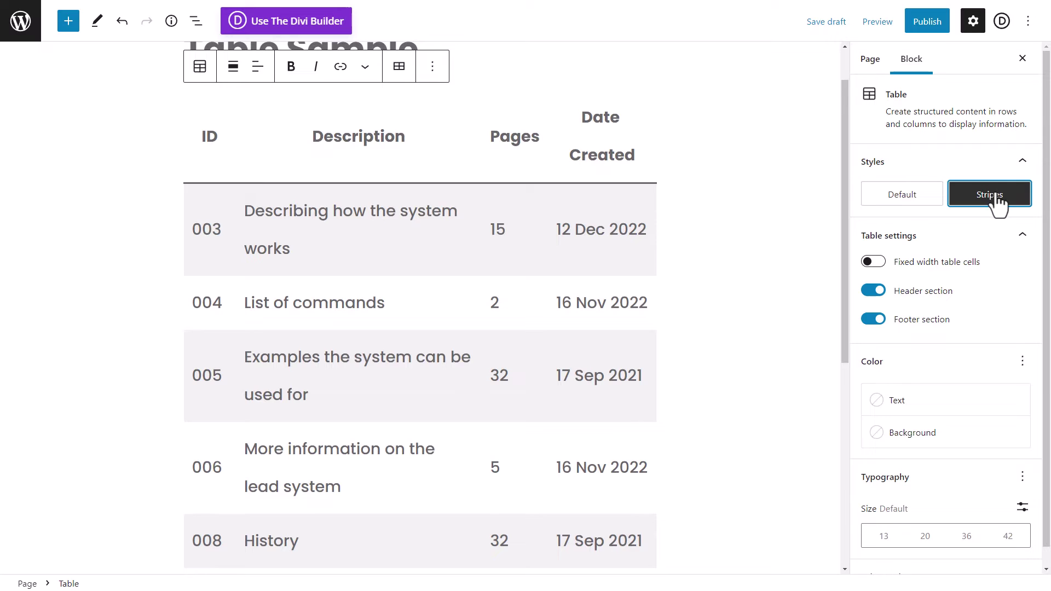
mouse_move(1010, 196)
- Set the table's text color to Cyan bluish gray (ABB8C3)
click(905, 408)
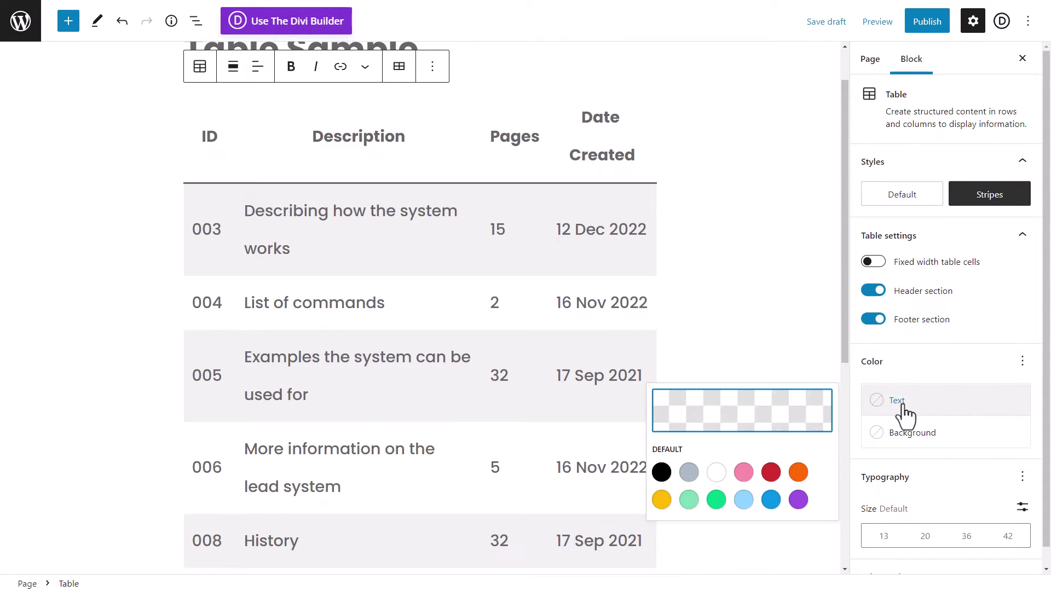
click(691, 479)
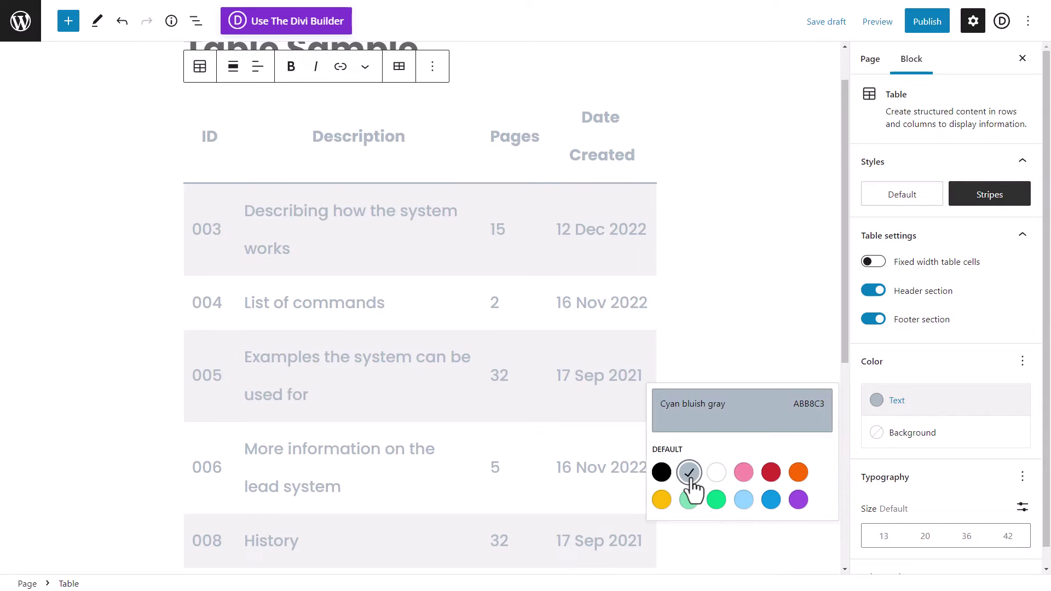
- Set the table's text color to Black (000000) and its background to Pale cyan blue (8ED1FC)
click(663, 479)
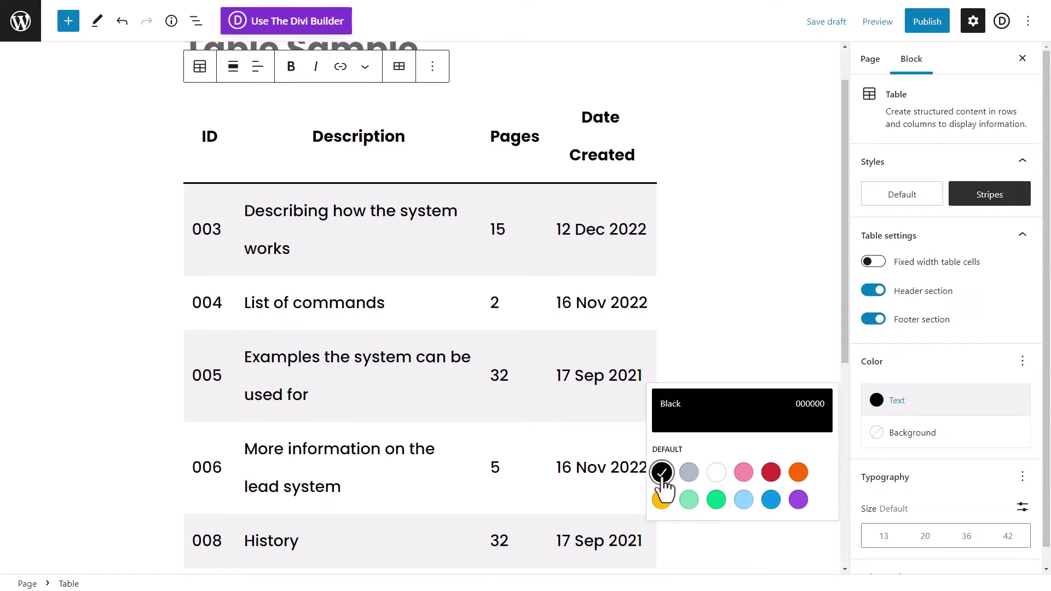
click(913, 437)
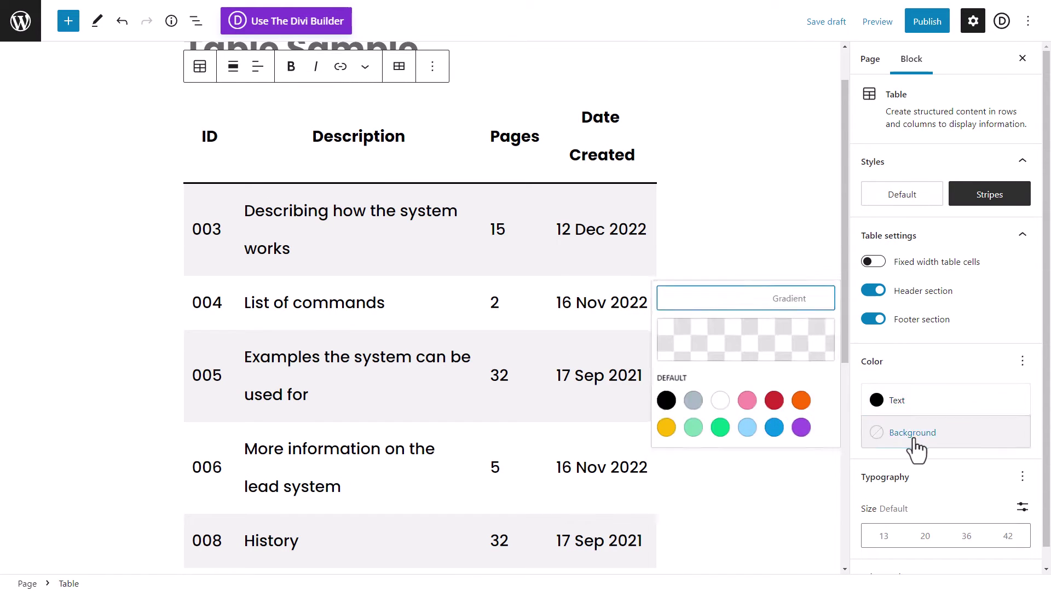
click(748, 430)
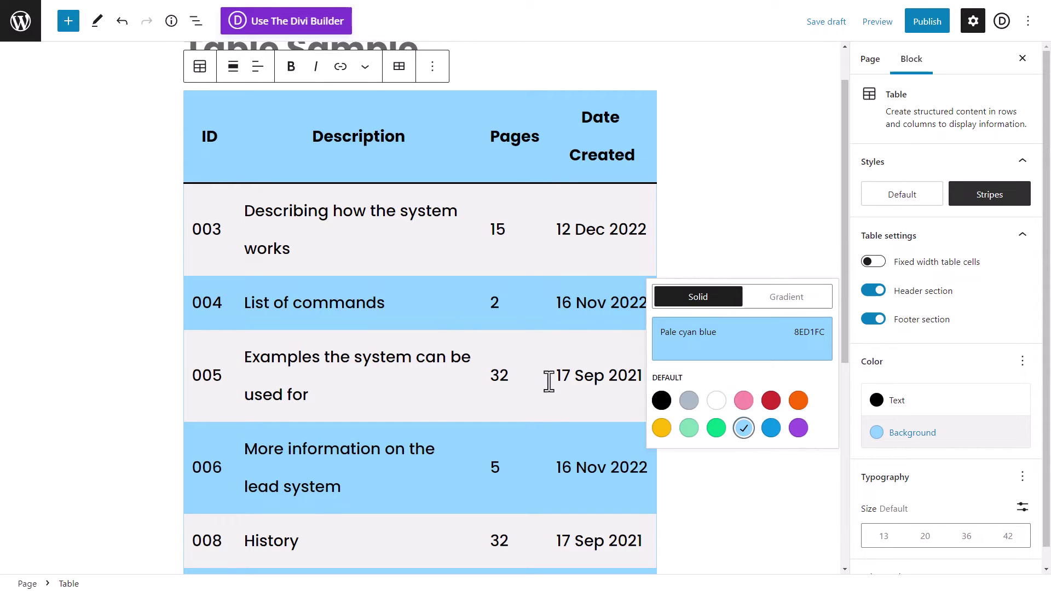
- Try the turquoise-magenta-yellow gradient preset as the table background and check it down the rows
scroll(1004, 368, down, 1)
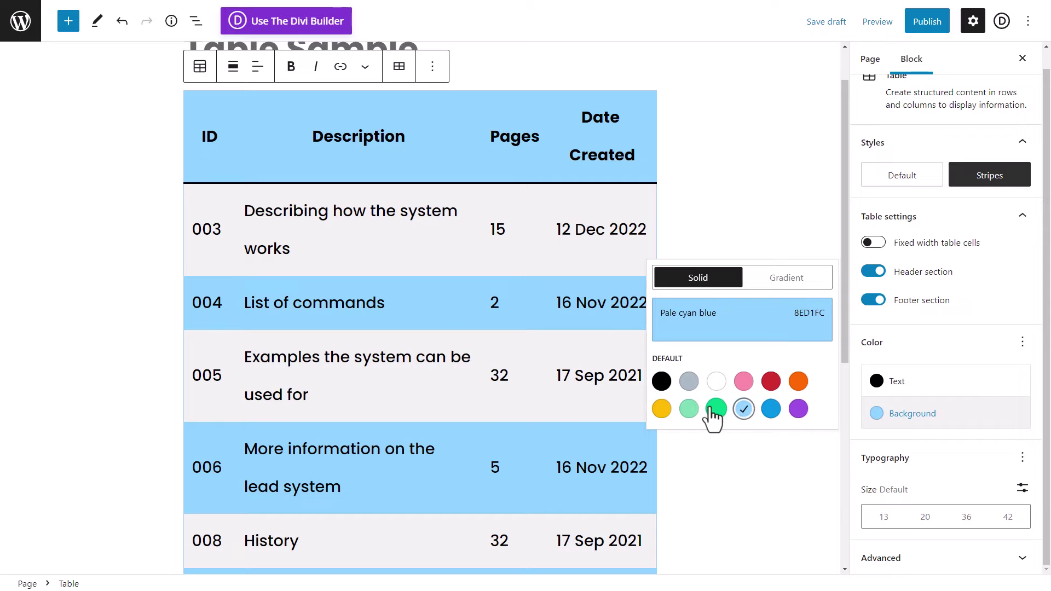
click(788, 280)
click(798, 270)
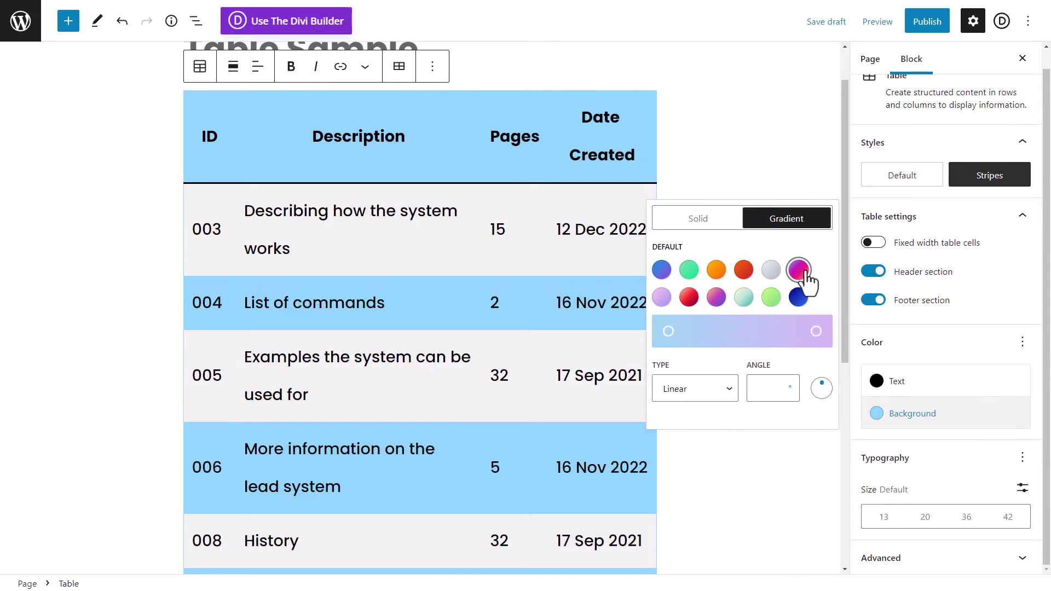
scroll(392, 442, down, 3)
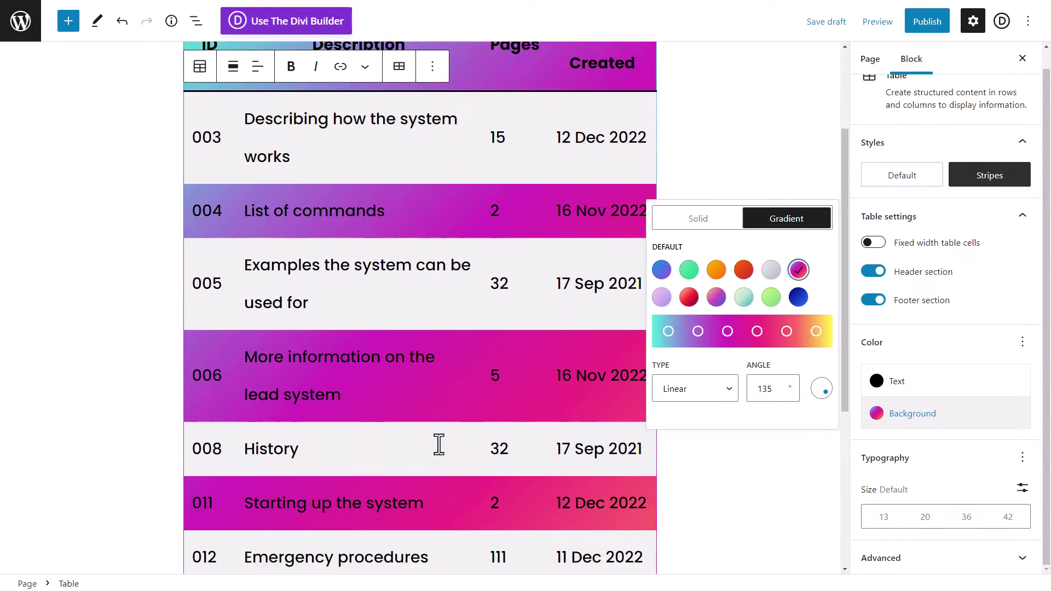
scroll(439, 443, up, 4)
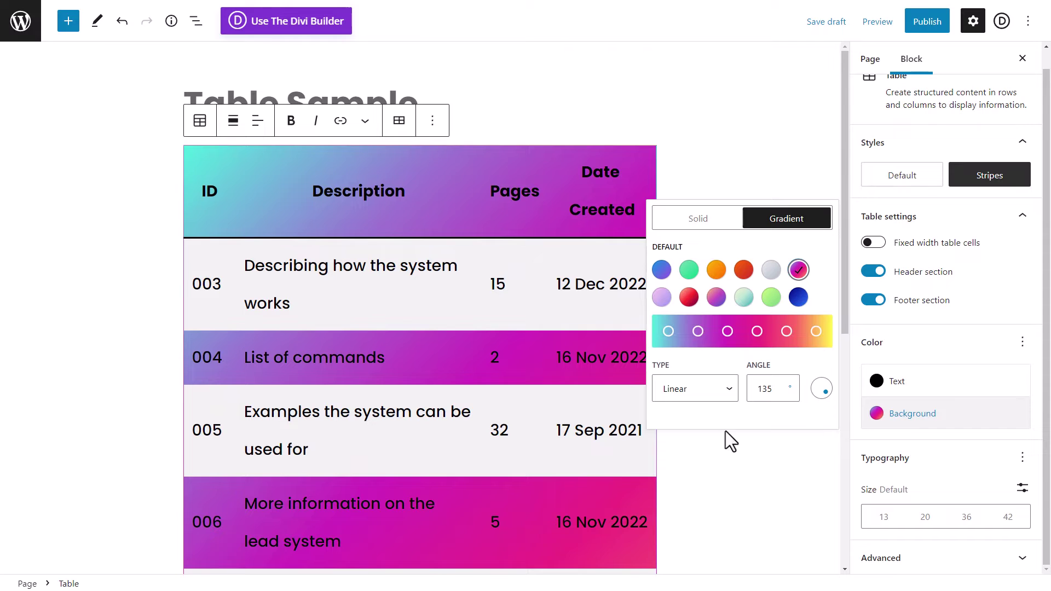
- Apply the light gray to bluish gray gradient preset, shift its end control point inward and set the angle to 226°
click(772, 271)
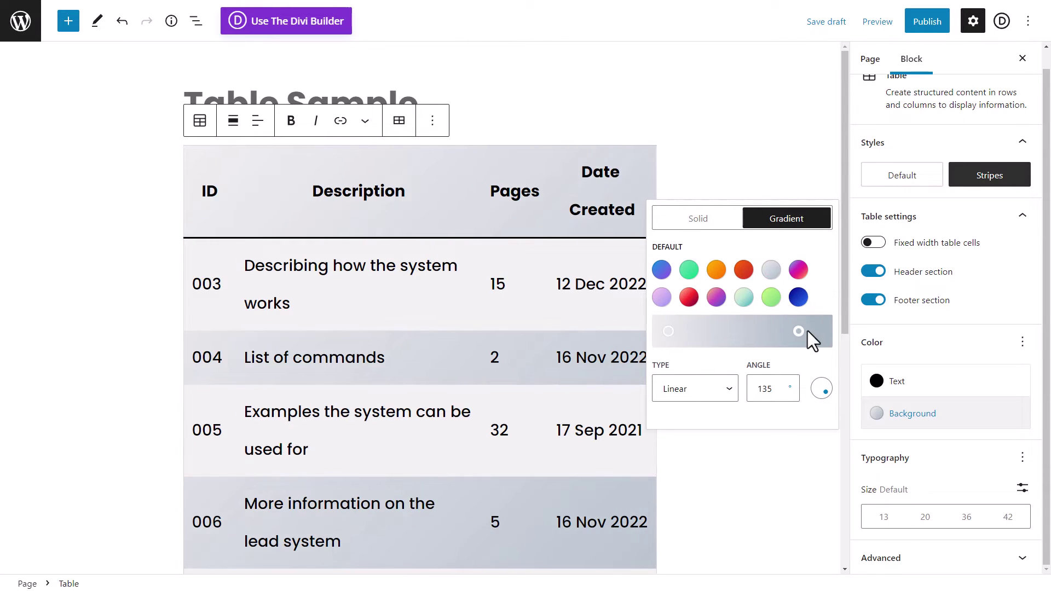
mouse_move(805, 331)
mouse_down()
mouse_move(767, 332)
mouse_move(790, 333)
mouse_up()
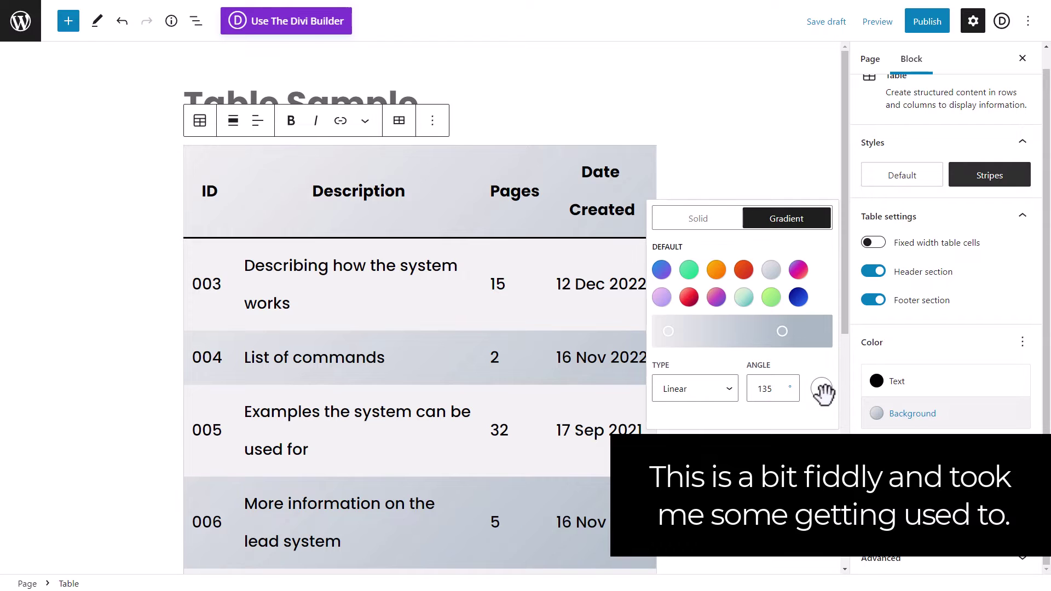
mouse_move(823, 393)
mouse_down()
mouse_move(821, 382)
mouse_move(814, 392)
mouse_up()
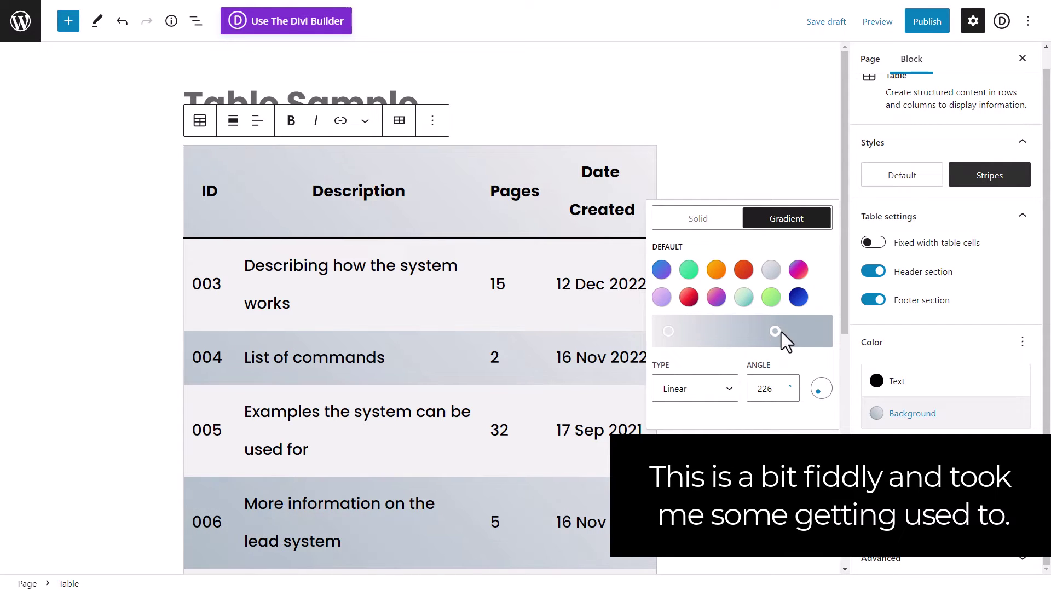
key(ctrl+minus)
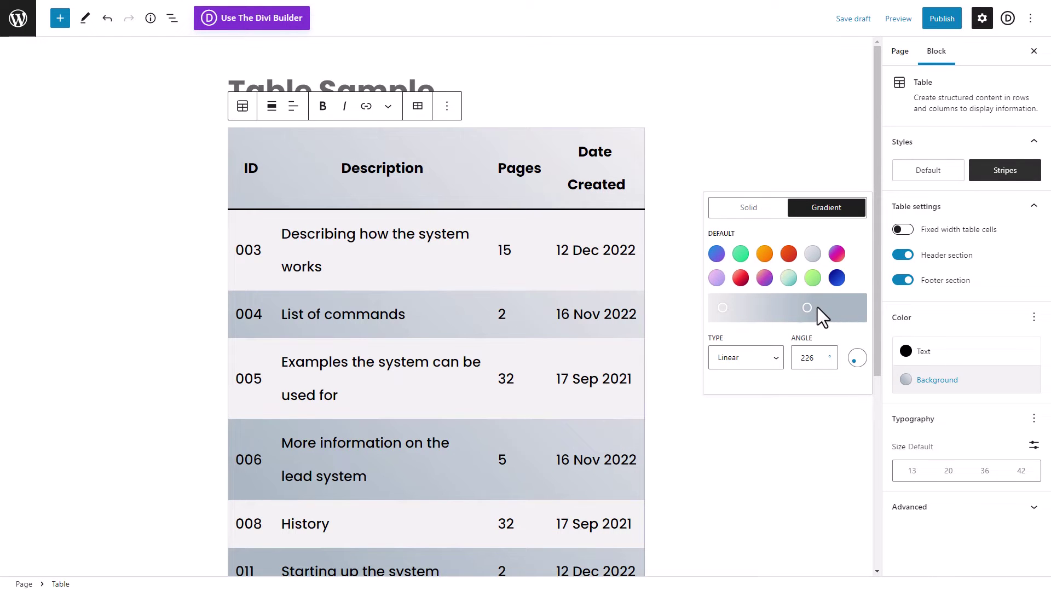
- Add a control point between the two existing ones in the background gradient and color it near-black
click(777, 308)
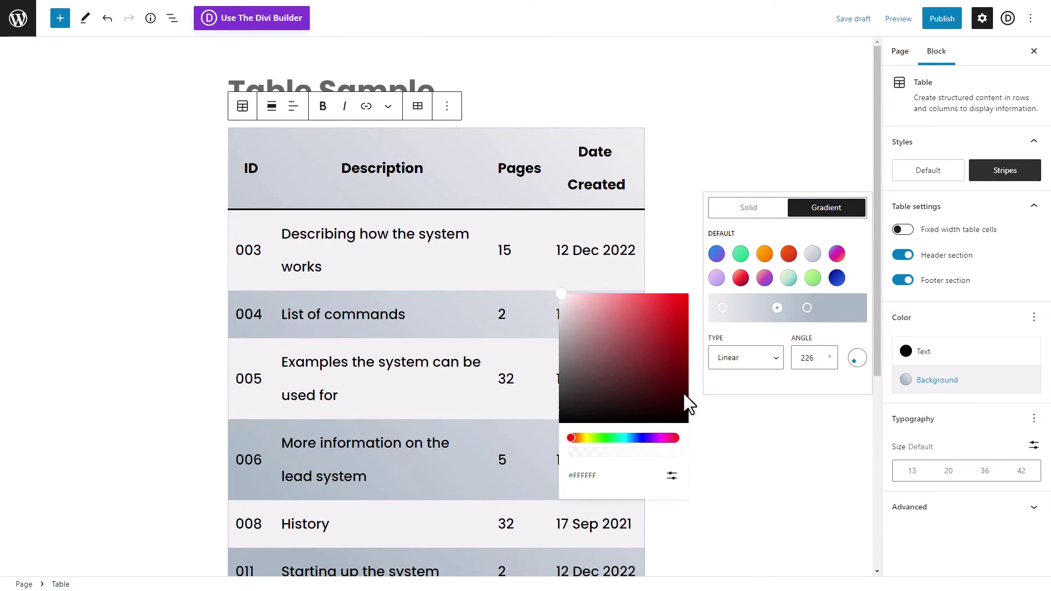
click(574, 402)
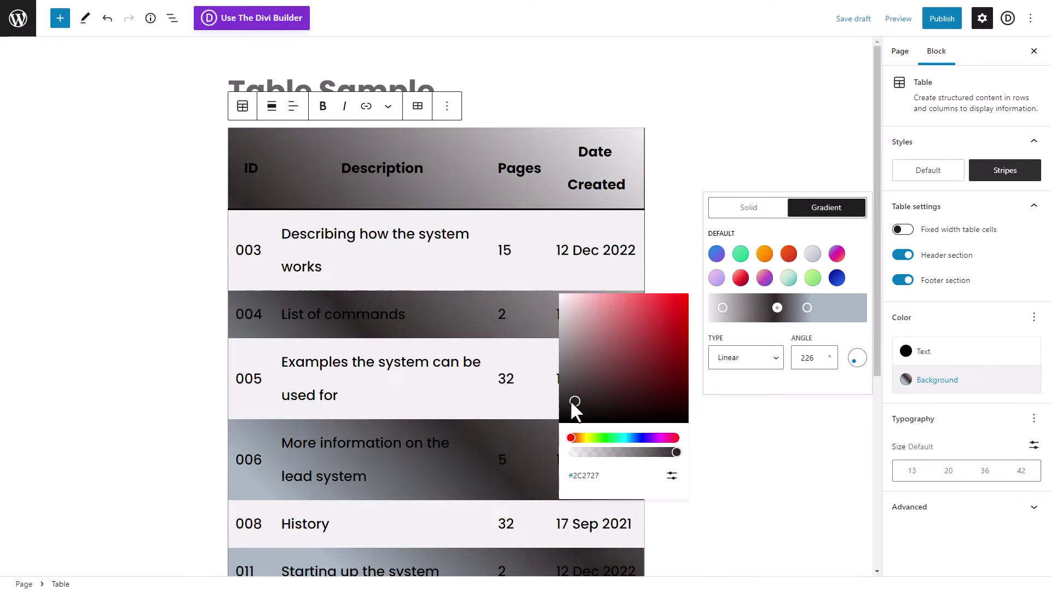
click(557, 411)
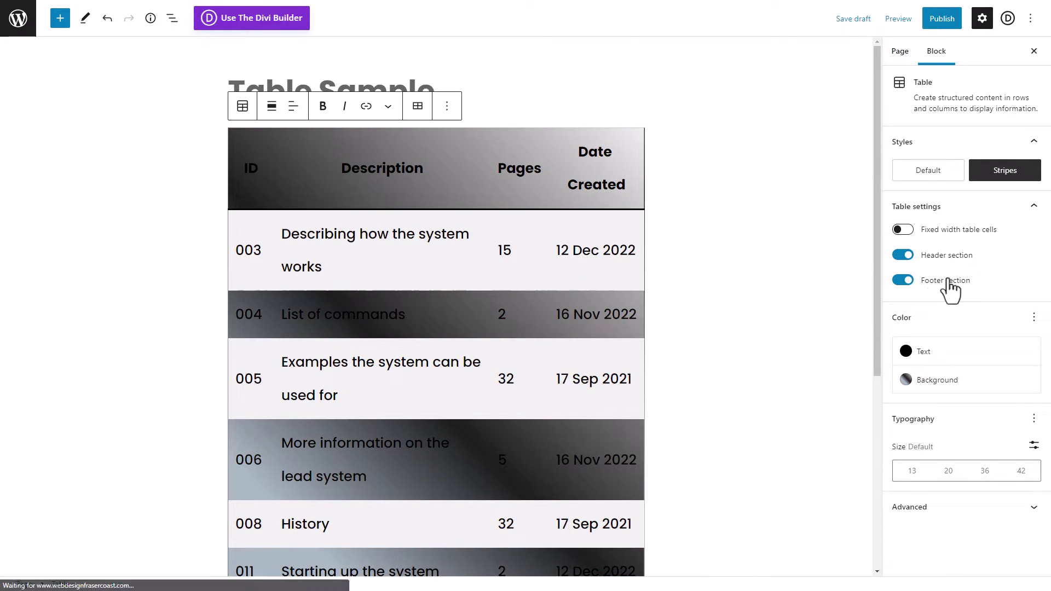
- Lighten the background gradient's middle control point to near-white
click(934, 379)
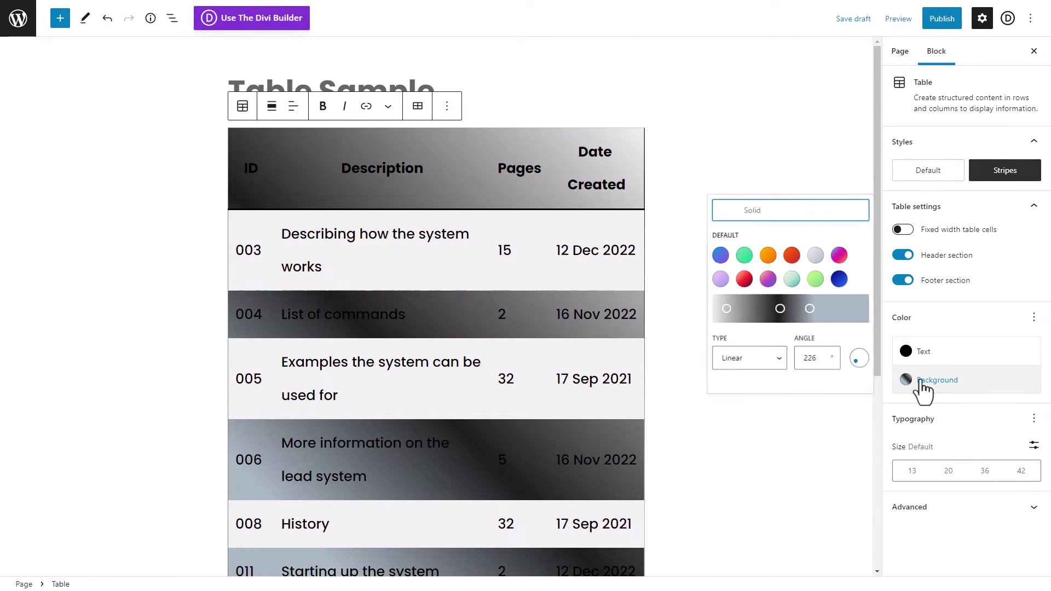
click(777, 307)
click(562, 366)
drag(563, 366, 565, 353)
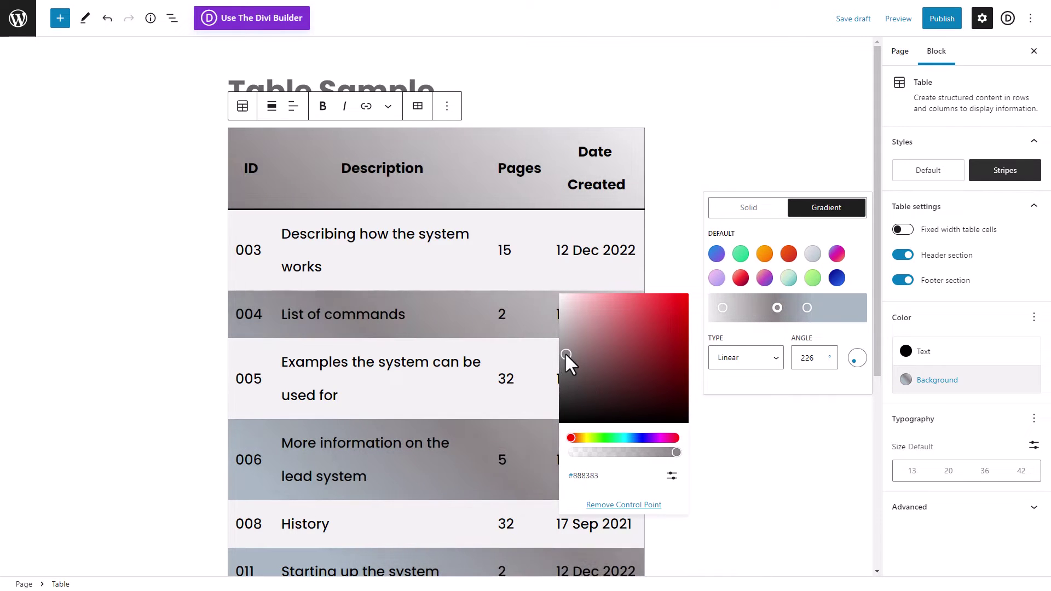
click(547, 276)
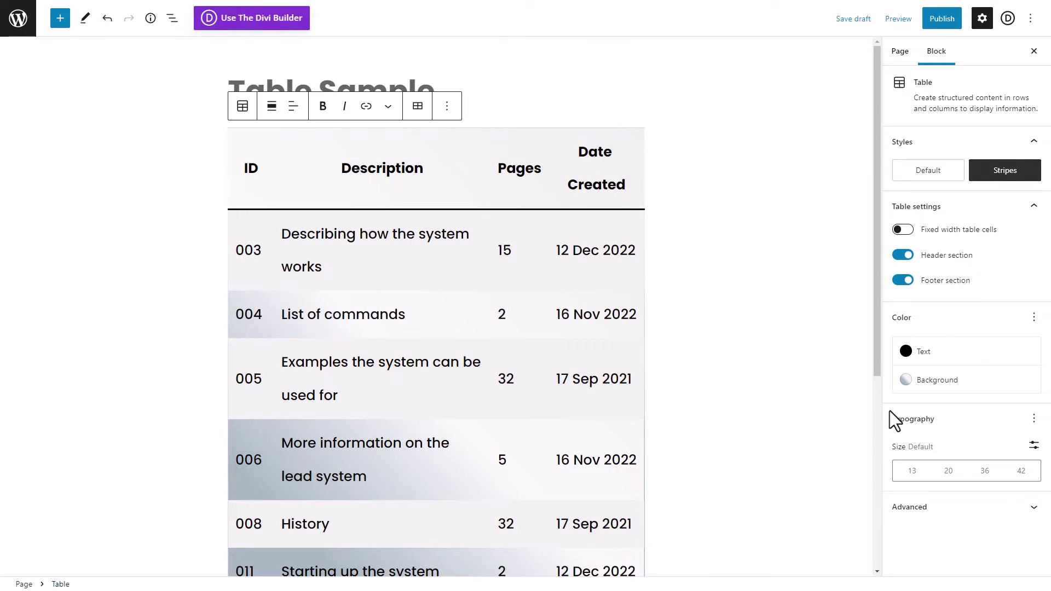
- Recolor the background gradient's first control point to D3CECE, shift it slightly inward and check the table
click(934, 380)
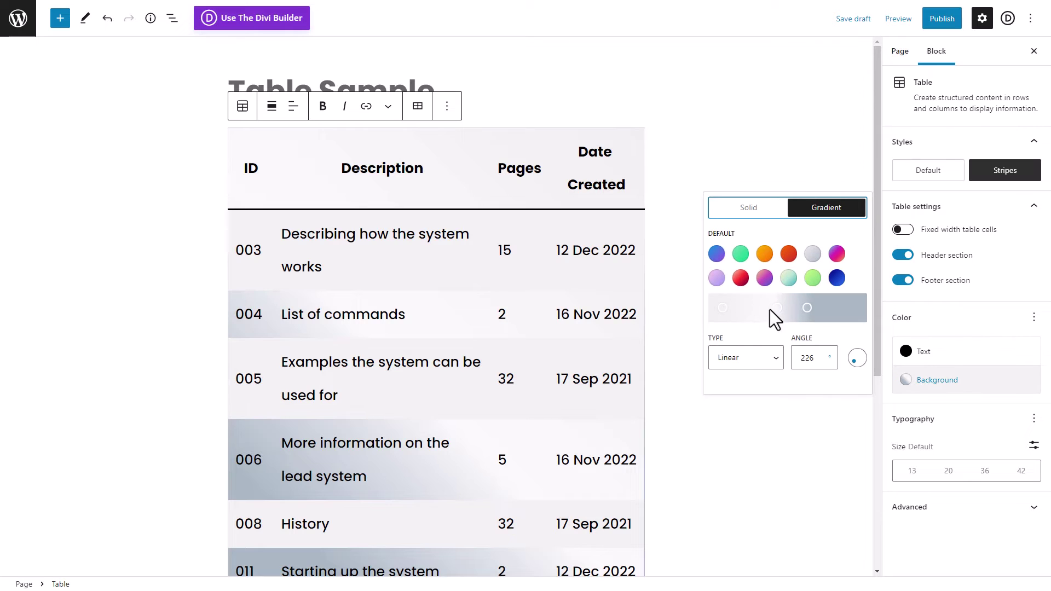
click(774, 308)
click(705, 310)
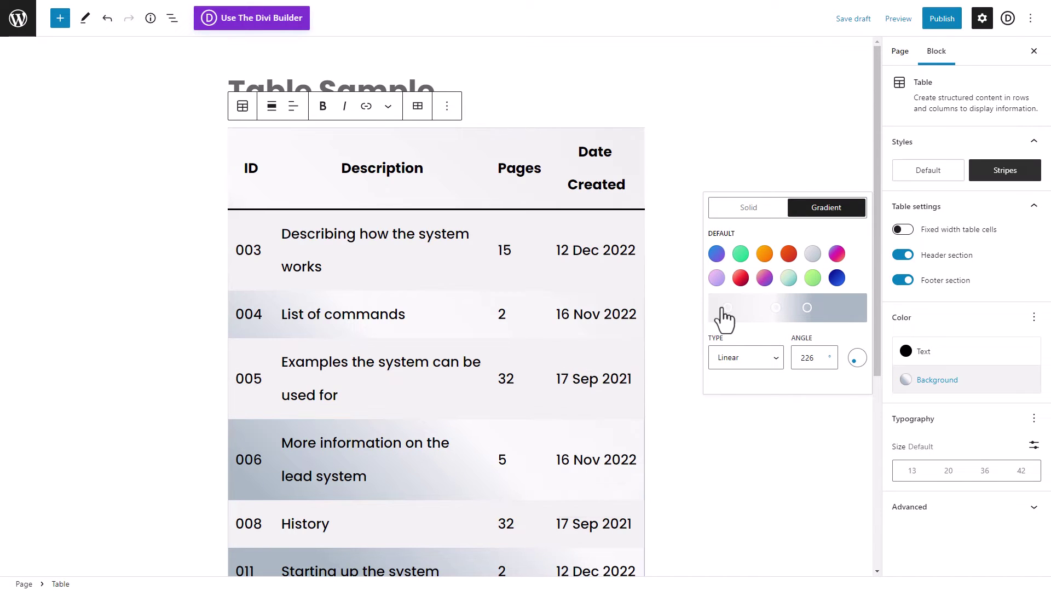
click(735, 308)
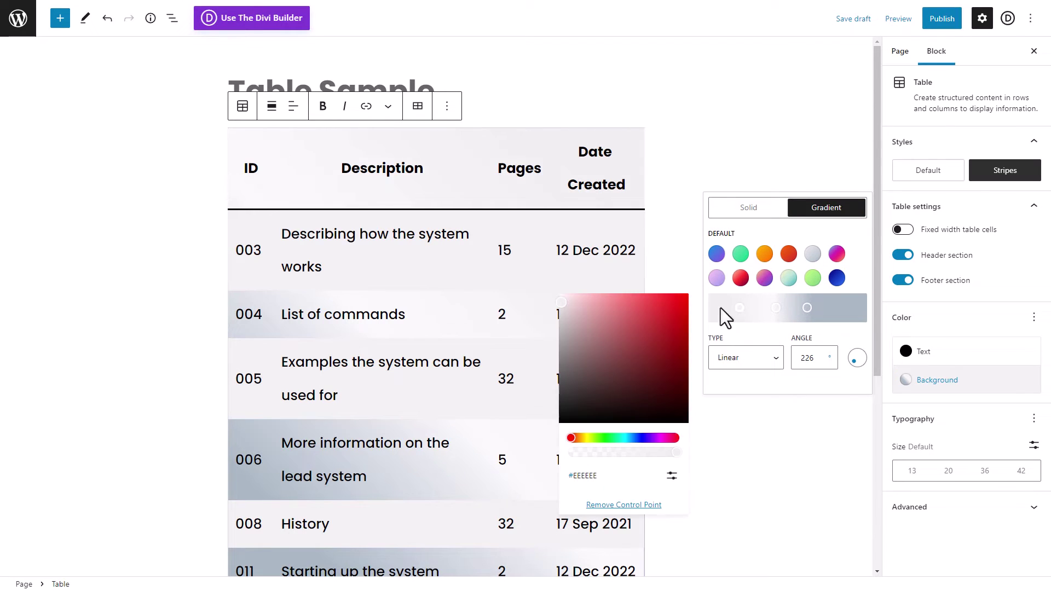
drag(573, 310, 564, 316)
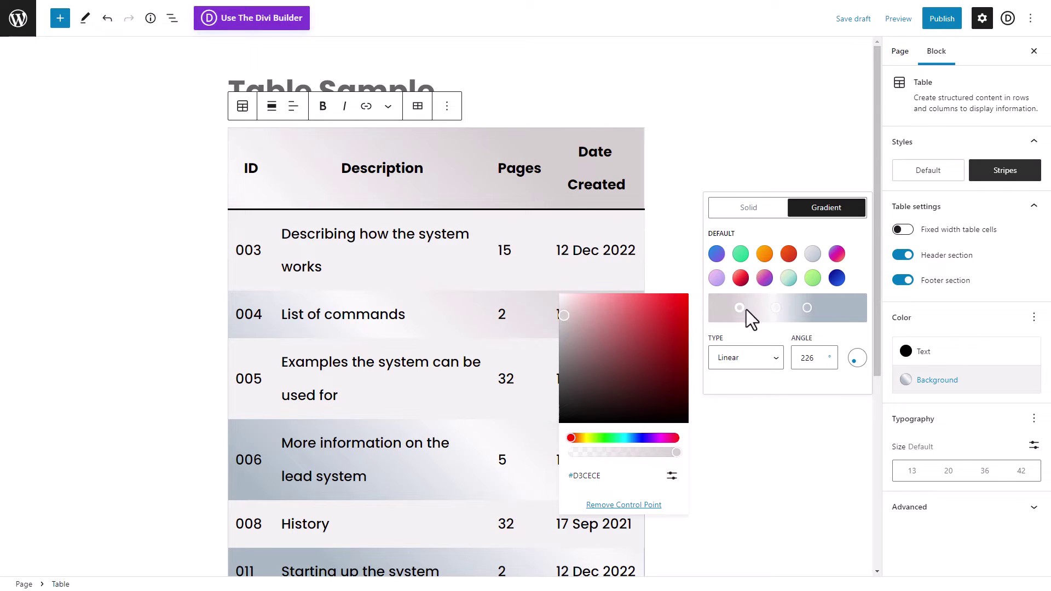
drag(740, 309, 728, 309)
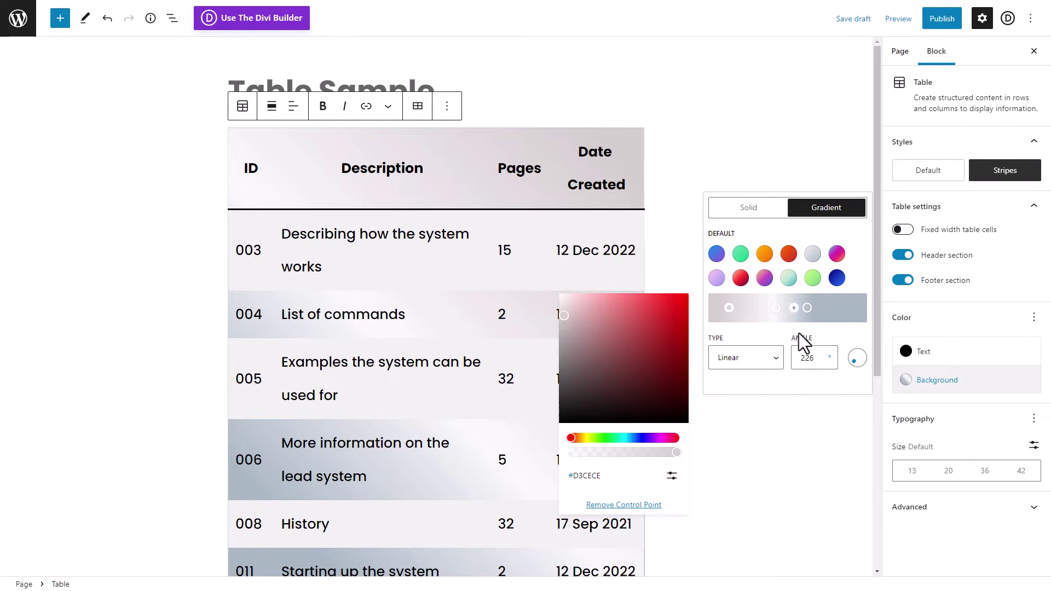
scroll(407, 402, down, 1)
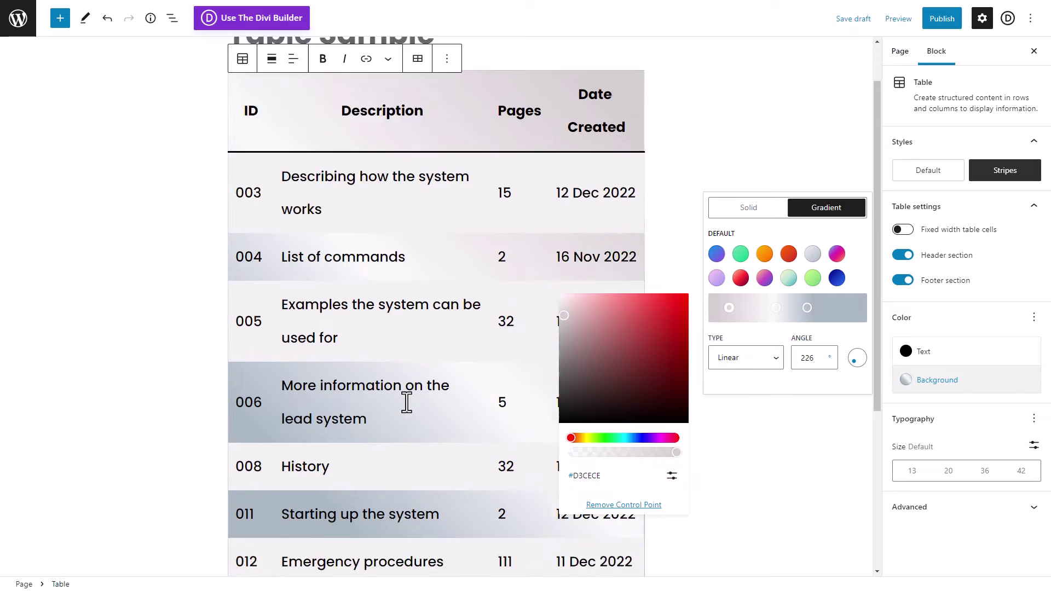
scroll(406, 402, down, 3)
scroll(434, 453, up, 4)
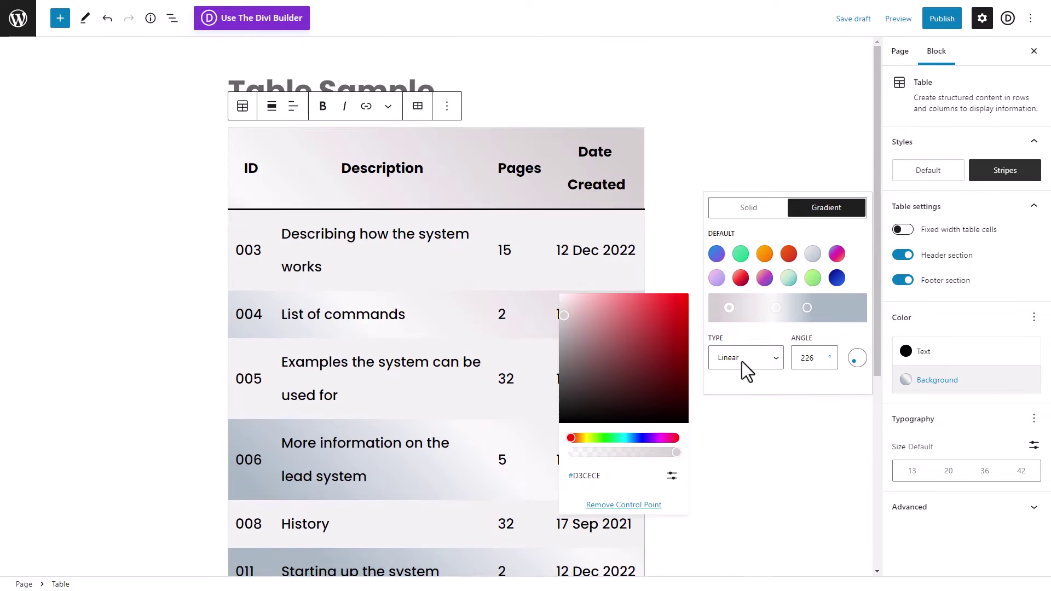
- Switch the background gradient type to Radial, view the result, and return the type to Linear
click(774, 362)
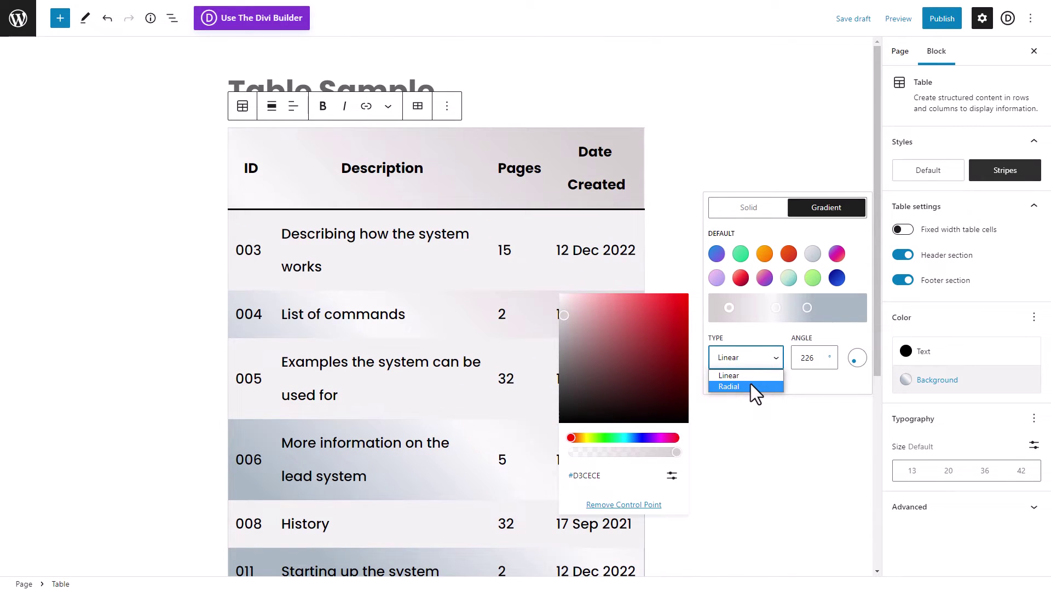
click(751, 387)
scroll(423, 307, down, 2)
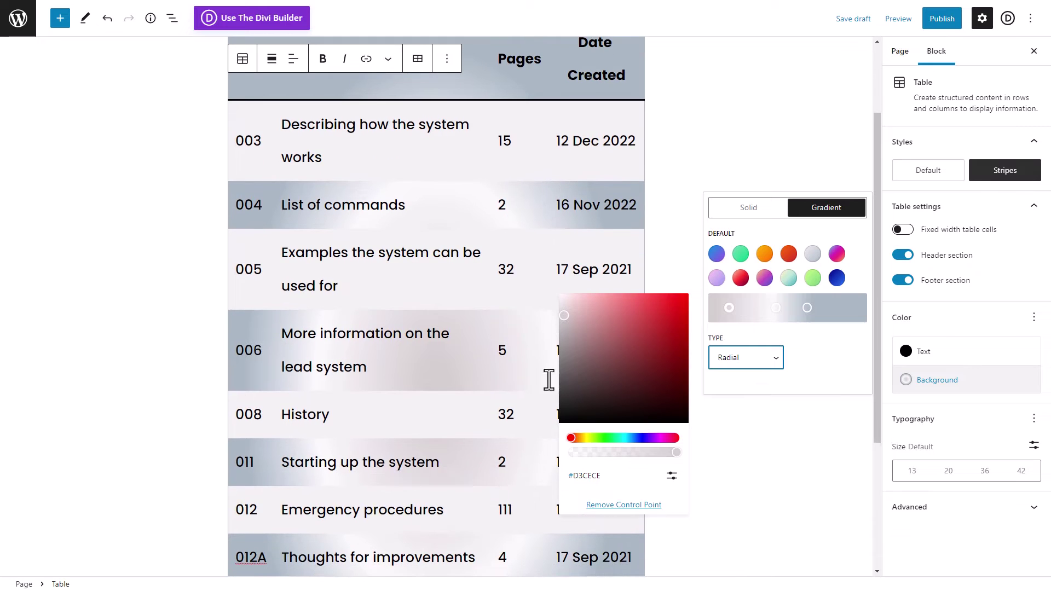
click(753, 361)
click(748, 375)
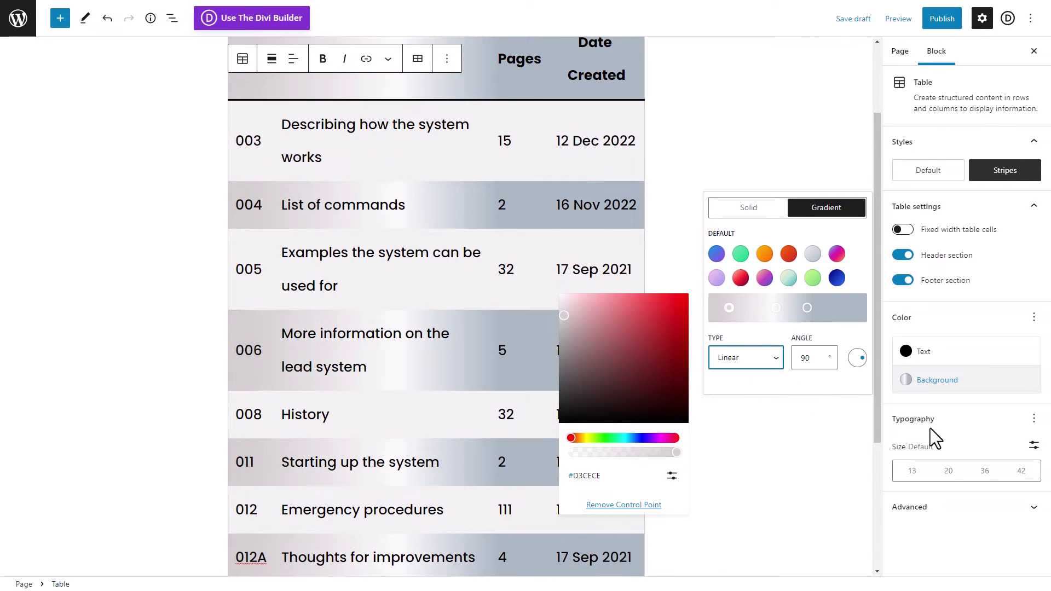
click(827, 410)
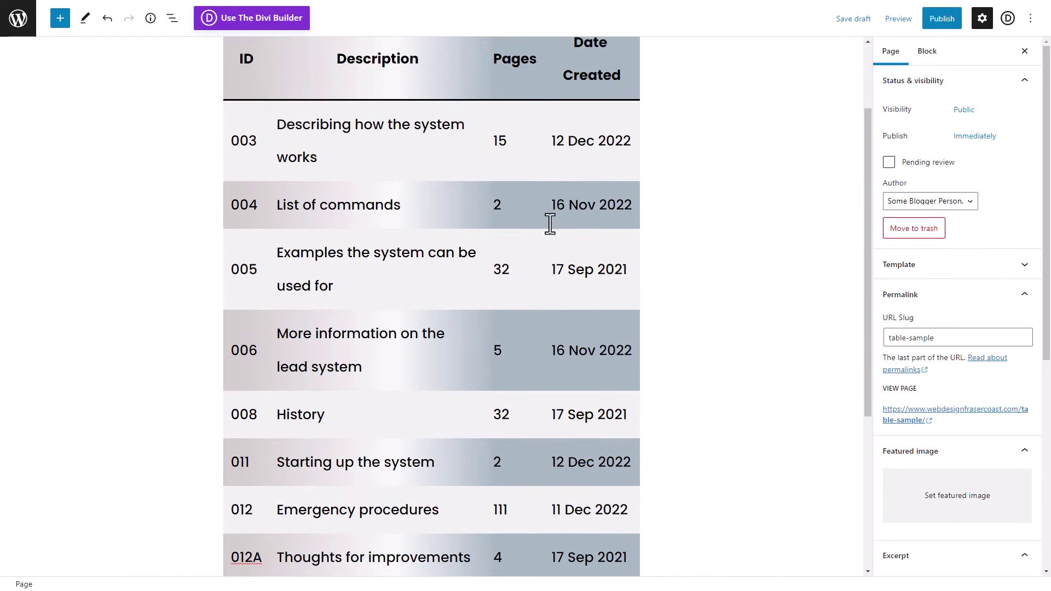
- Try font sizes 42, 36 and 20 on the table, then reset all its typography settings
click(554, 214)
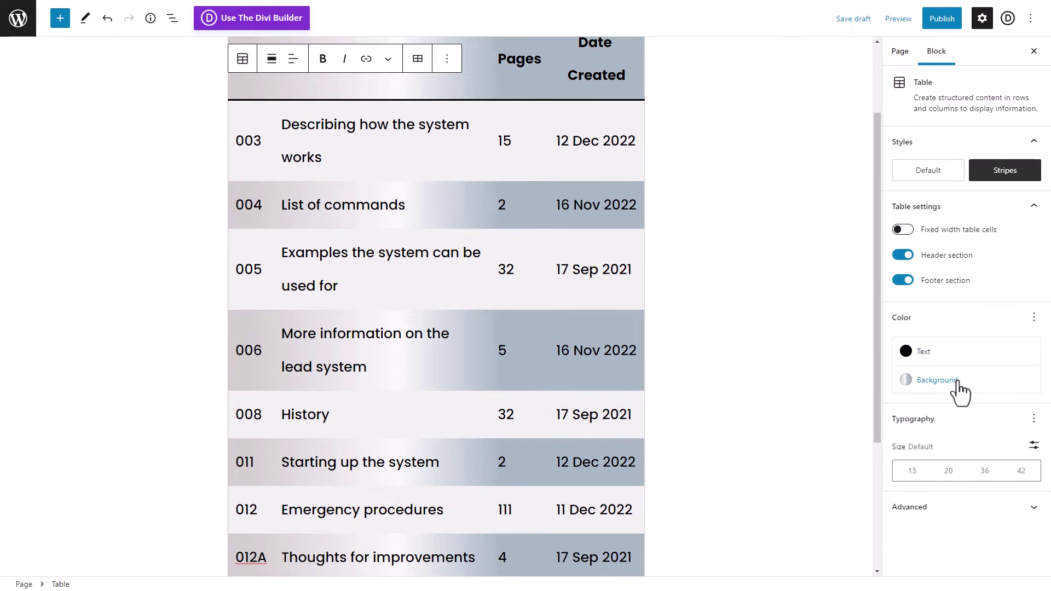
click(1022, 472)
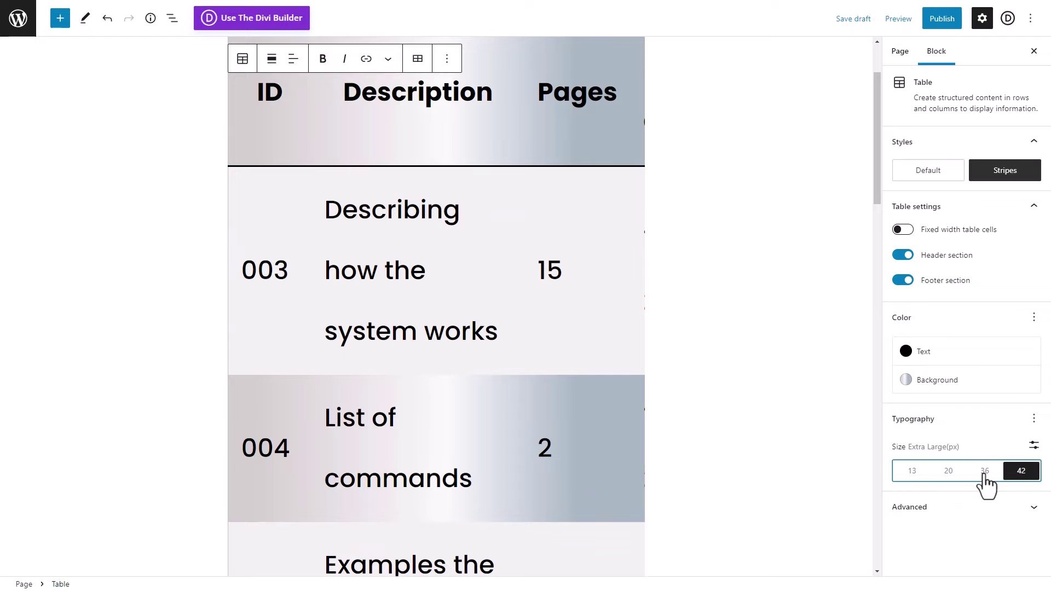
click(950, 482)
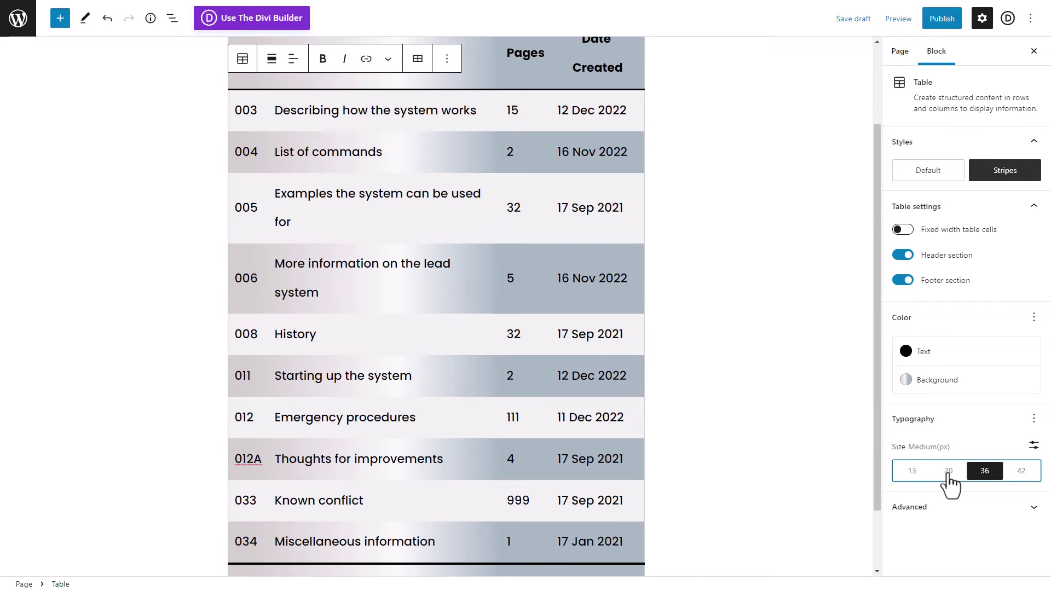
click(1034, 446)
click(1034, 420)
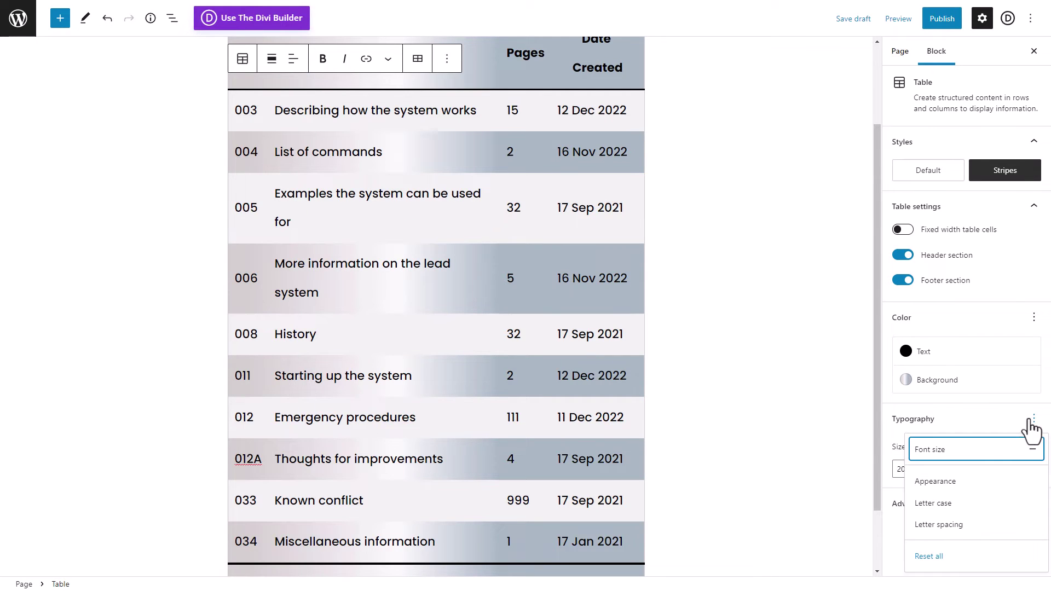
click(937, 557)
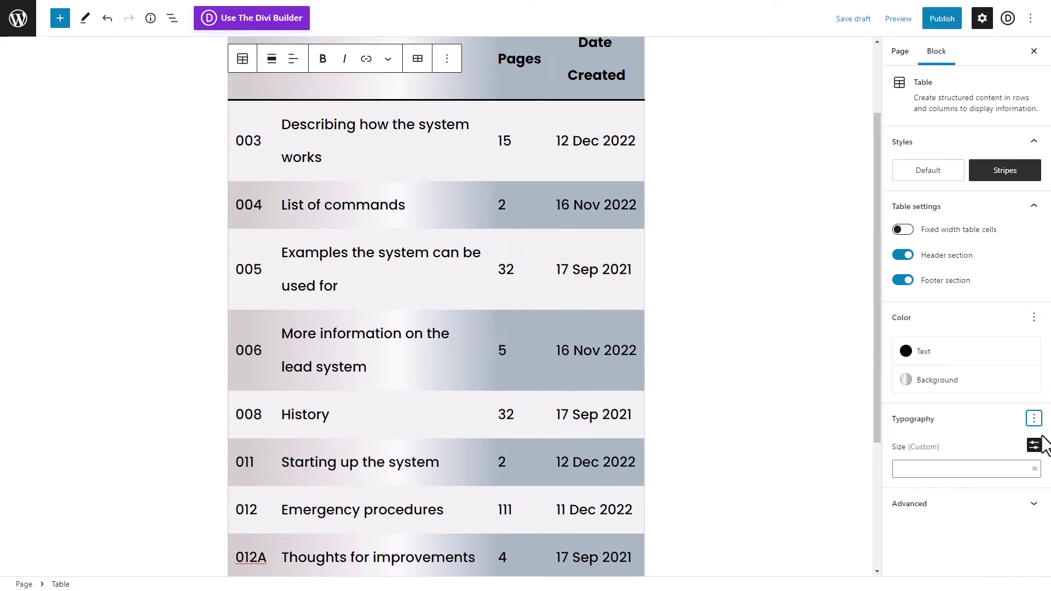
- Add the Letter case option to the table's typography settings, try uppercase and lowercase, and choose capitalized words
click(1034, 419)
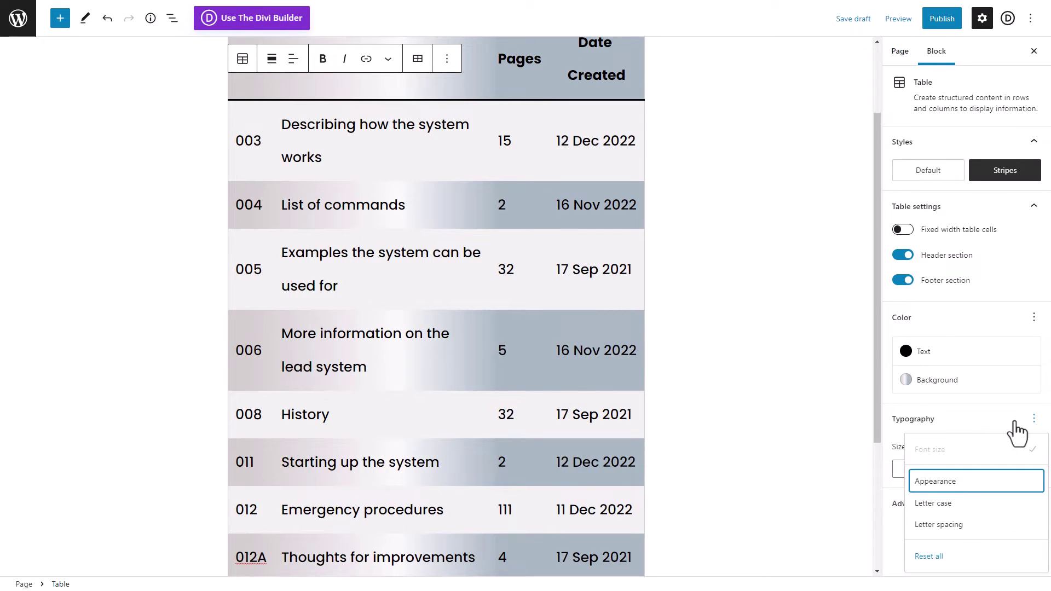
click(945, 507)
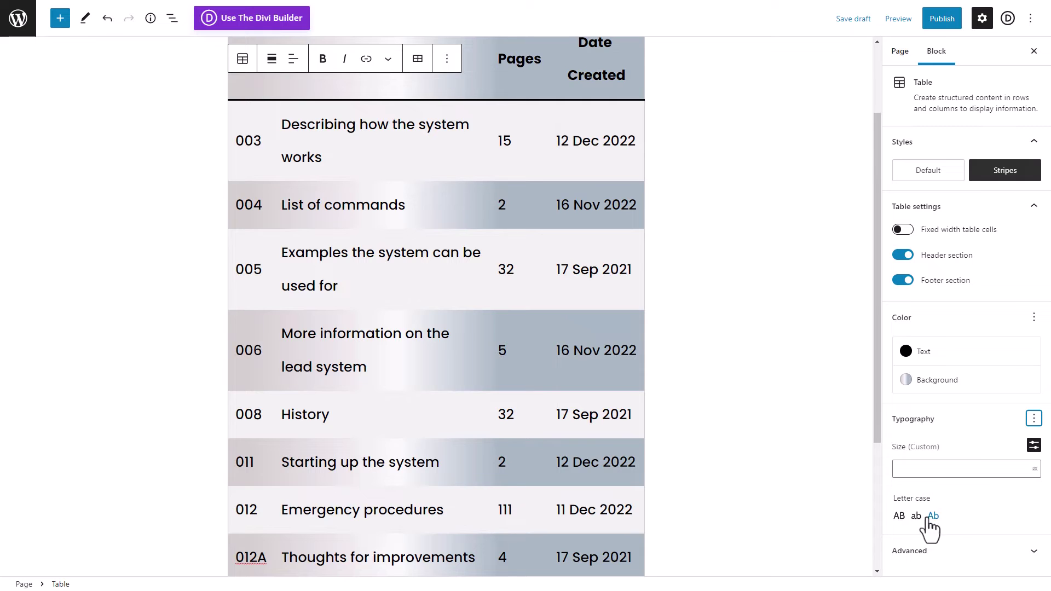
click(899, 516)
click(917, 516)
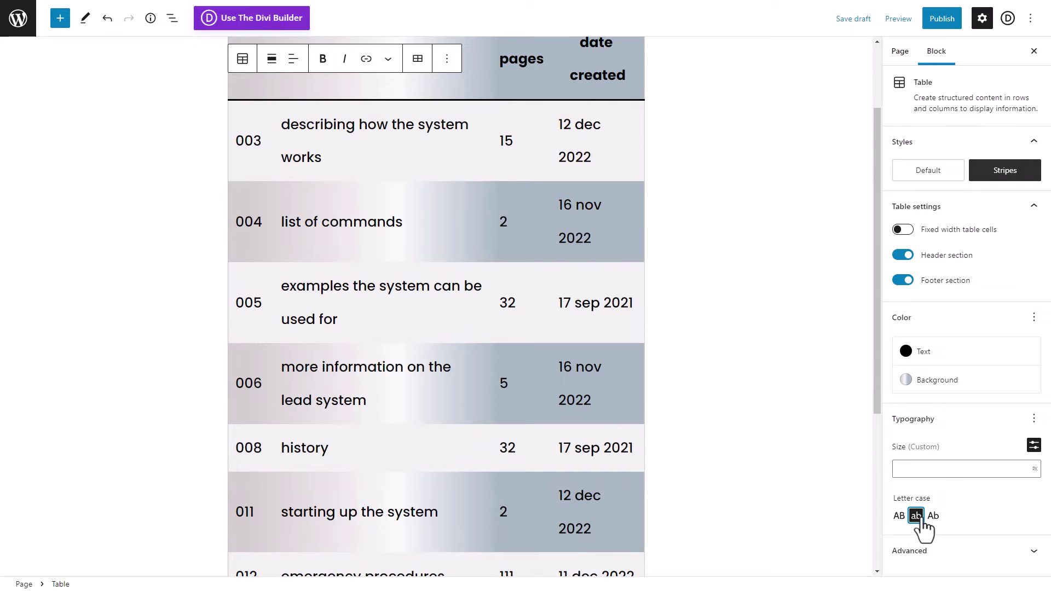
click(933, 516)
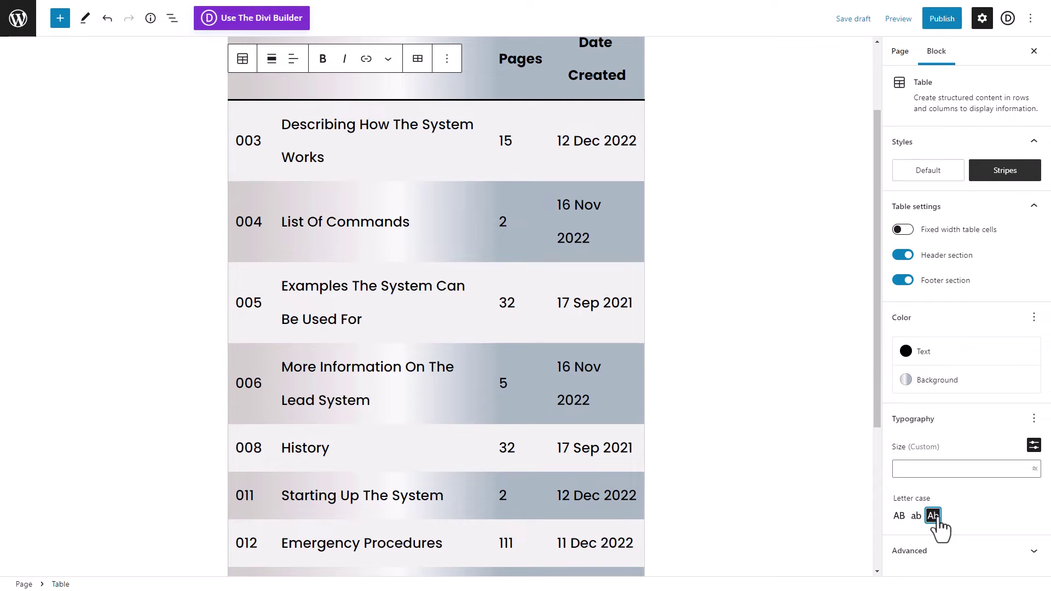
click(1034, 446)
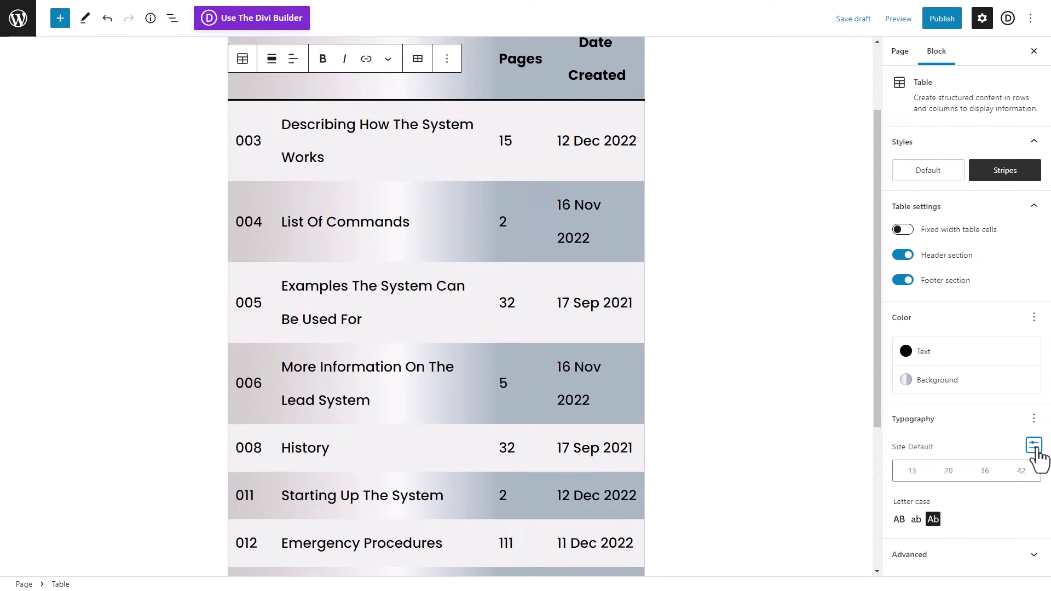
- Add the Appearance option to the table's typography settings and try Extra Bold Italic on the text
click(1034, 419)
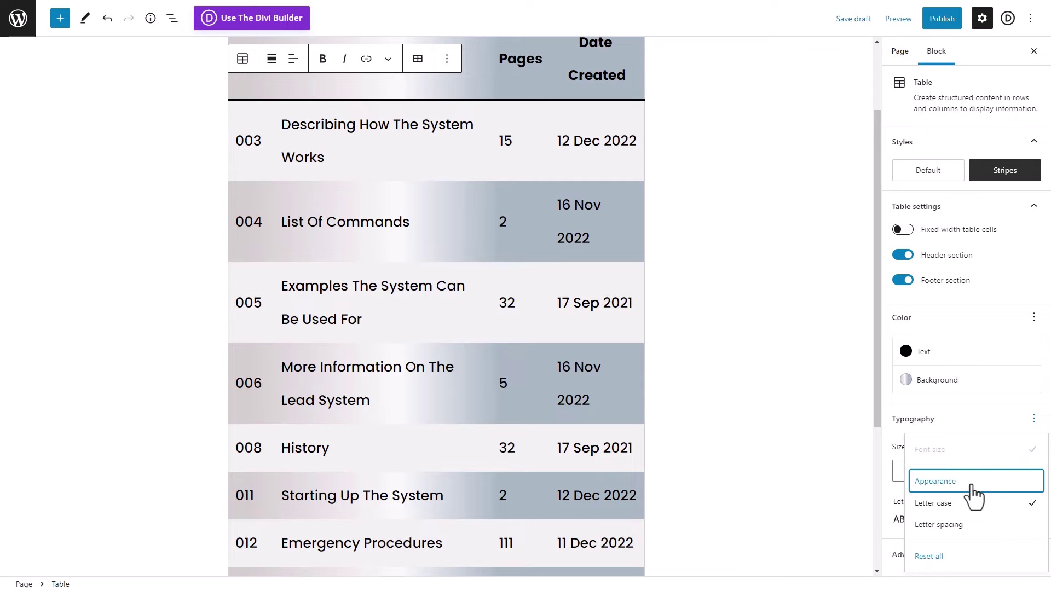
click(952, 483)
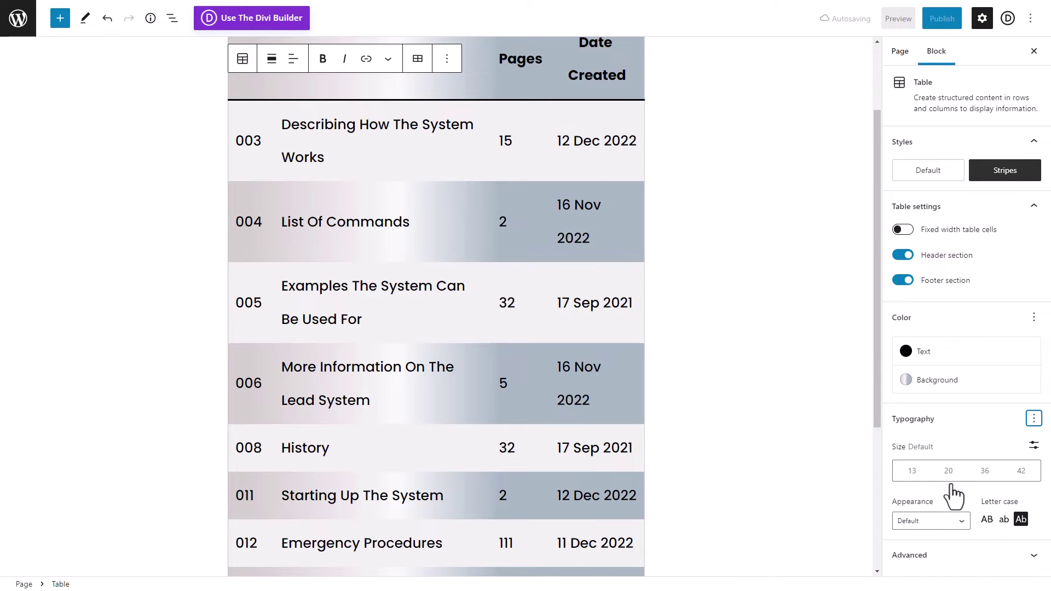
click(926, 520)
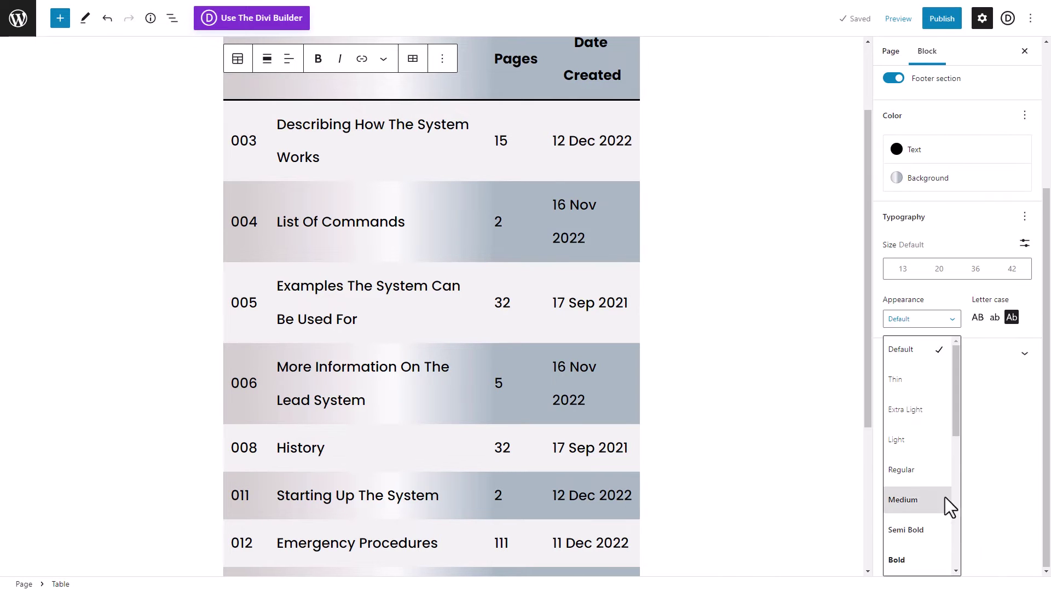
drag(957, 396, 967, 514)
click(911, 550)
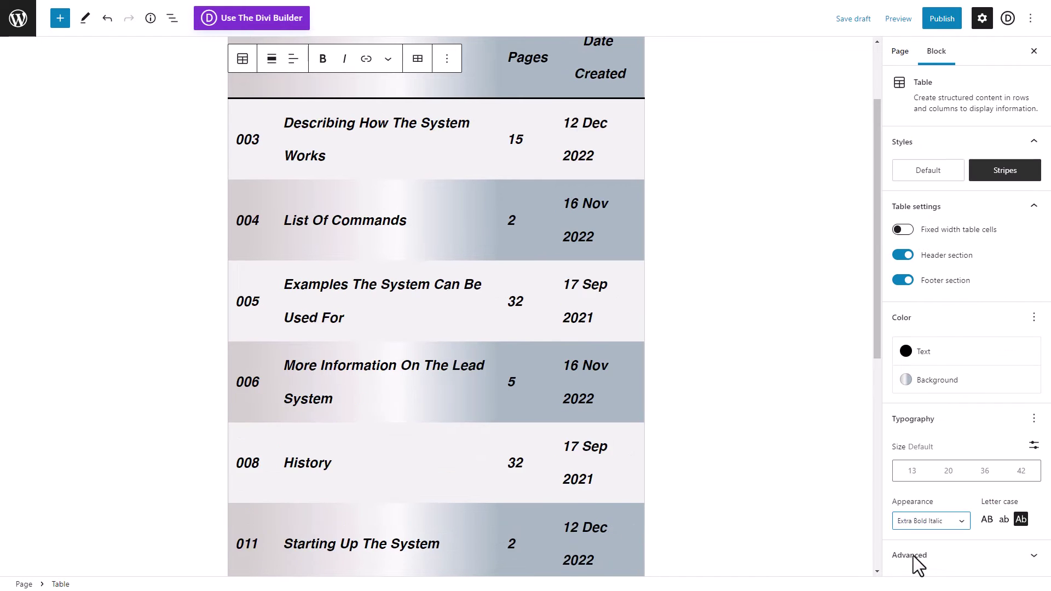
- Try the Semi Bold appearance on the table text, then set the appearance to Regular
click(931, 518)
scroll(940, 497, up, 3)
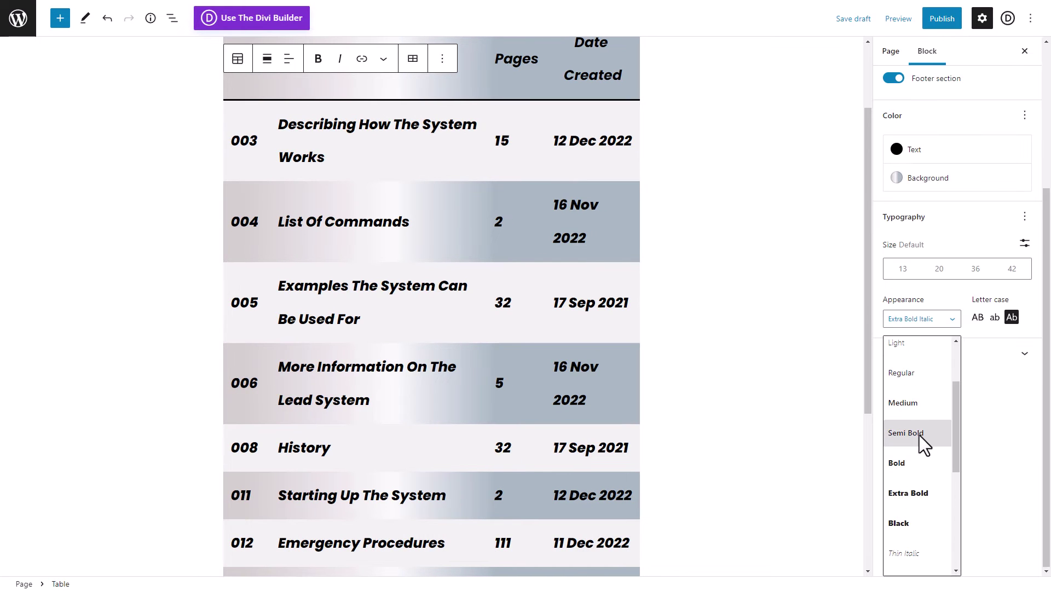
click(919, 435)
click(954, 527)
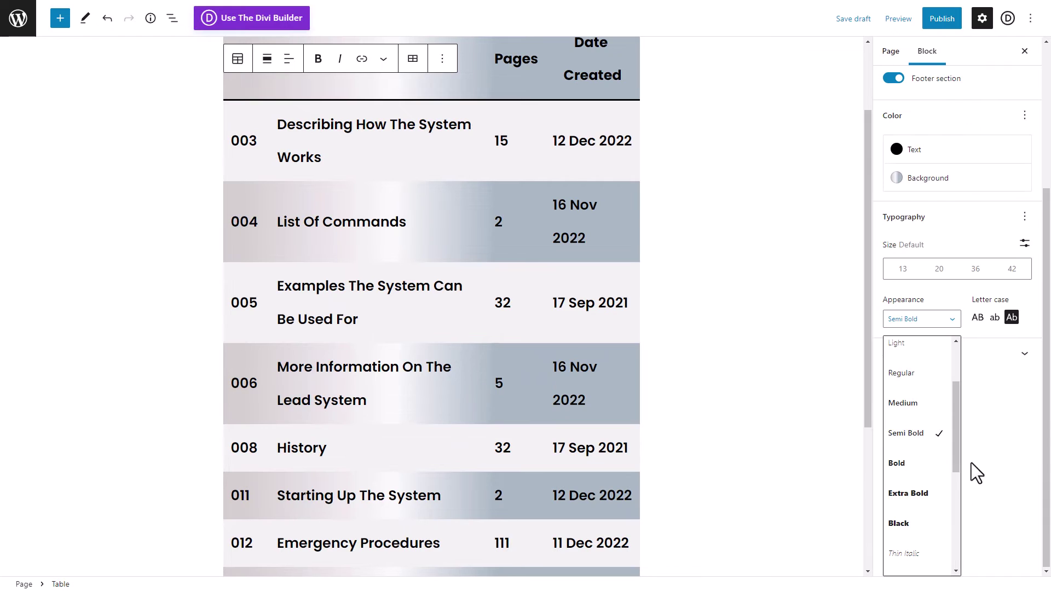
drag(958, 462, 957, 387)
click(922, 464)
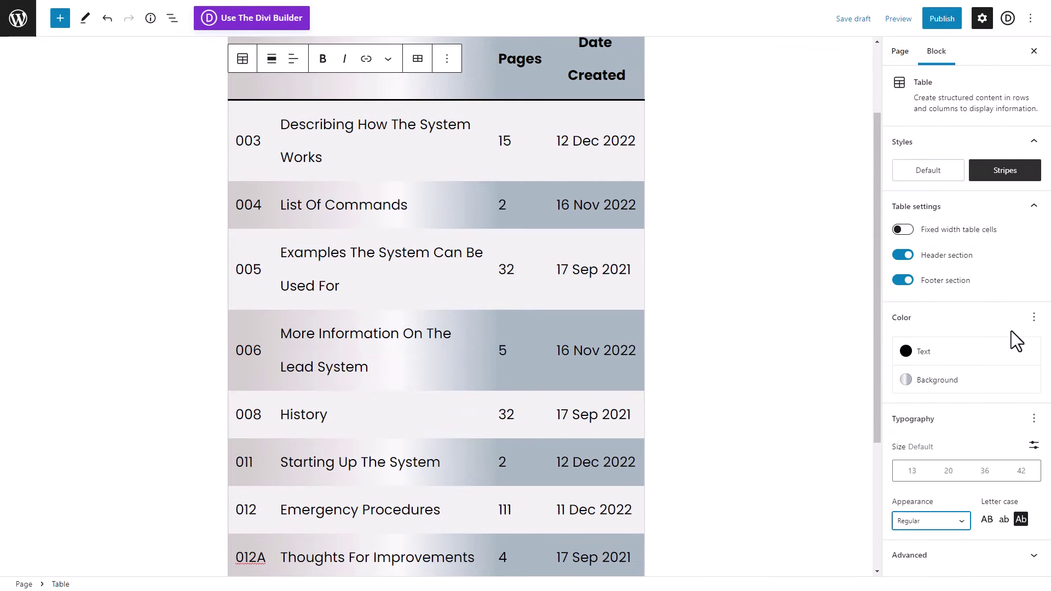
- Add the Letter spacing option to the table's typography settings and set the spacing to -1 px
click(1033, 423)
click(955, 531)
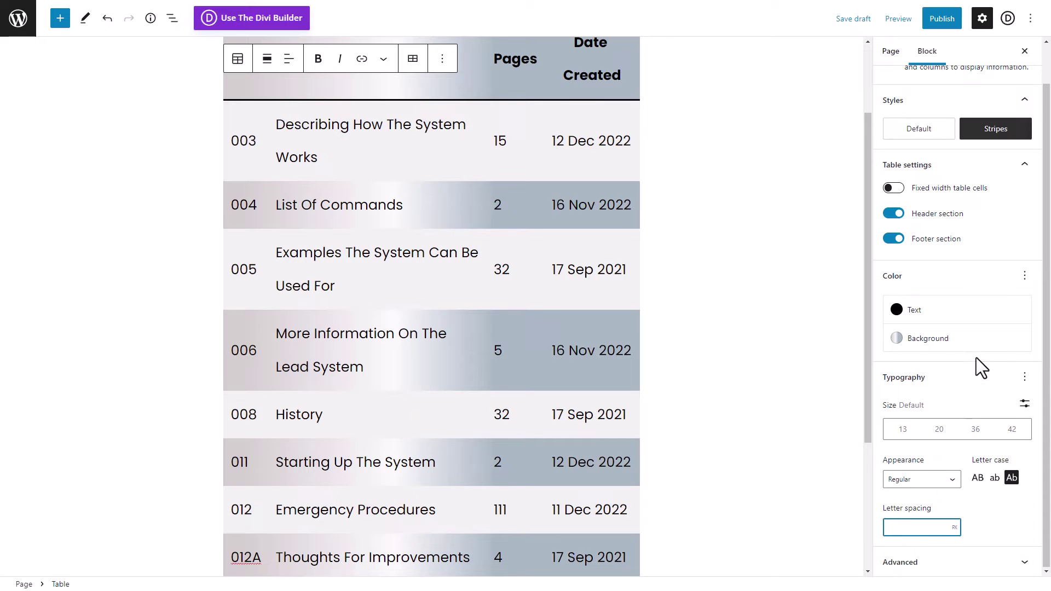
text(-1)
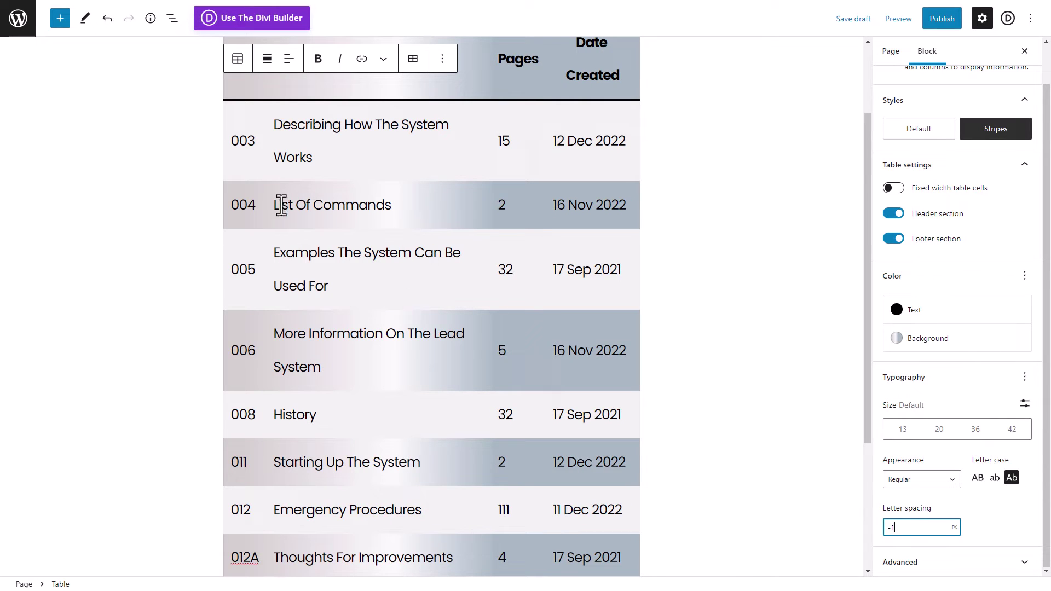
- Expand the table's advanced settings and look over the whole table from the header row to the footer row
click(1025, 564)
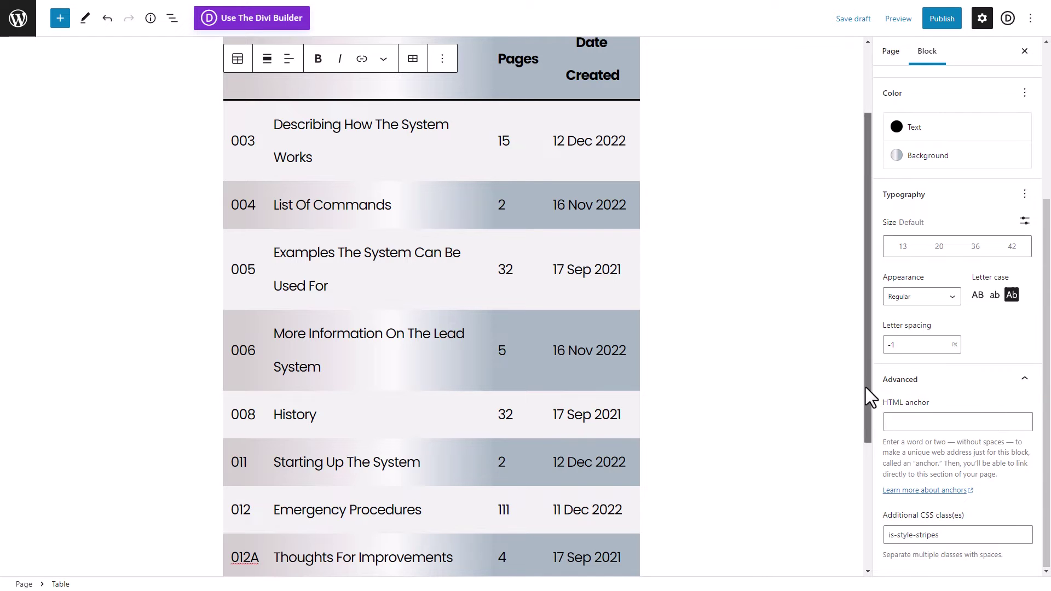
scroll(869, 394, up, 2)
scroll(383, 324, down, 4)
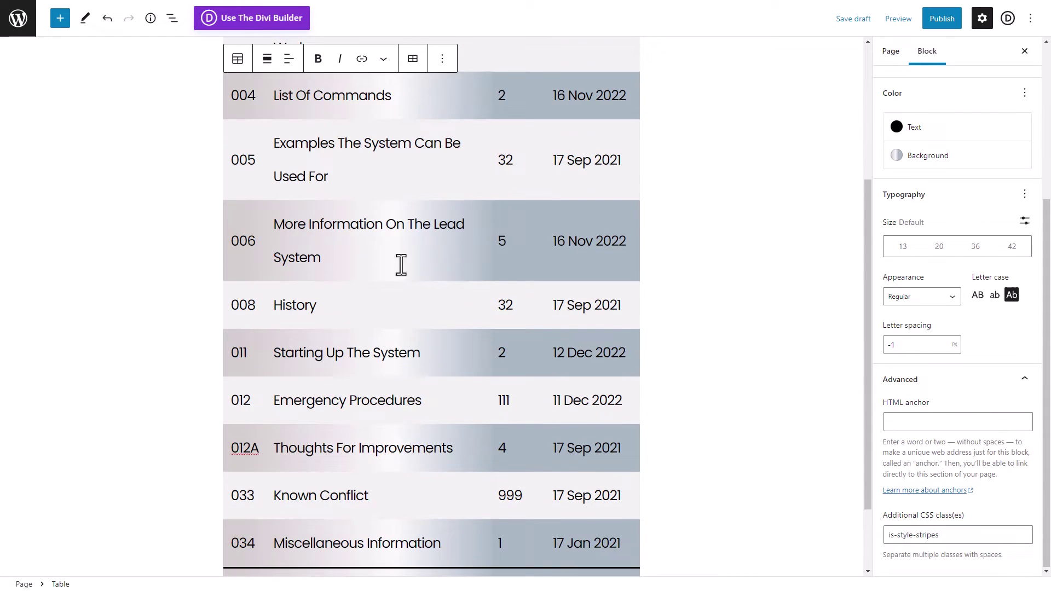
scroll(401, 265, down, 2)
scroll(392, 544, up, 6)
scroll(359, 345, down, 5)
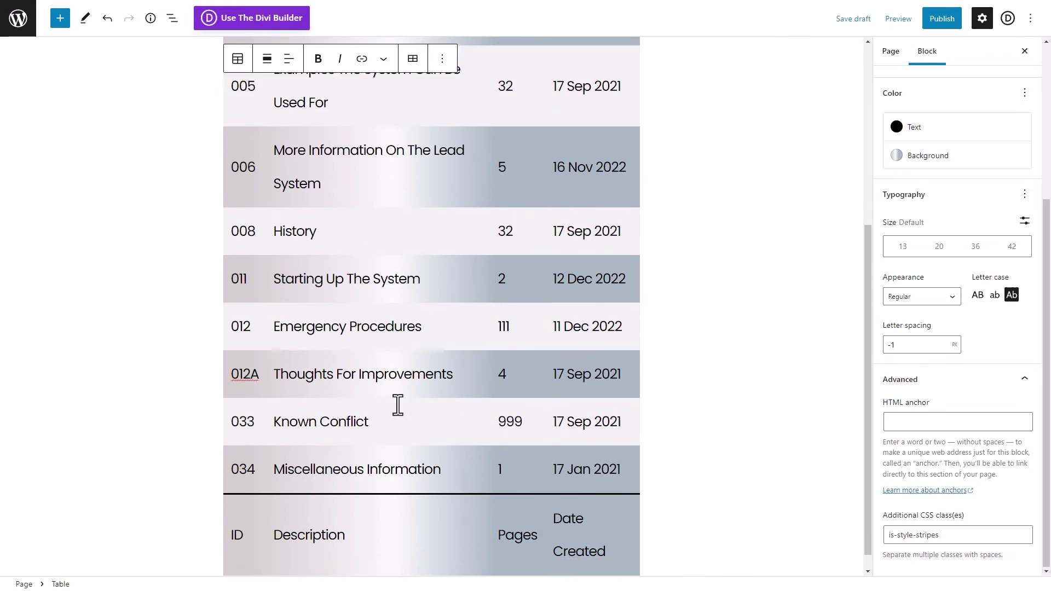
scroll(487, 168, up, 6)
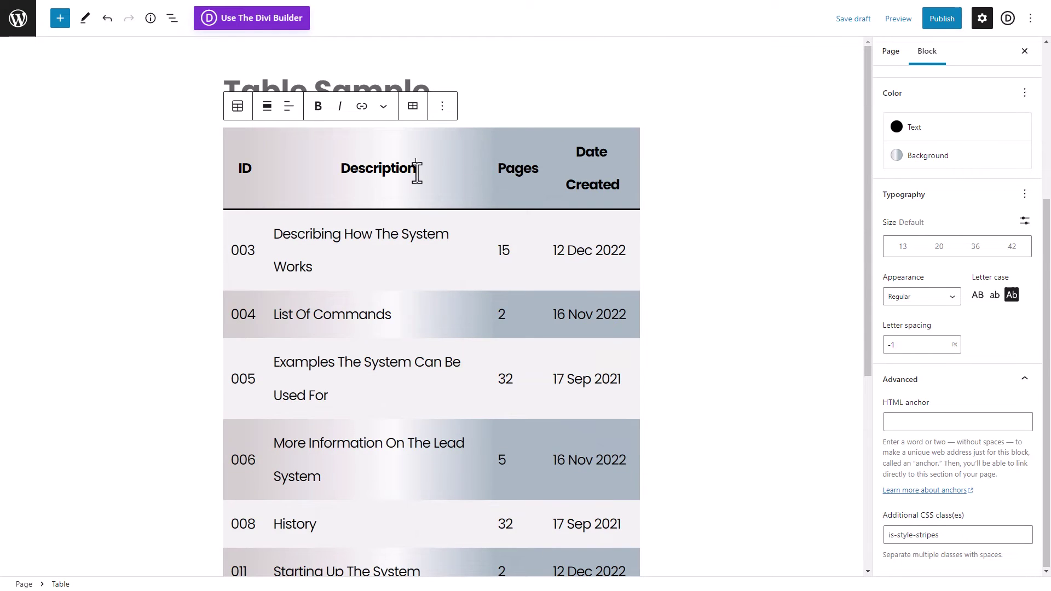
scroll(471, 320, down, 6)
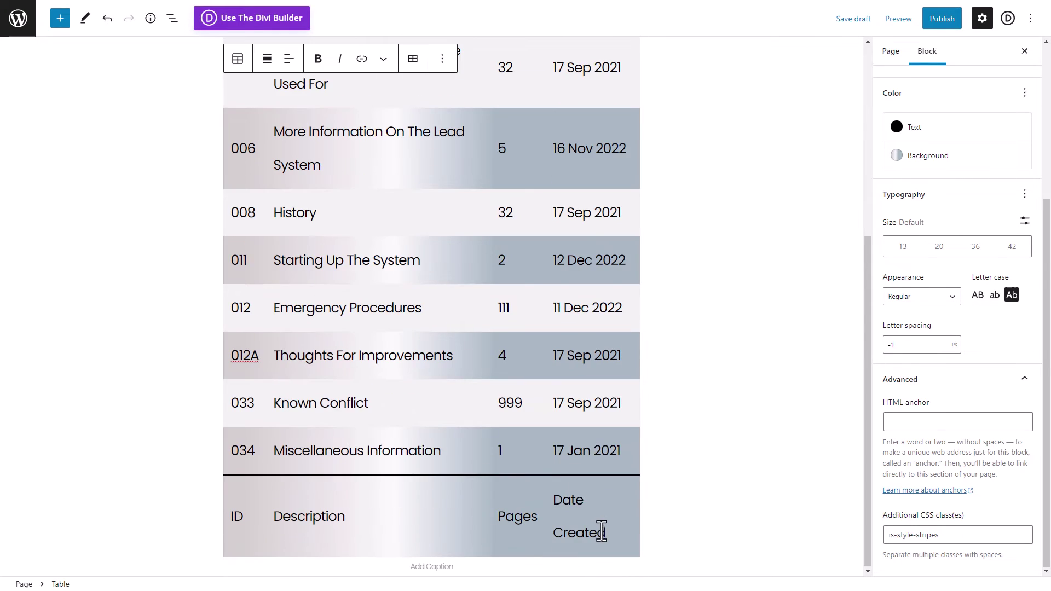
- Make the footer labels Date Created, Pages, Description and ID bold, then deselect the table
drag(611, 537, 550, 516)
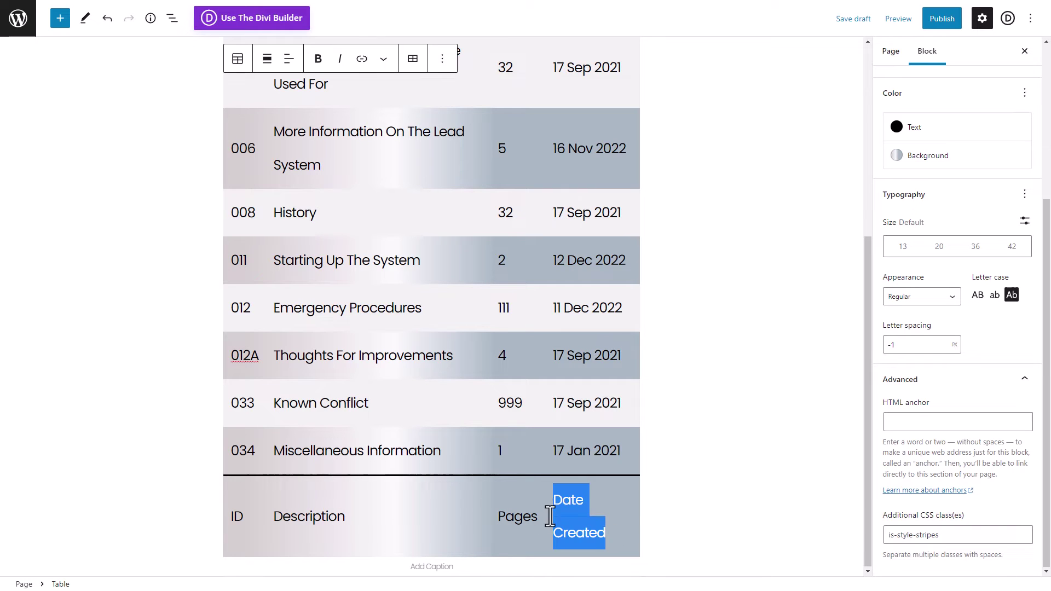
click(318, 60)
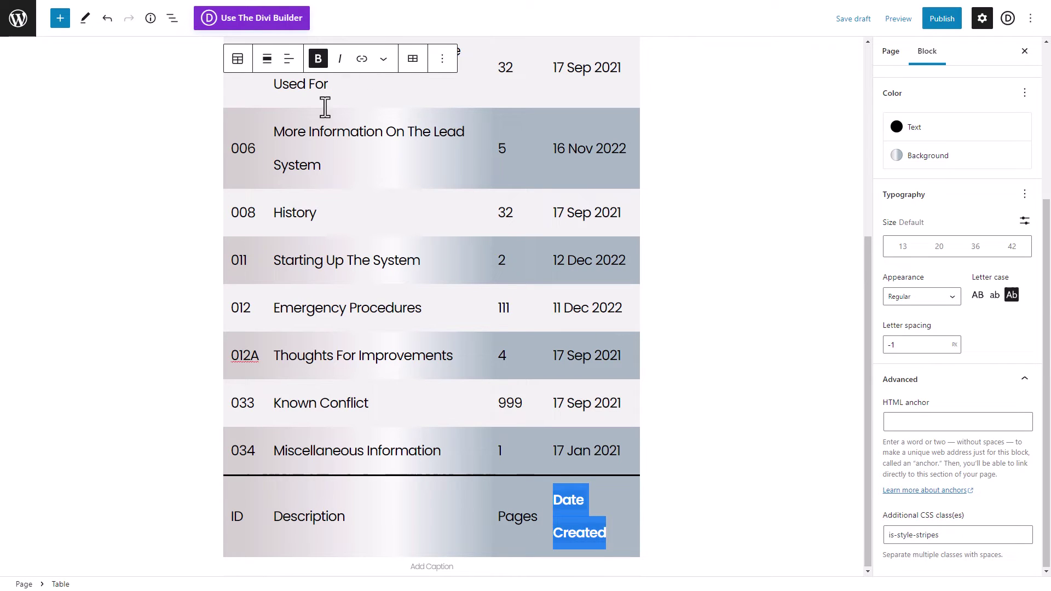
drag(544, 522, 502, 521)
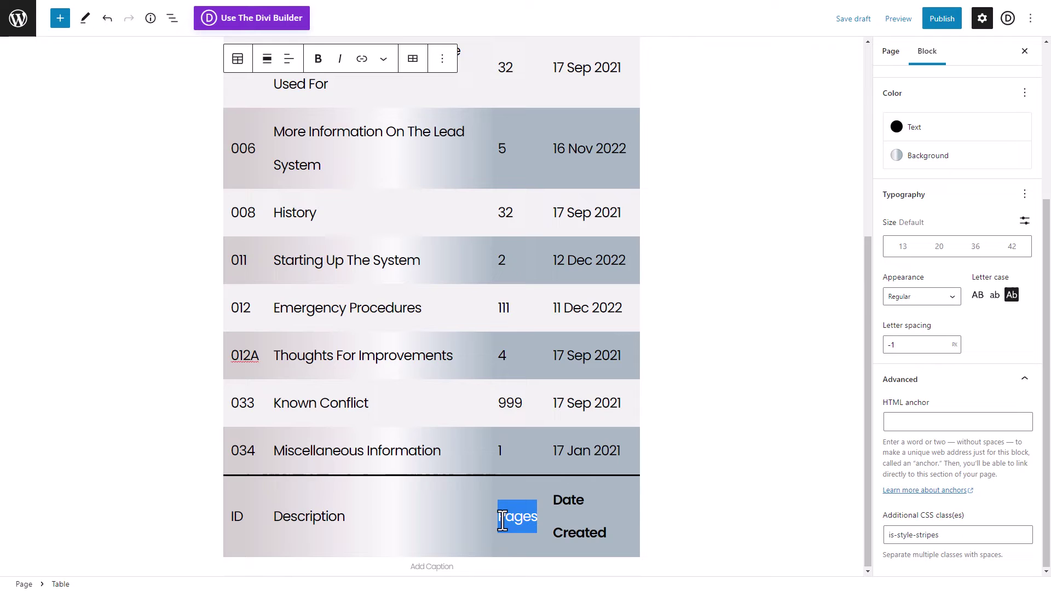
key(ctrl+b)
drag(350, 523, 233, 516)
key(ctrl+b)
key(ctrl+b)
scroll(973, 418, up, 4)
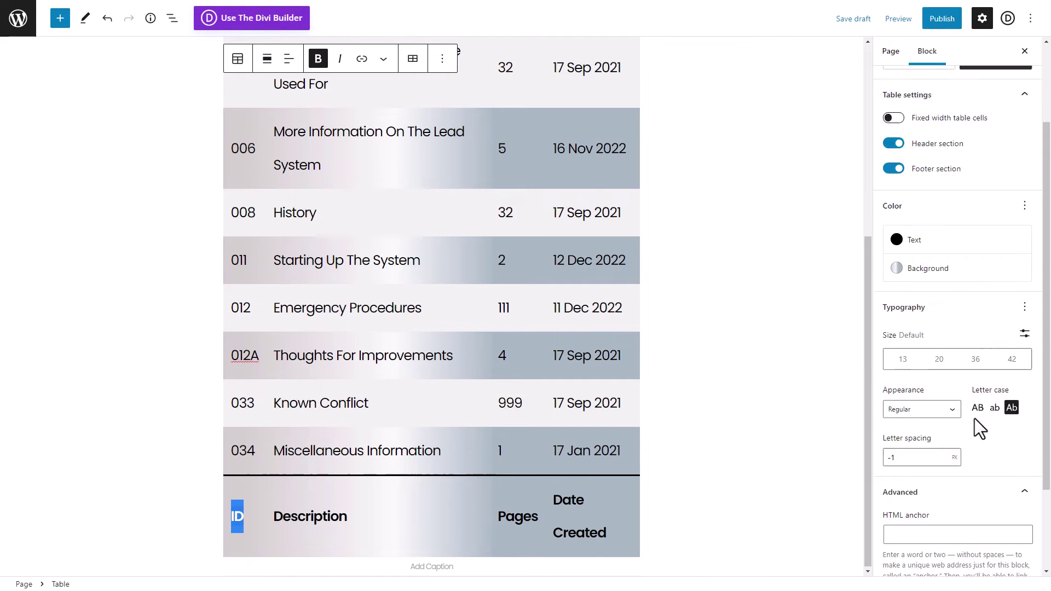
click(739, 451)
- Format "How The Syste" in row 003's description as bold italic and link it to the Contact page
scroll(438, 493, up, 3)
scroll(466, 233, up, 3)
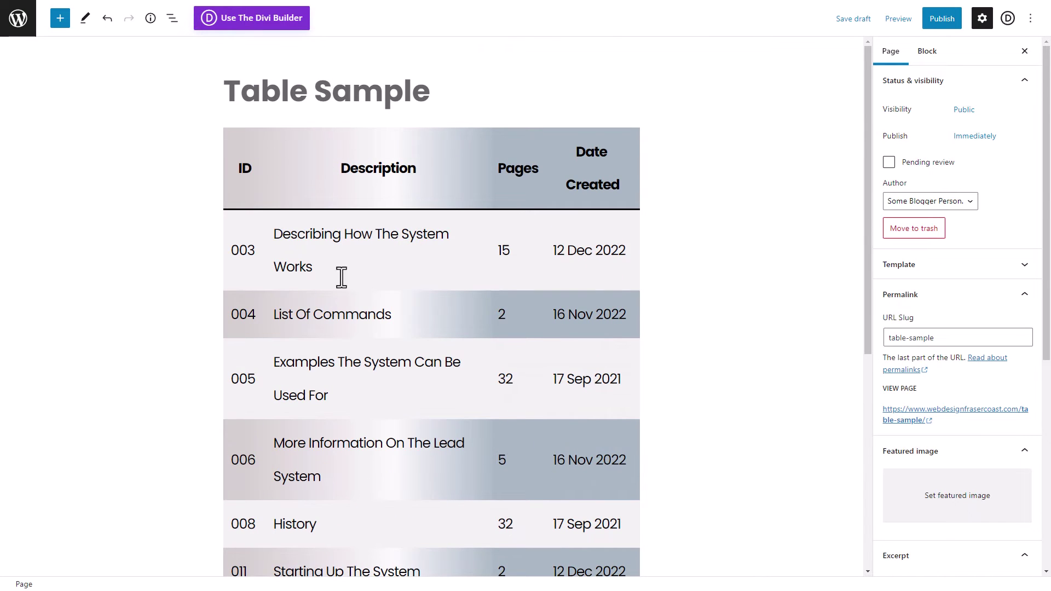
drag(345, 235, 435, 235)
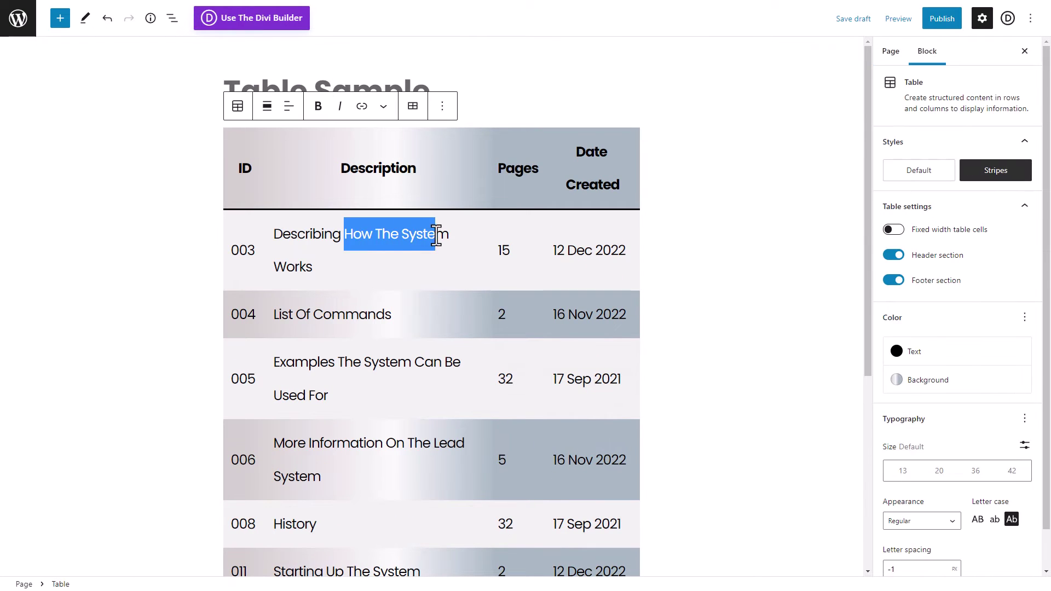
click(339, 106)
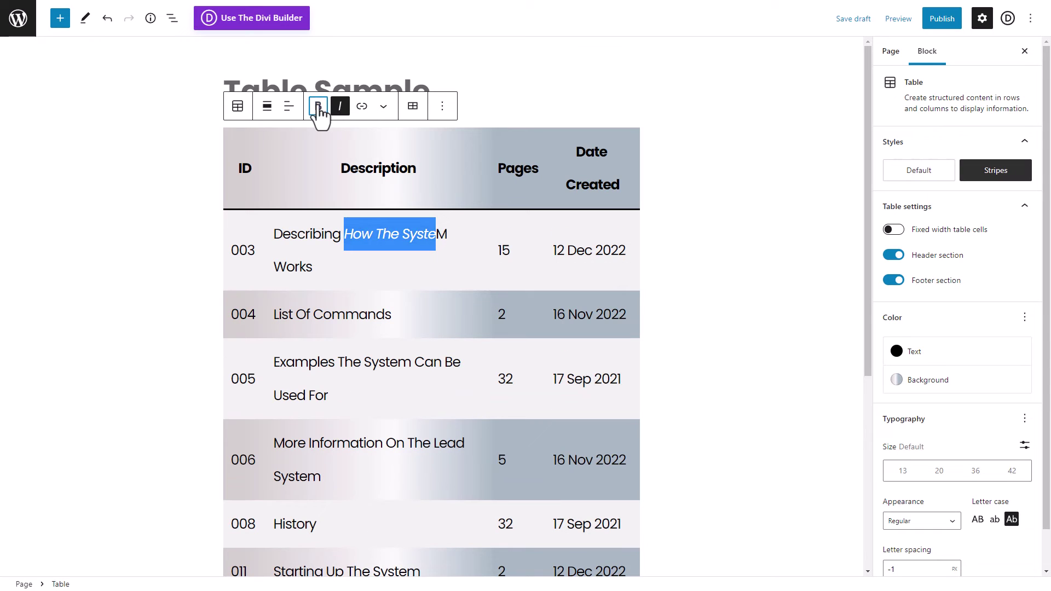
click(318, 106)
click(361, 106)
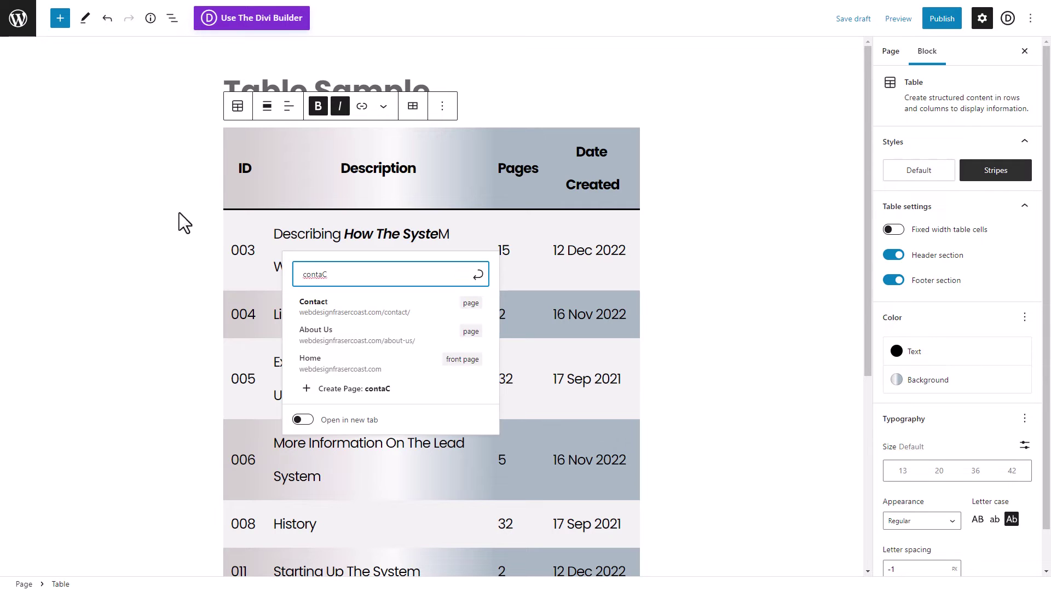
click(355, 310)
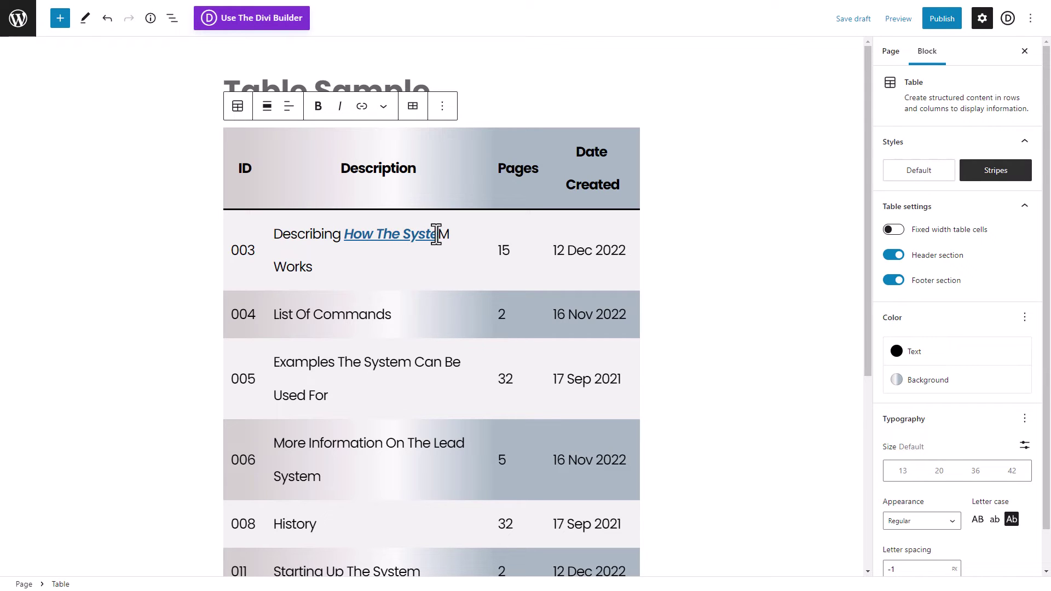
- Correct the linked text in row 003's description to read "How The System" and remove the stray M after it
key(ctrl+shift+Left)
key(ctrl+shift+Left)
key(ctrl+shift+Left)
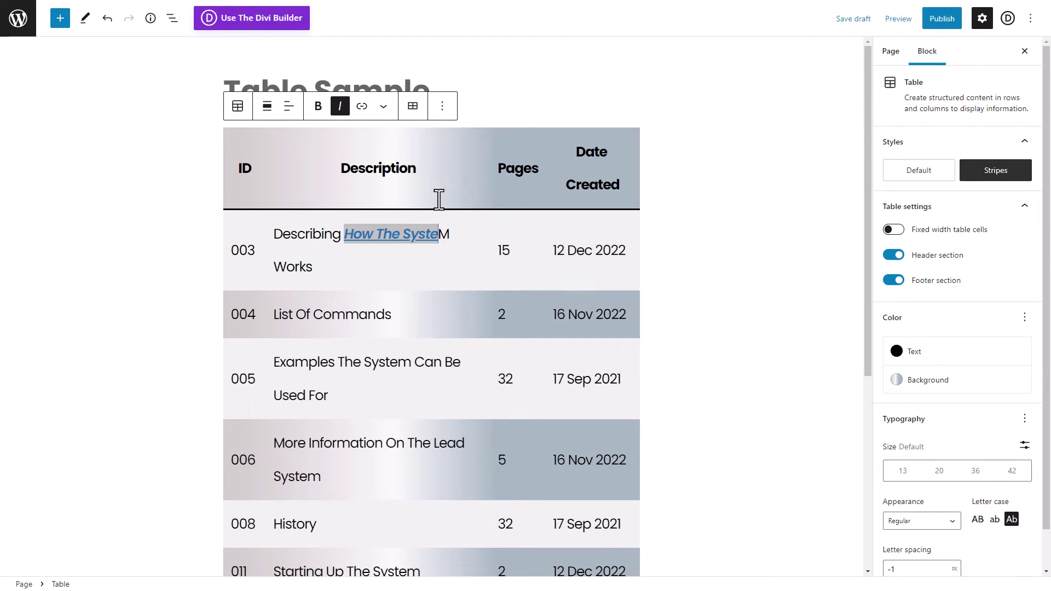
key(ctrl+b)
key(ctrl+z)
key(ctrl+k)
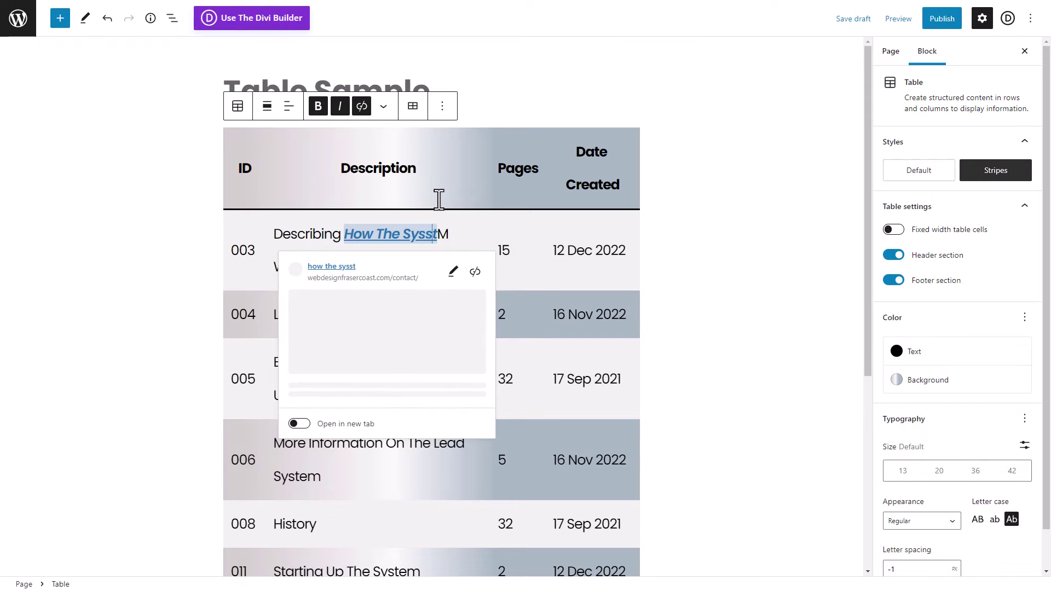
key(BackSpace)
key(BackSpace)
text(dtt)
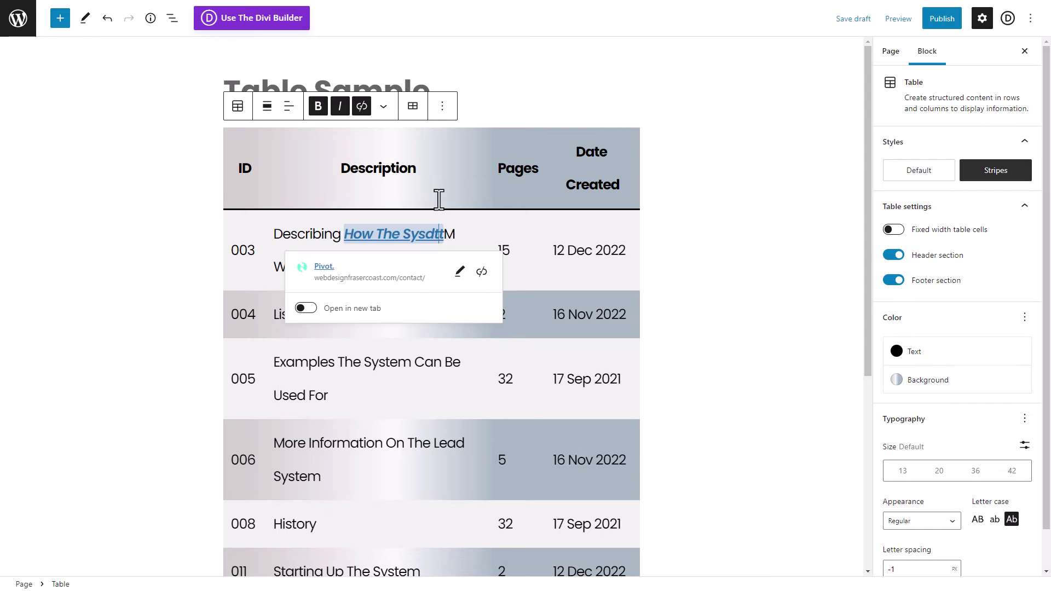
text(em)
key(Delete)
click(431, 234)
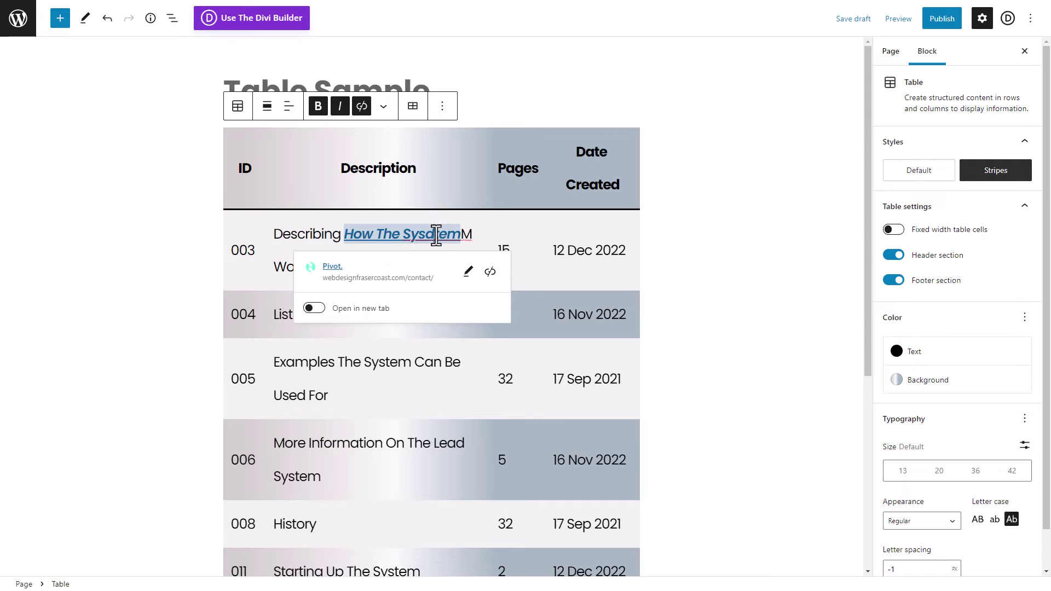
key(BackSpace)
click(462, 234)
key(Delete)
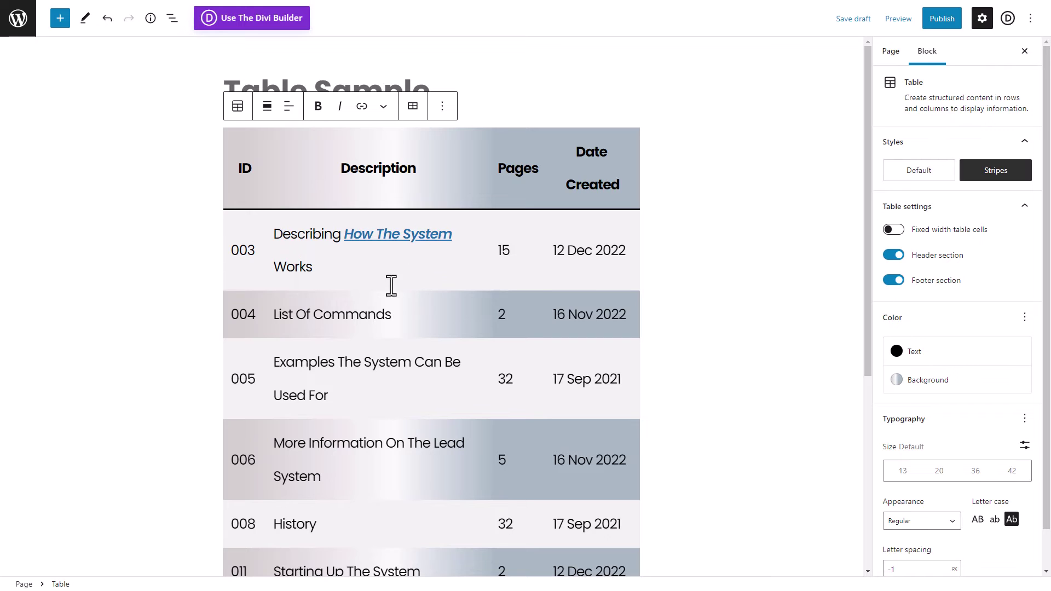
- Set the table block's alignment to Wide width
click(268, 108)
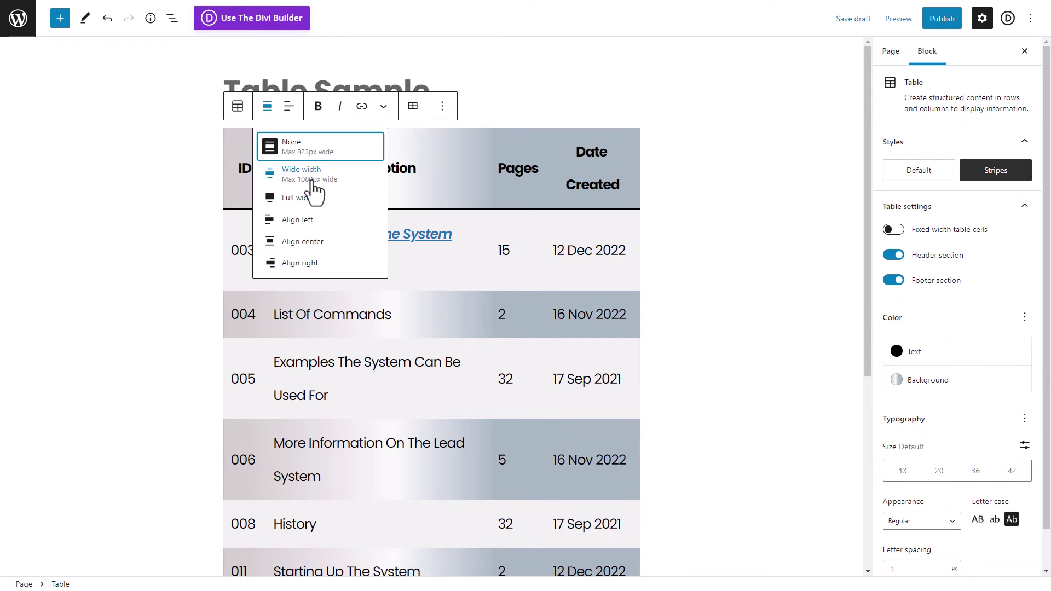
click(313, 181)
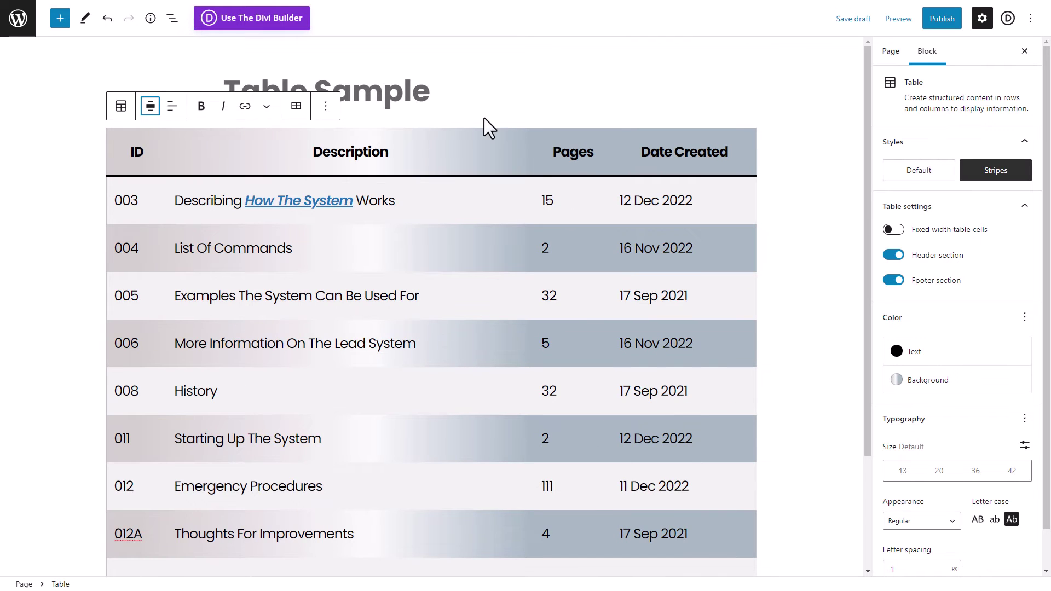
- Try the table block's alignment as Full width, Align left and Align right, ending on Full width
click(152, 109)
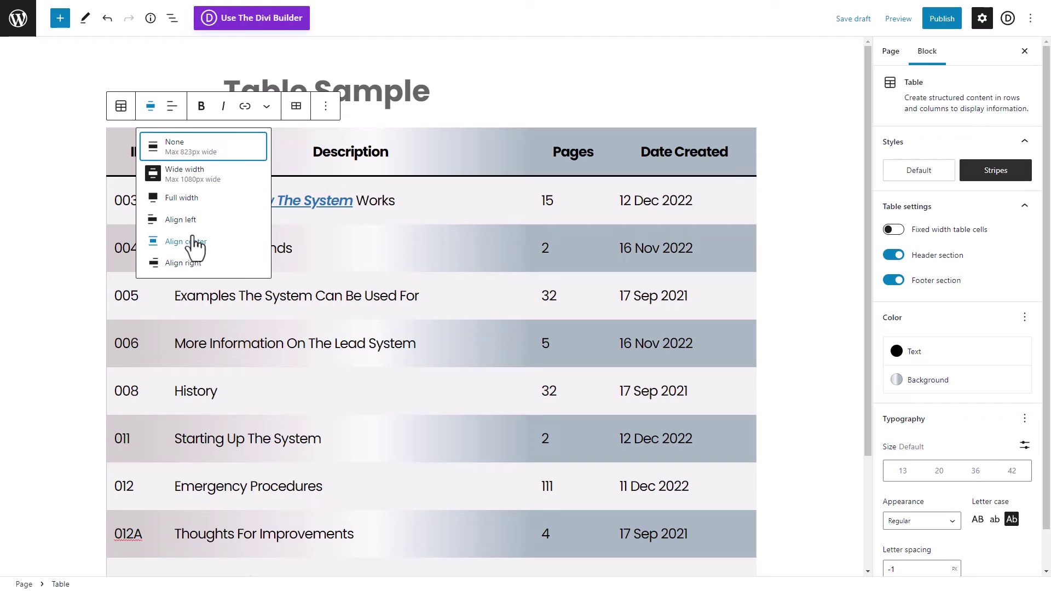
click(191, 198)
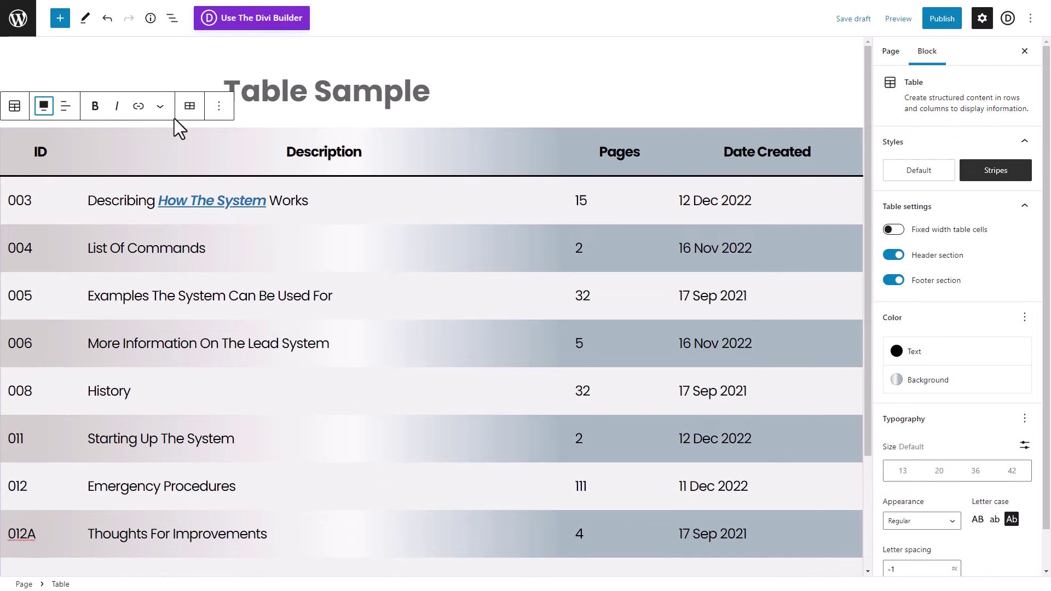
click(45, 107)
click(82, 219)
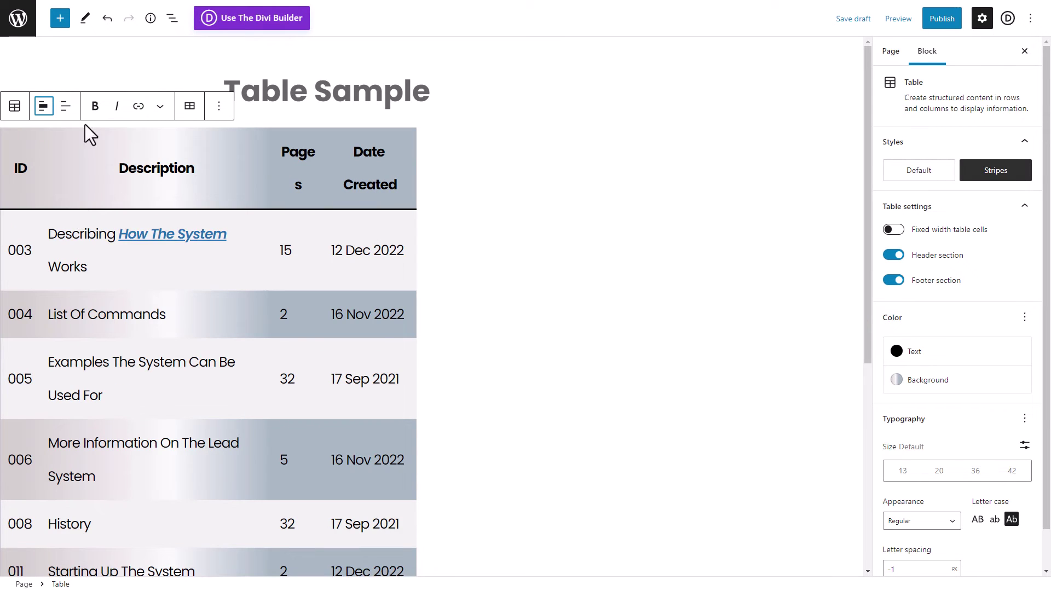
click(45, 108)
click(129, 262)
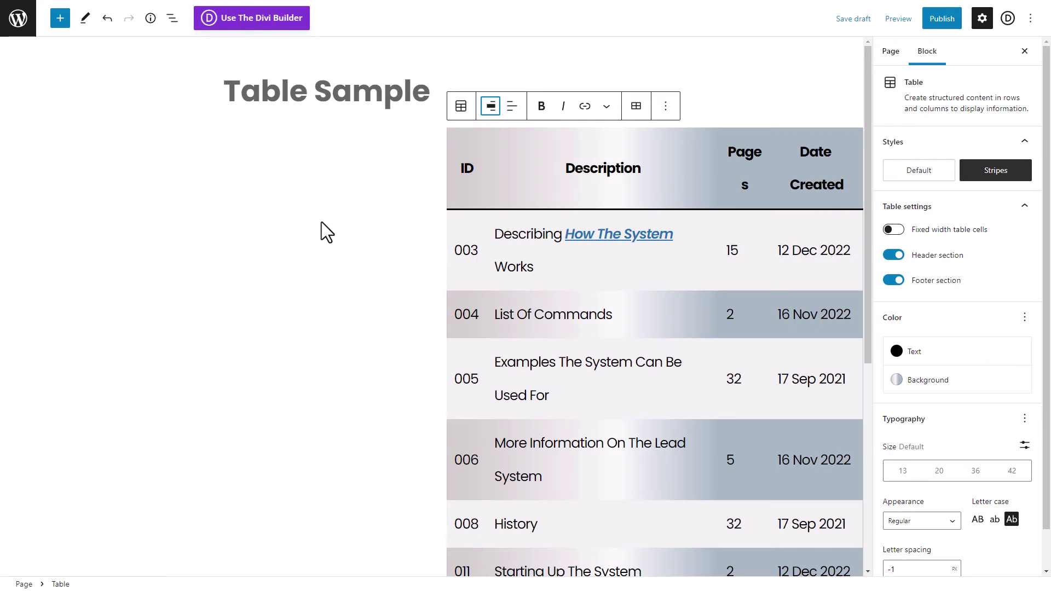
click(491, 107)
click(523, 198)
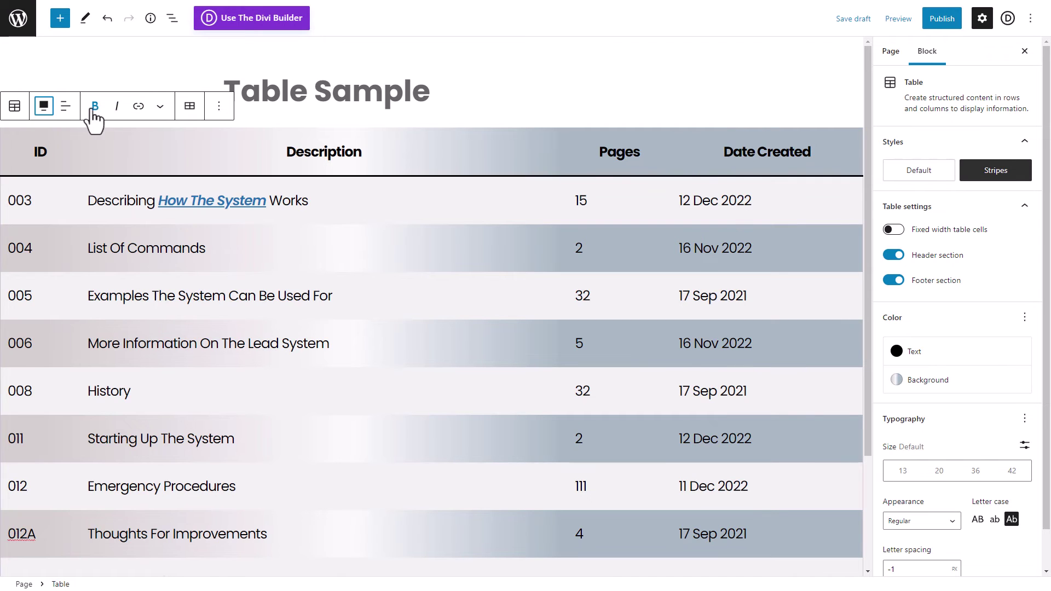
- Center the text in the table's Description column and check the alignment down to the footer
click(76, 108)
click(88, 166)
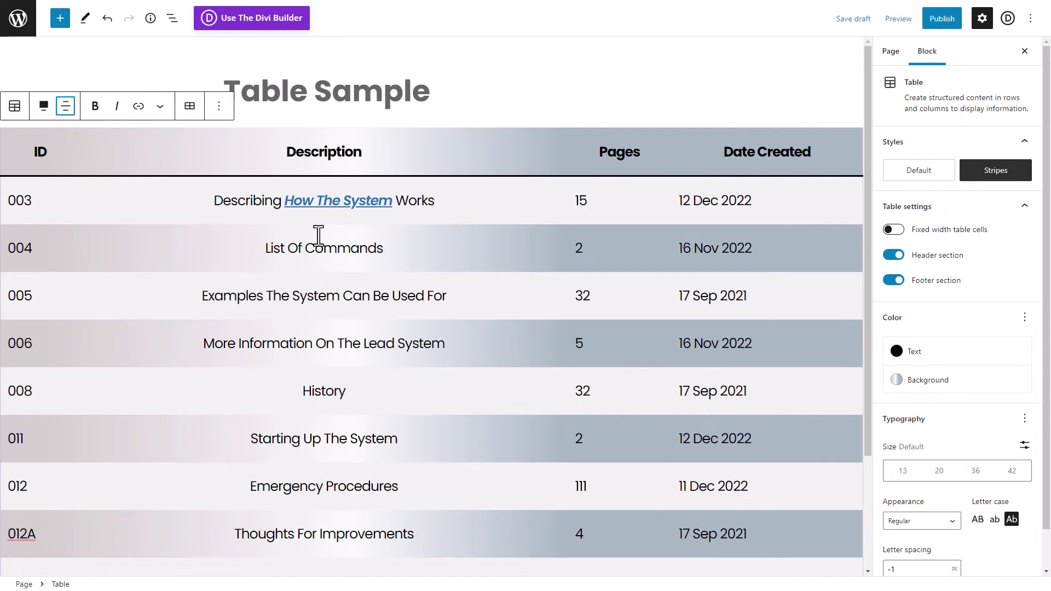
scroll(329, 282, down, 3)
scroll(335, 506, up, 3)
click(159, 107)
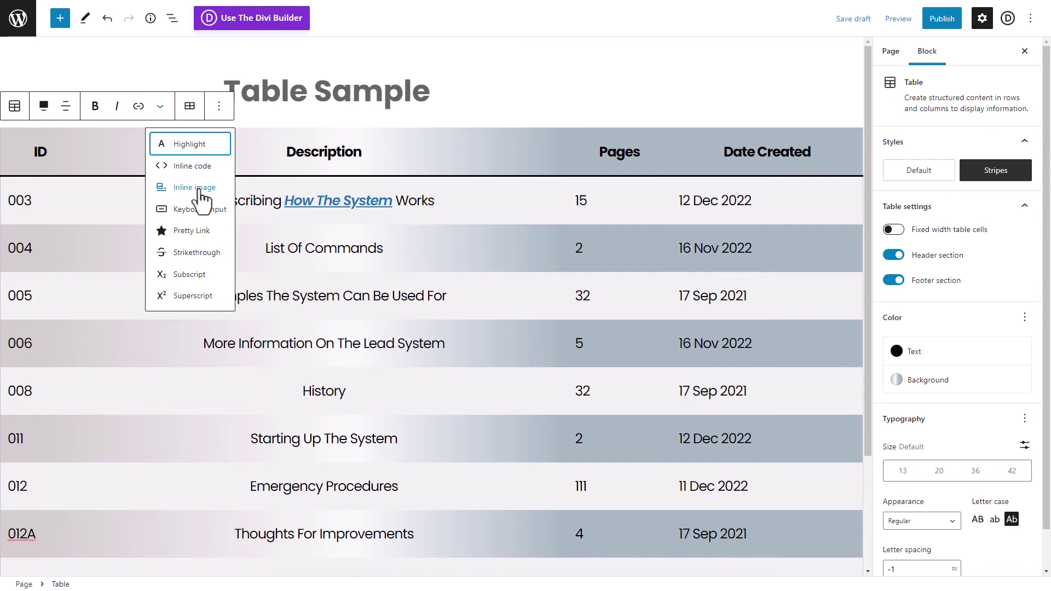
click(455, 208)
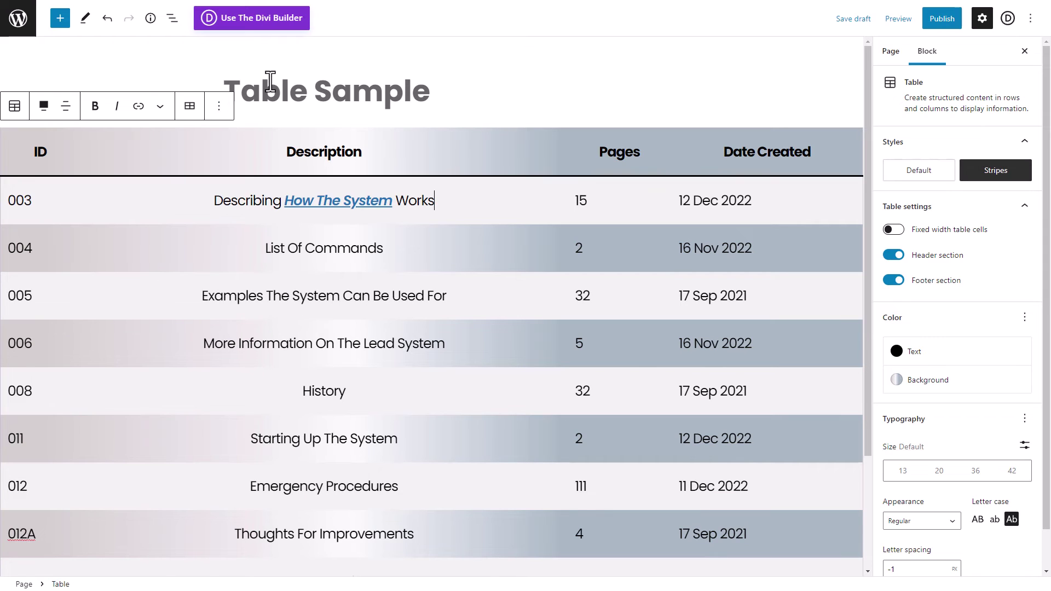
click(190, 108)
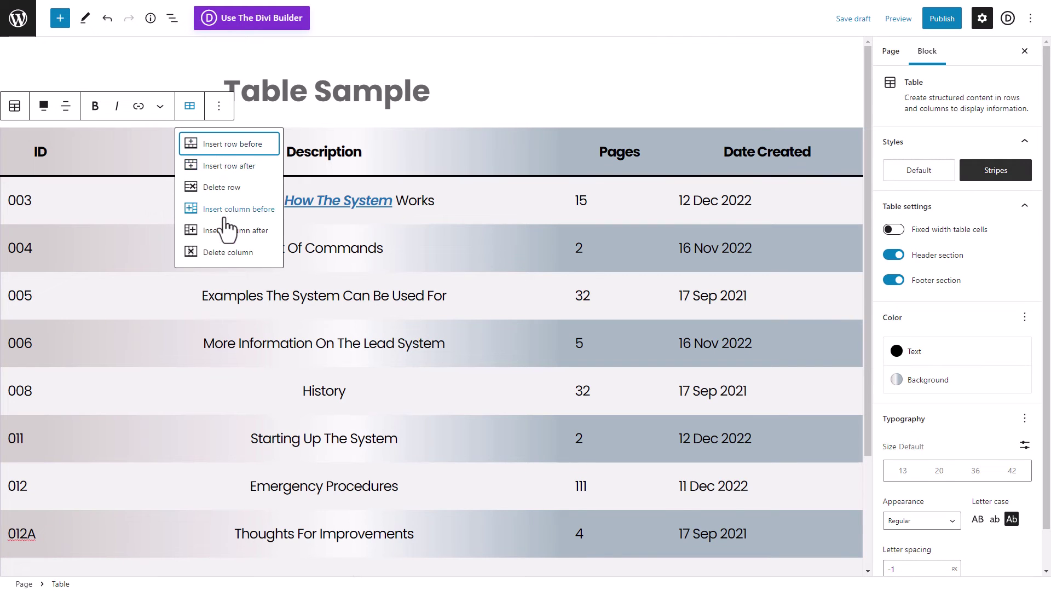
click(526, 219)
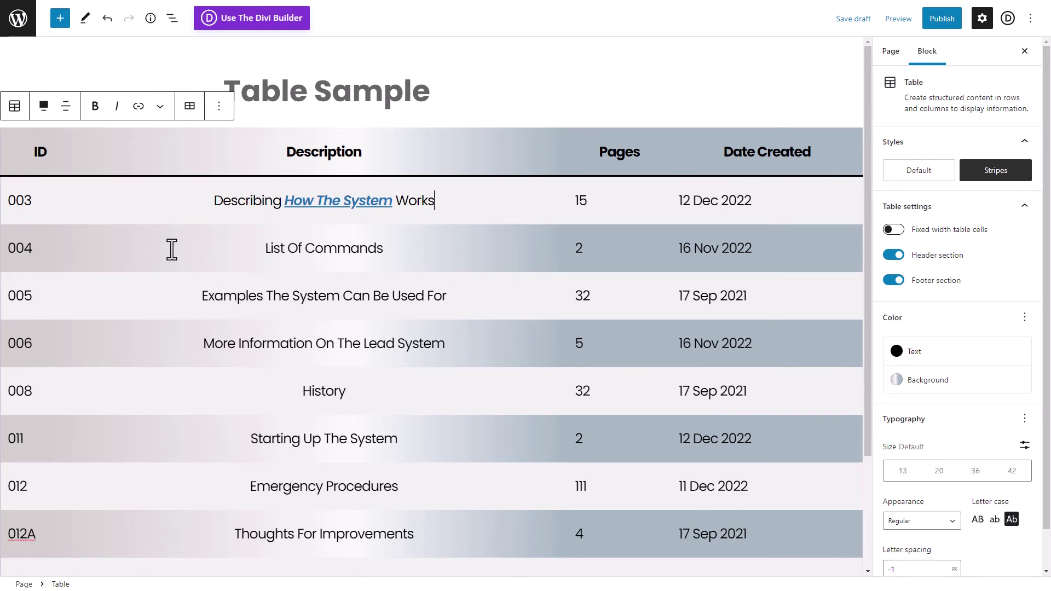
- Set the table's alignment to Wide width and insert an empty row between rows 003 and 004
click(44, 106)
click(71, 180)
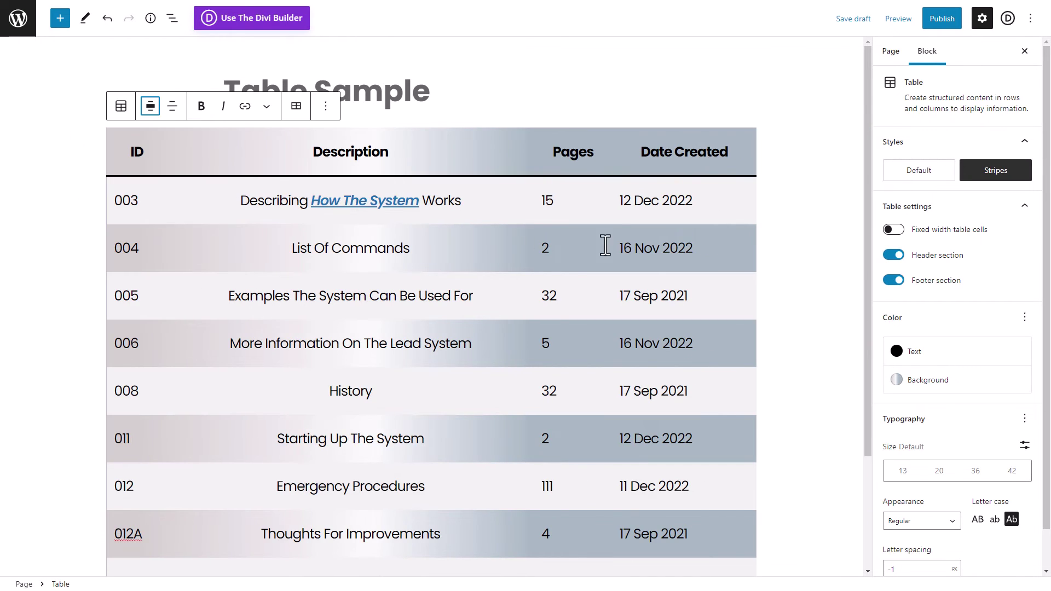
click(471, 226)
click(297, 107)
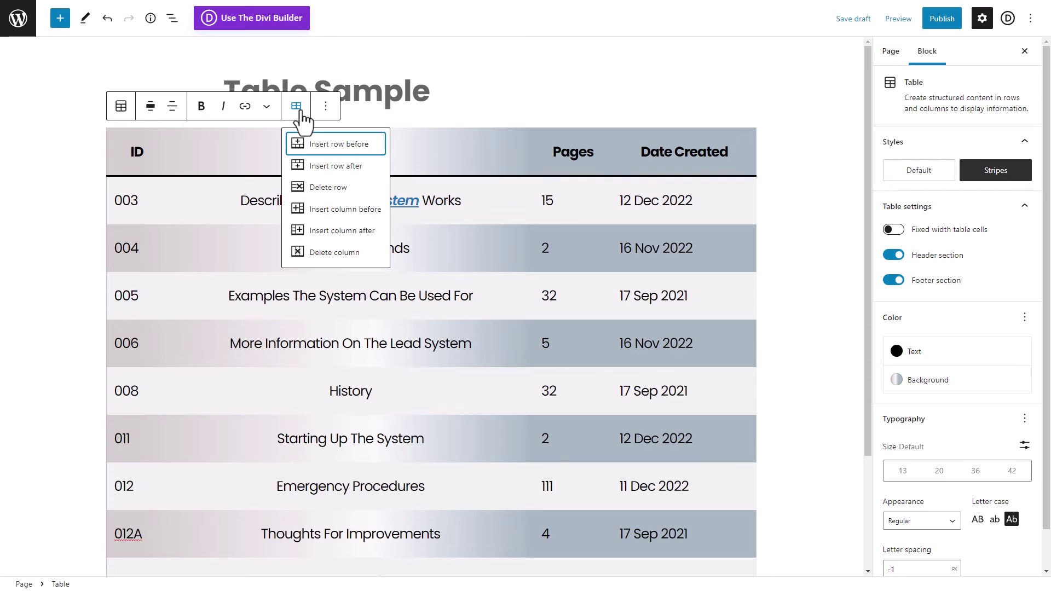
click(340, 149)
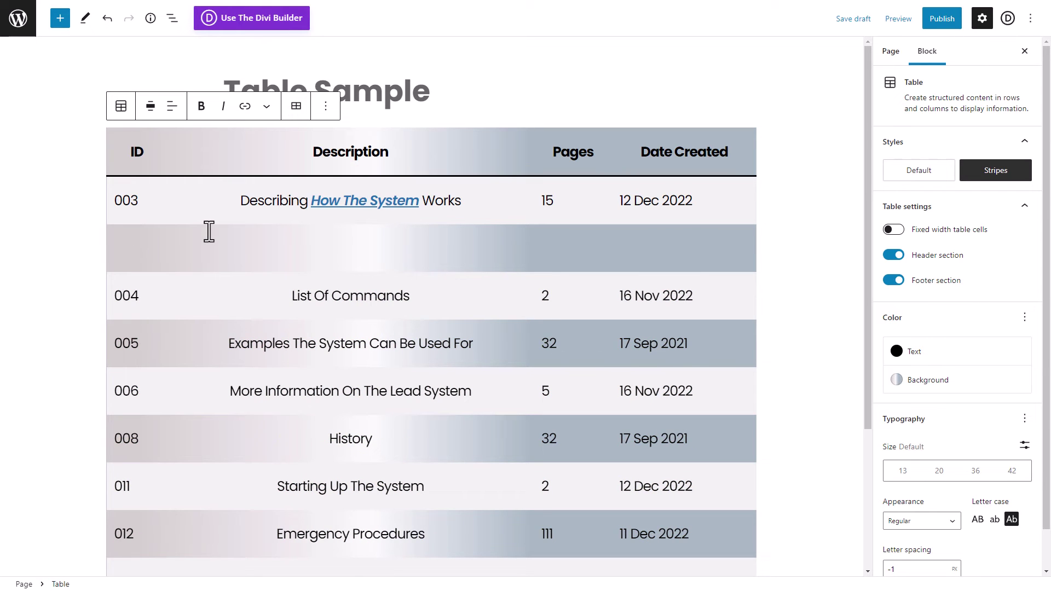
- Fill in the new row with ID 002, description "Another Document", 78 pages and date created "Unkown"
text(002)
click(328, 252)
text(Another )
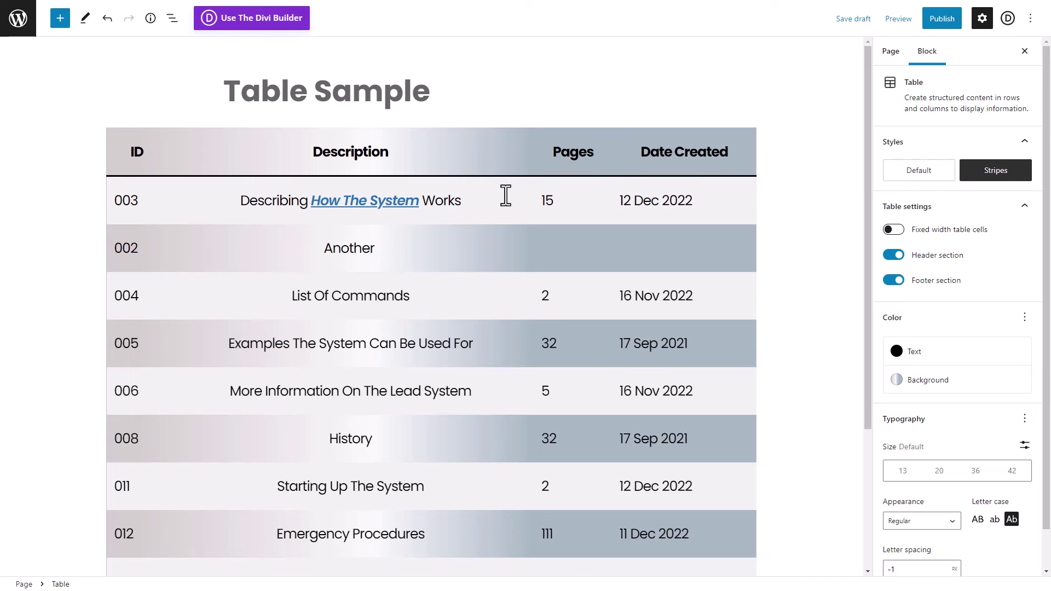
text(Docuement)
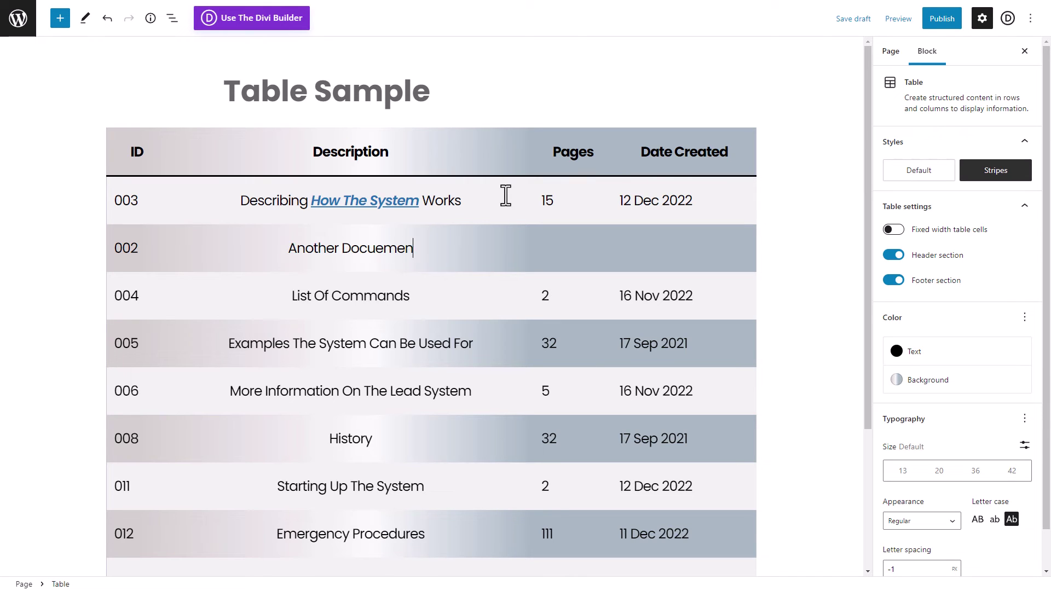
double_click(376, 248)
text(Document)
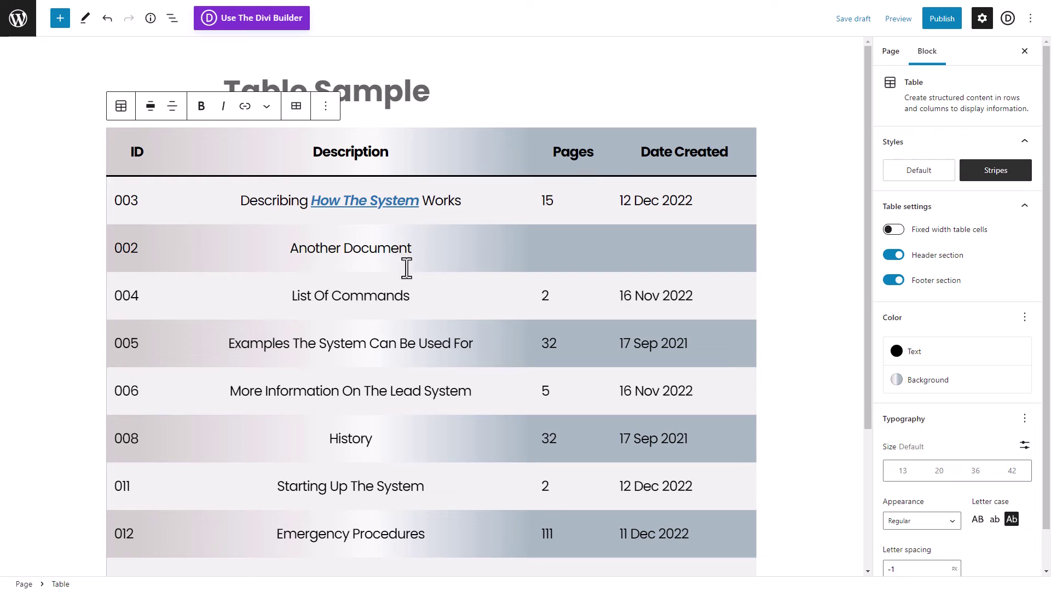
text(78)
text(Unkown)
- Delete row 006, "More Information On The Lead System", from the table
drag(200, 217, 747, 195)
click(500, 209)
click(297, 108)
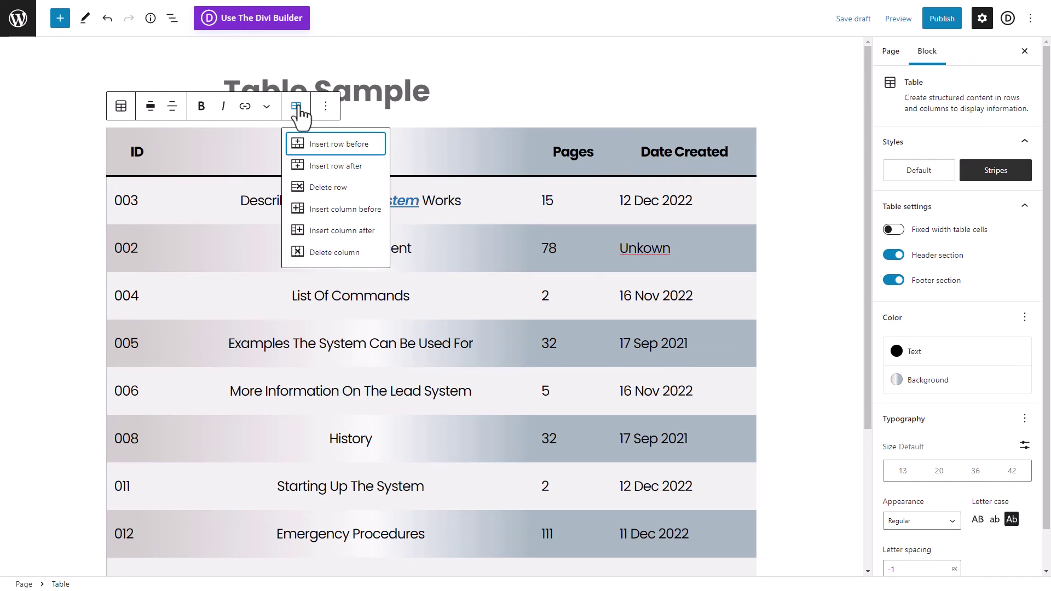
click(335, 190)
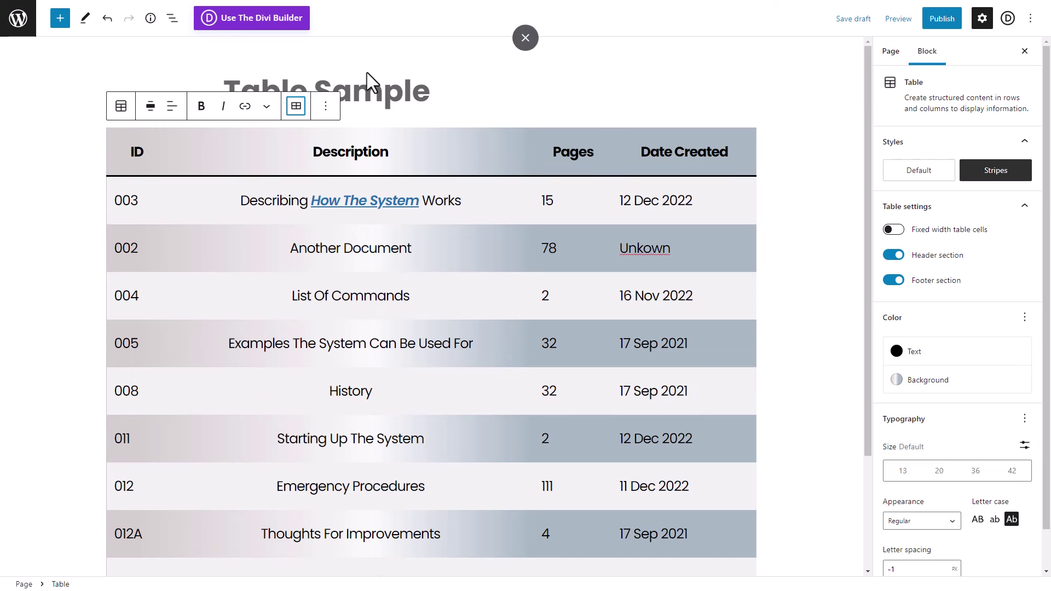
- Insert a column after the Description column and label its header "Reviewed"
click(453, 155)
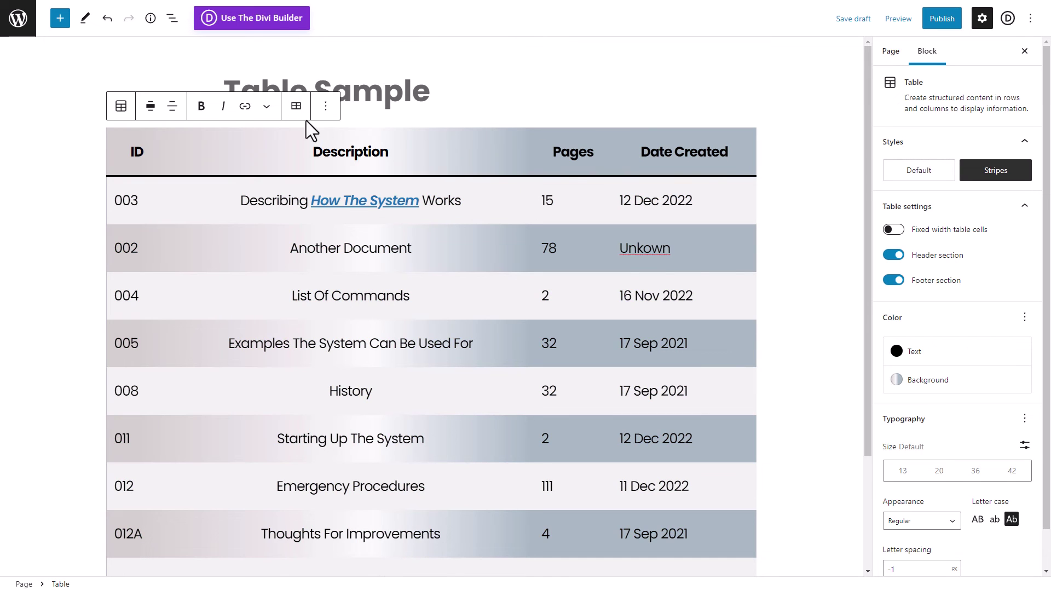
click(296, 107)
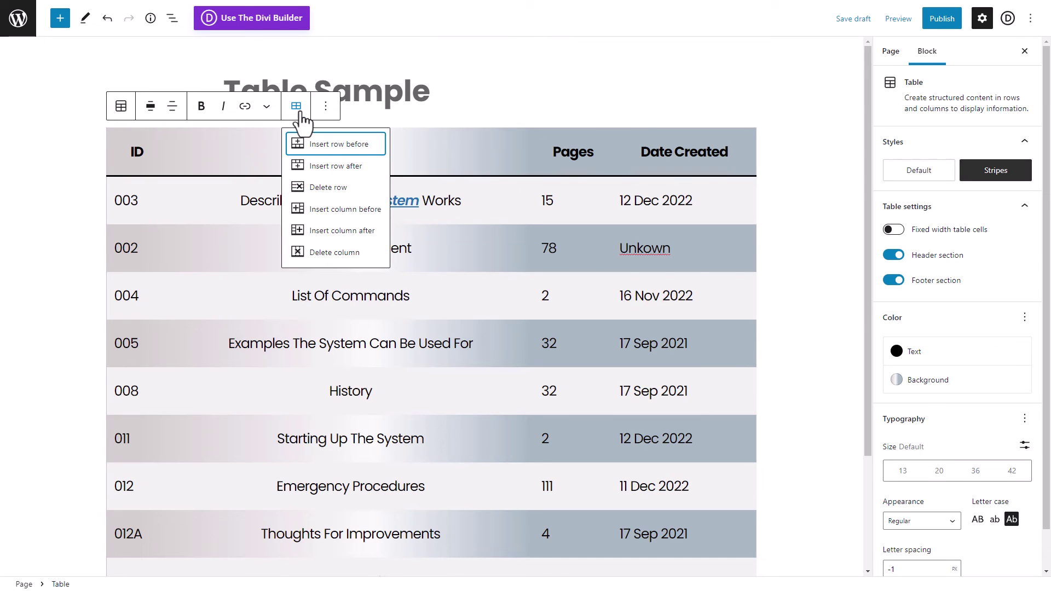
click(375, 232)
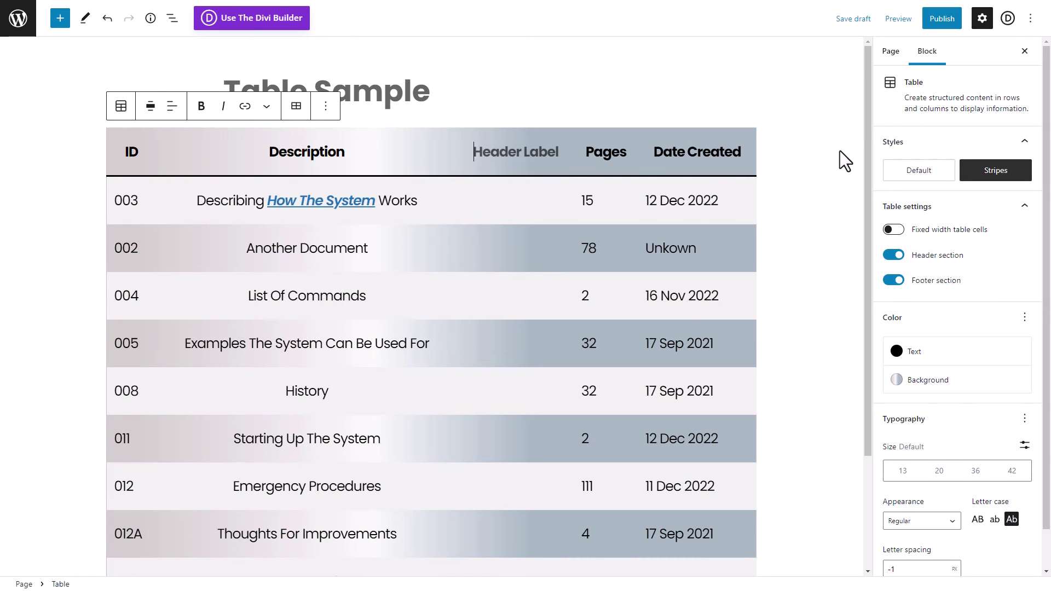
text(Reviewed)
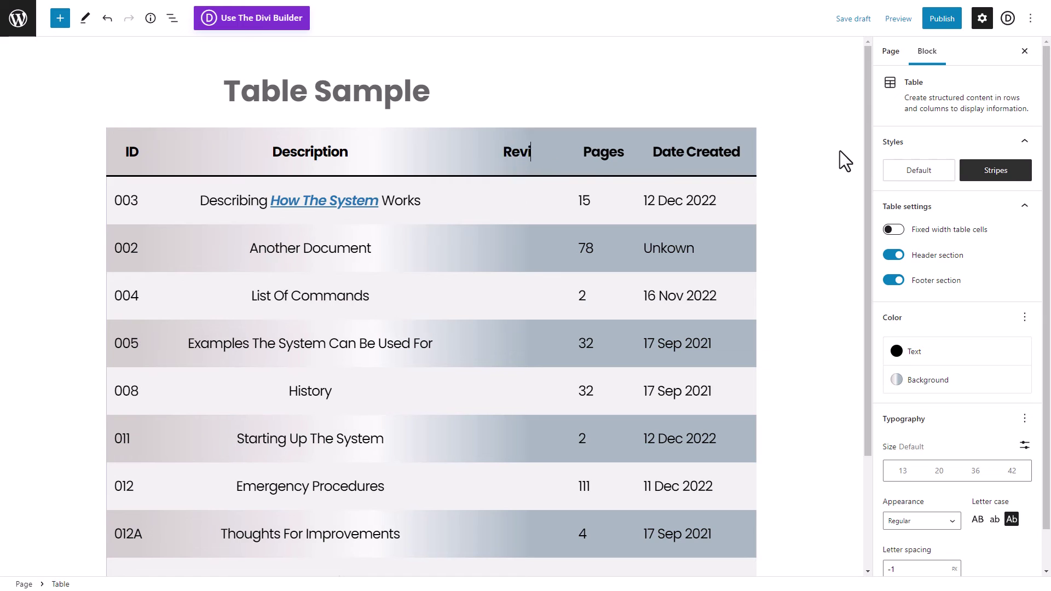
- Fill in the Reviewed column with Yes for rows 003, 004 and 005, and No for row 002
click(520, 201)
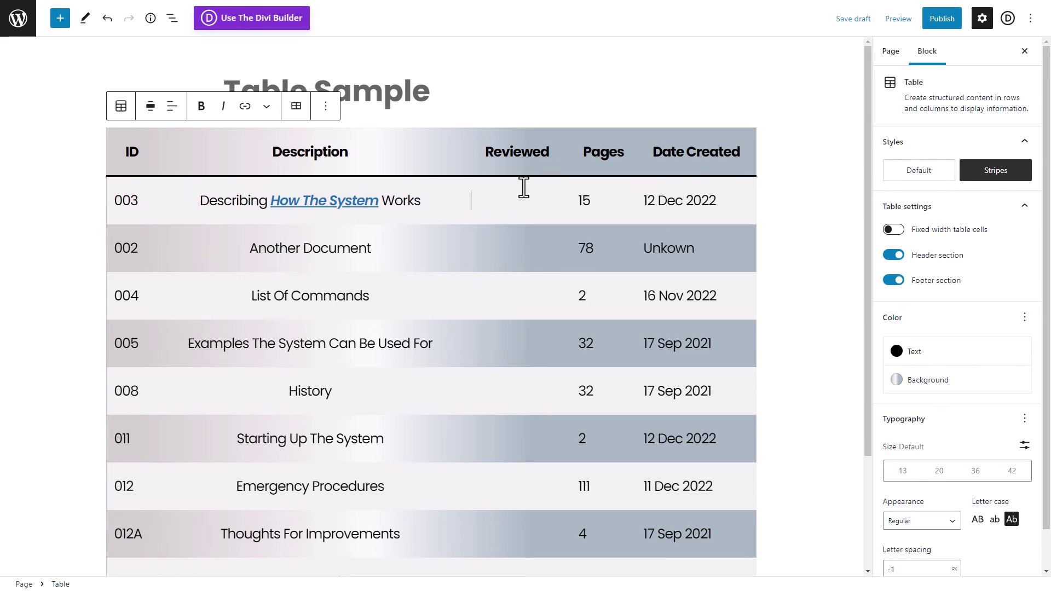
text(Yes)
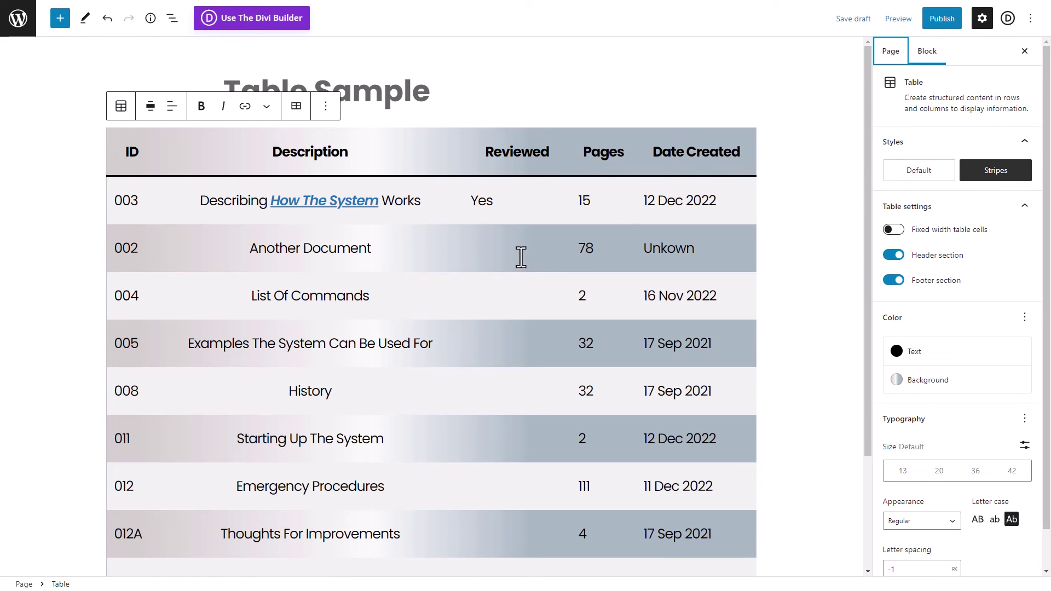
click(520, 257)
text(NO)
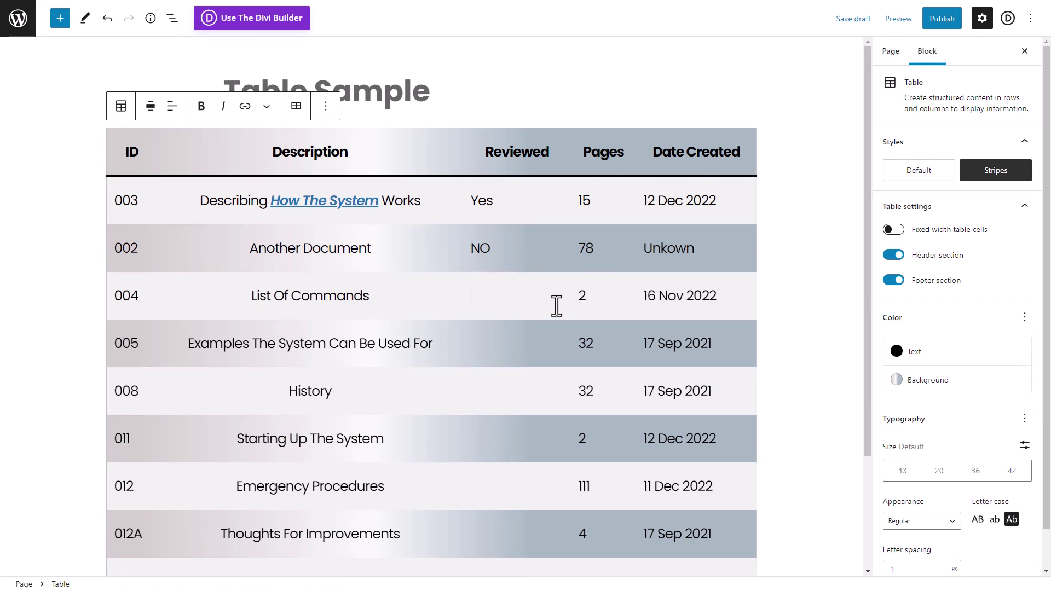
text(YesYes)
drag(491, 249, 480, 249)
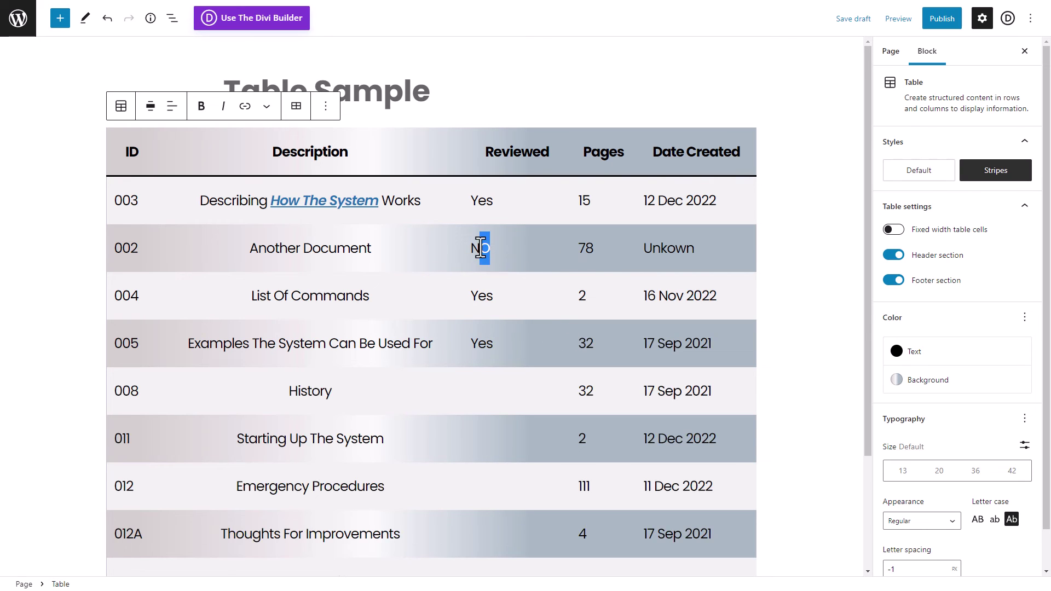
text(o)
- Delete the Reviewed column and look over the table down to its footer
click(297, 106)
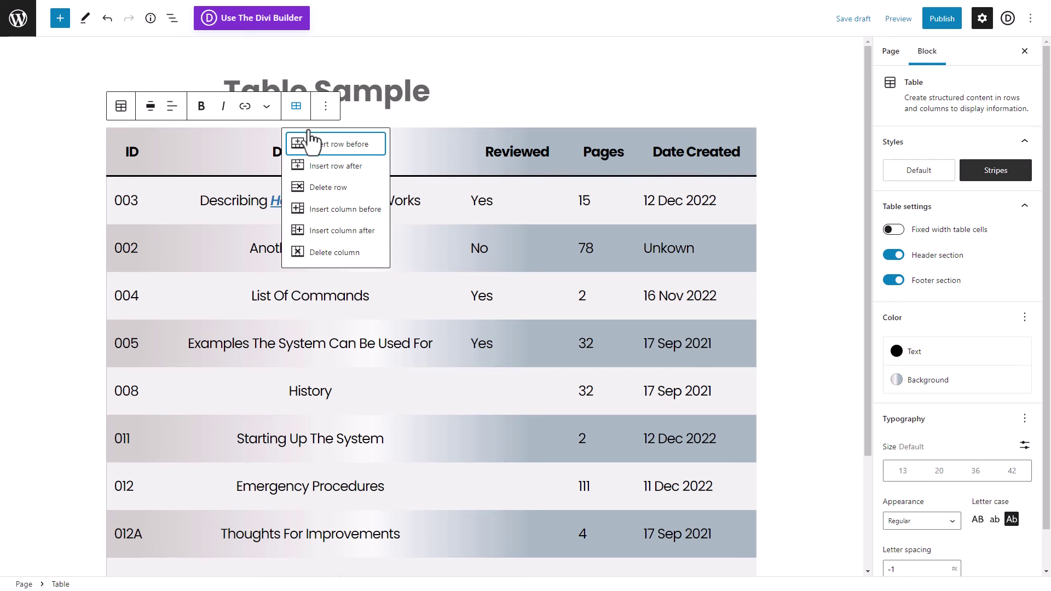
click(338, 253)
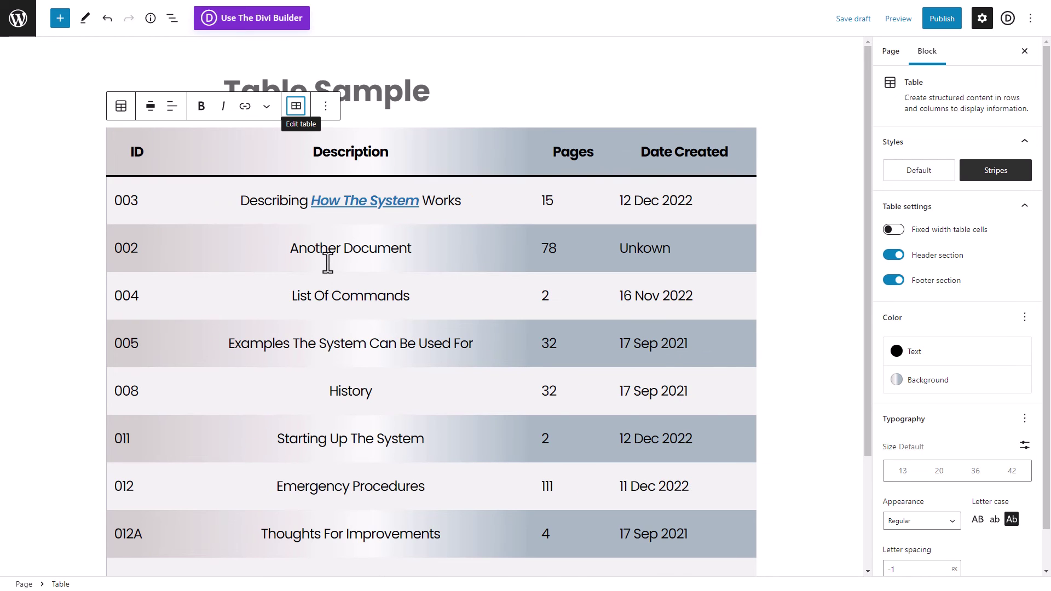
scroll(328, 263, down, 3)
scroll(402, 399, up, 3)
scroll(401, 394, down, 3)
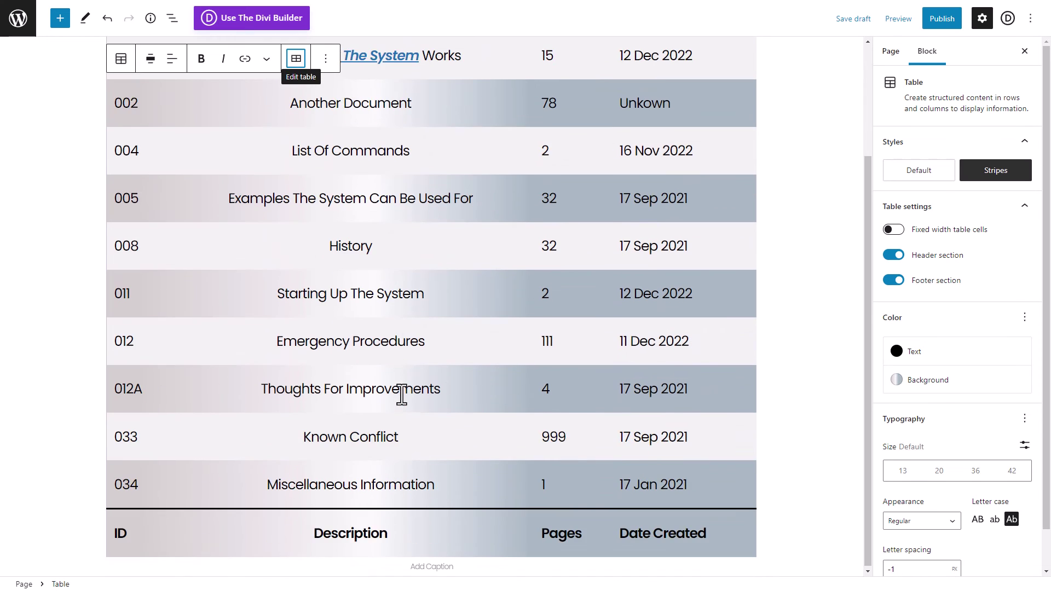
scroll(413, 442, up, 3)
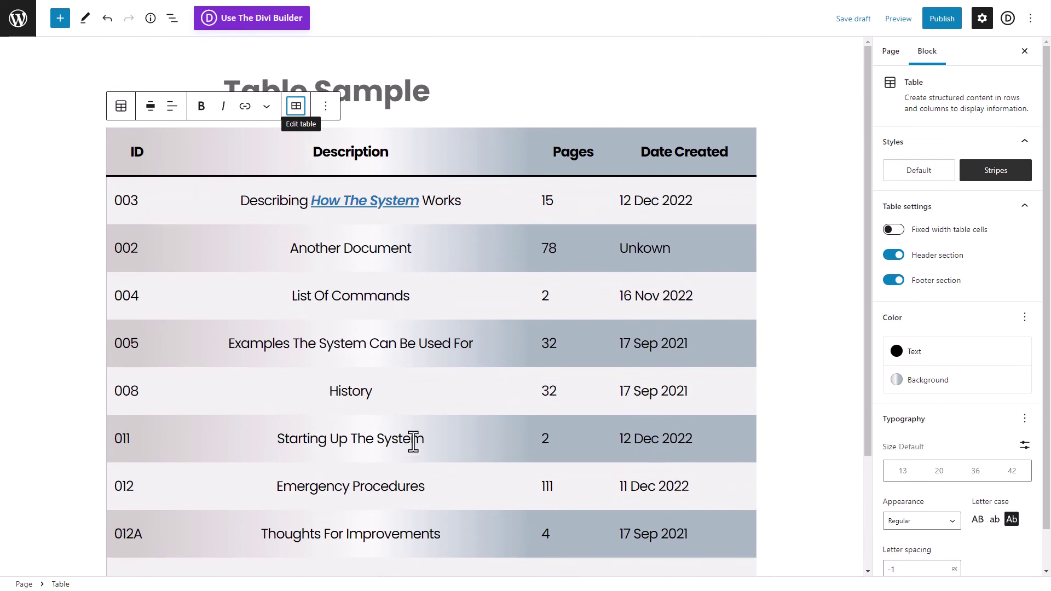
- Preview the page in a new tab and examine the table's rows, date column and footer labels
click(900, 20)
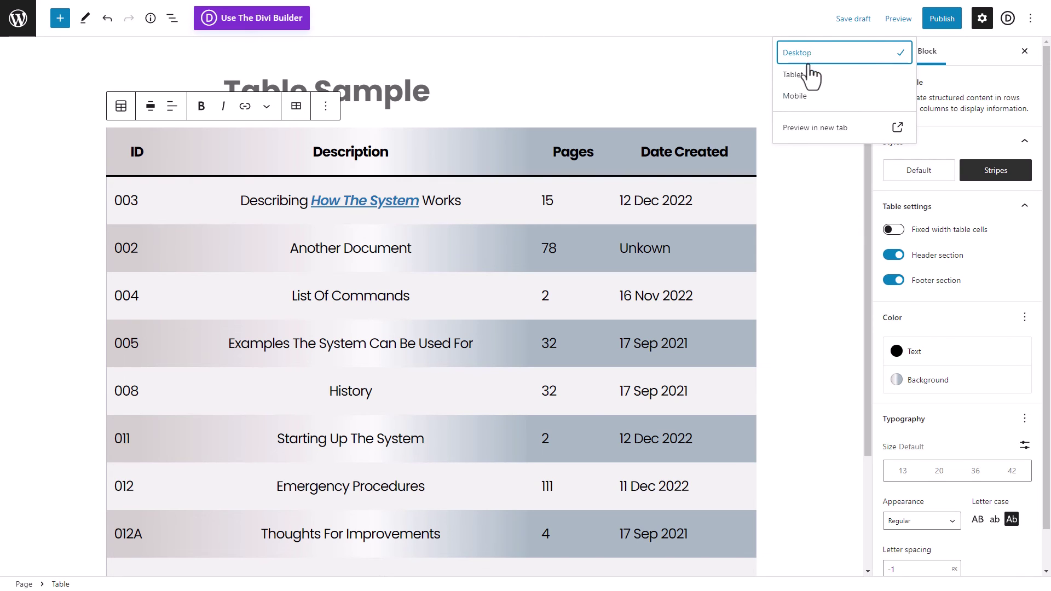
click(824, 128)
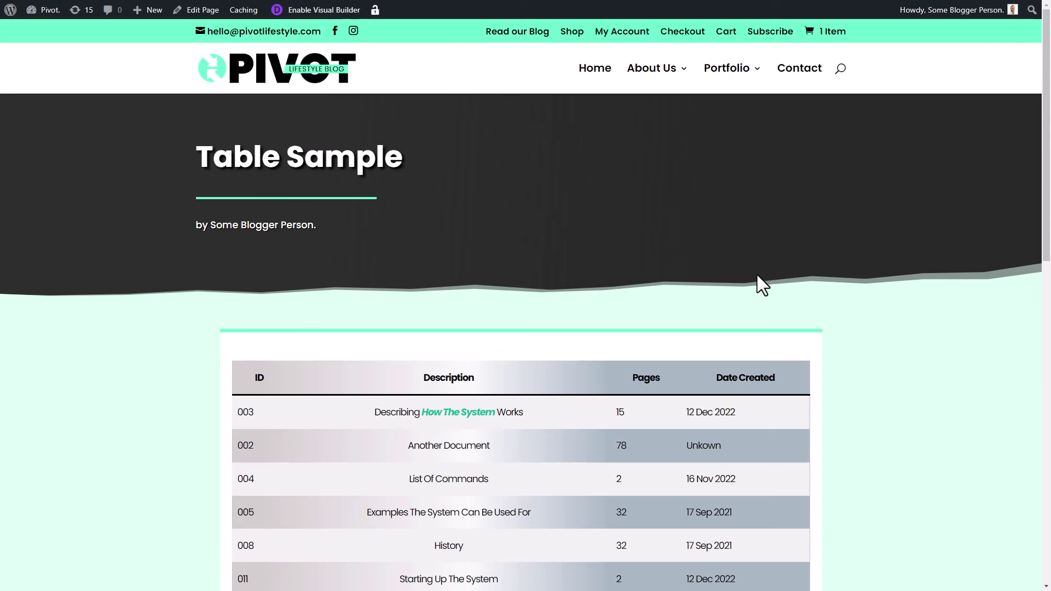
scroll(526, 300, down, 1)
scroll(526, 299, down, 5)
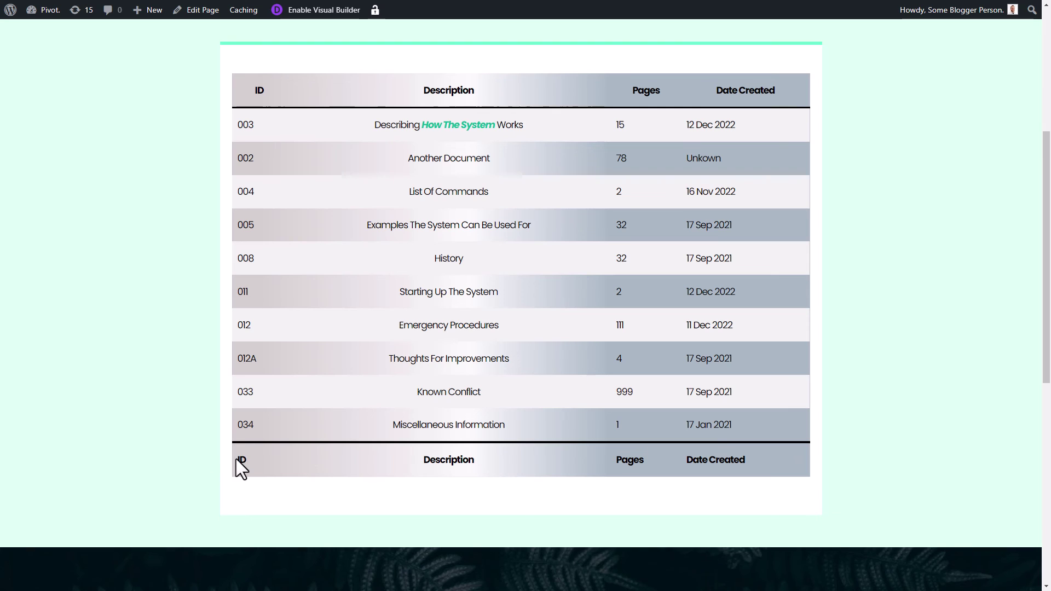
double_click(449, 461)
drag(687, 460, 733, 460)
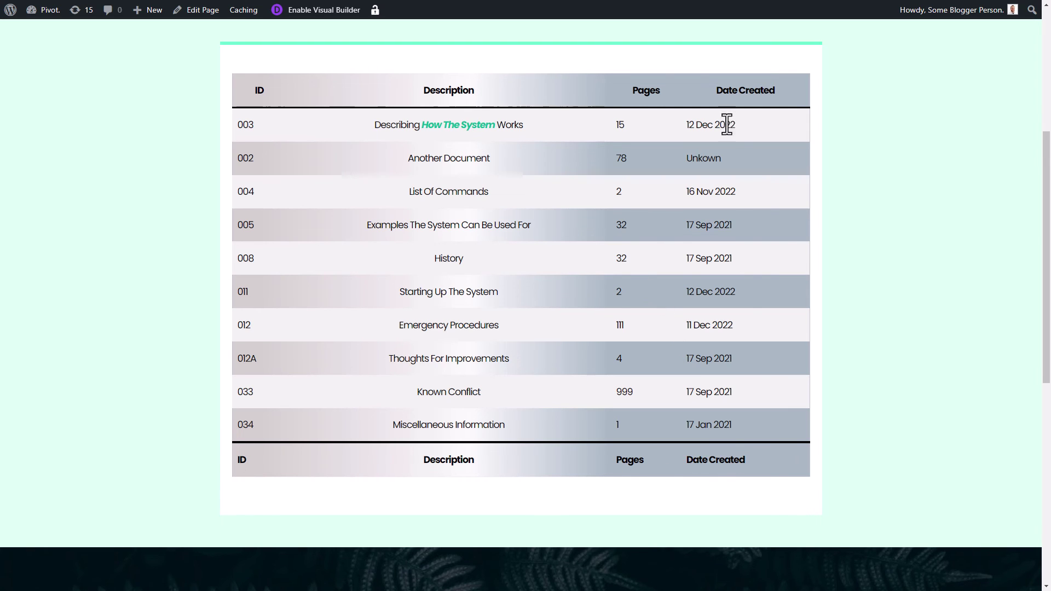
drag(727, 124, 748, 425)
click(765, 382)
drag(243, 124, 750, 305)
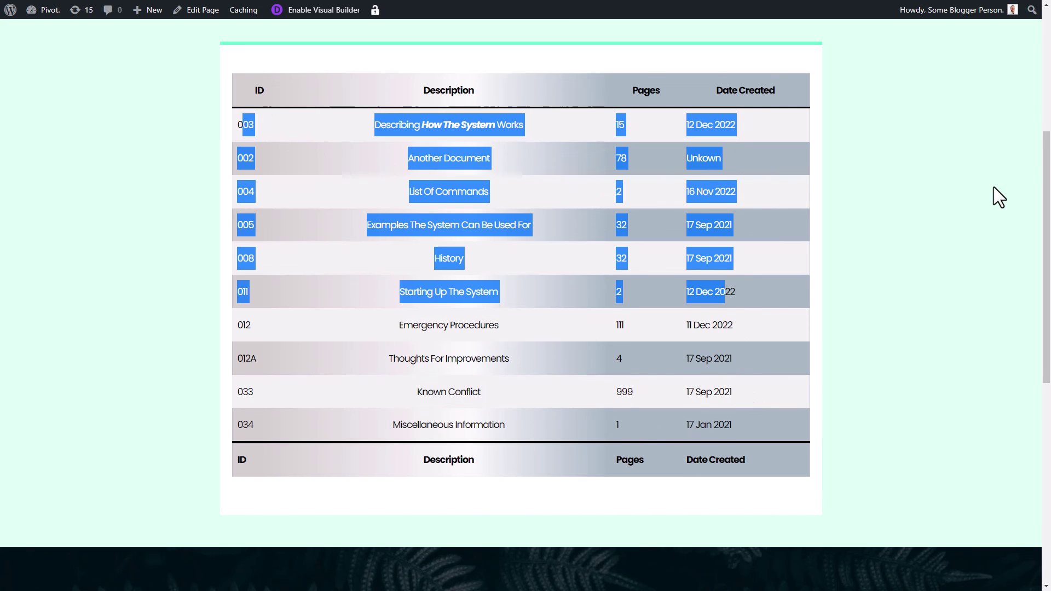
- Clear the text selection and look over the page from its header down to the table's footer row
click(557, 284)
scroll(562, 290, up, 5)
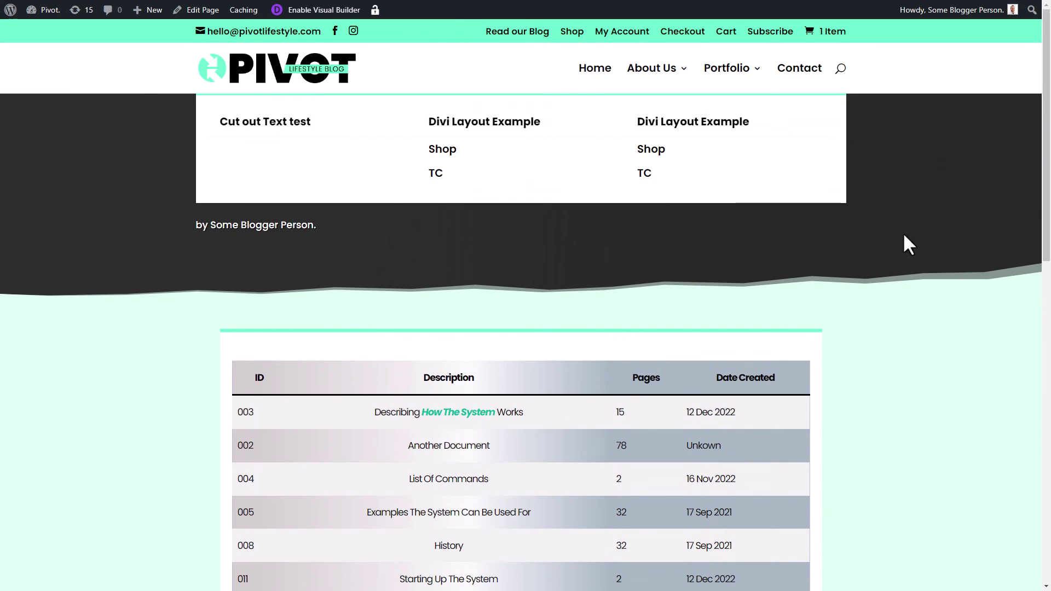
scroll(768, 422, down, 3)
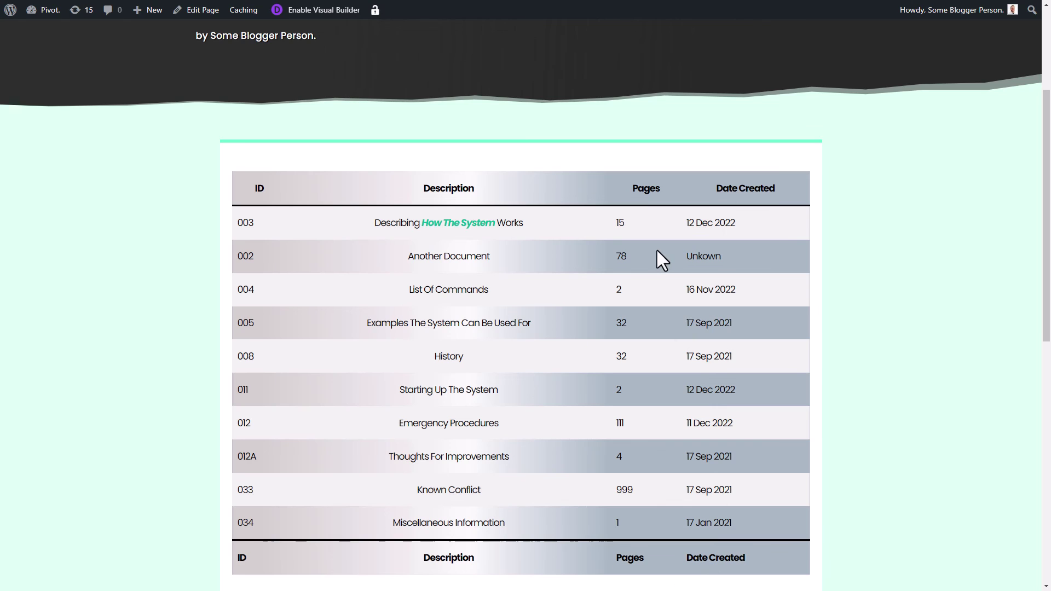
- Show the page in the browser's responsive device view and reduce the viewport's width and height
key(ctrl+shift+m)
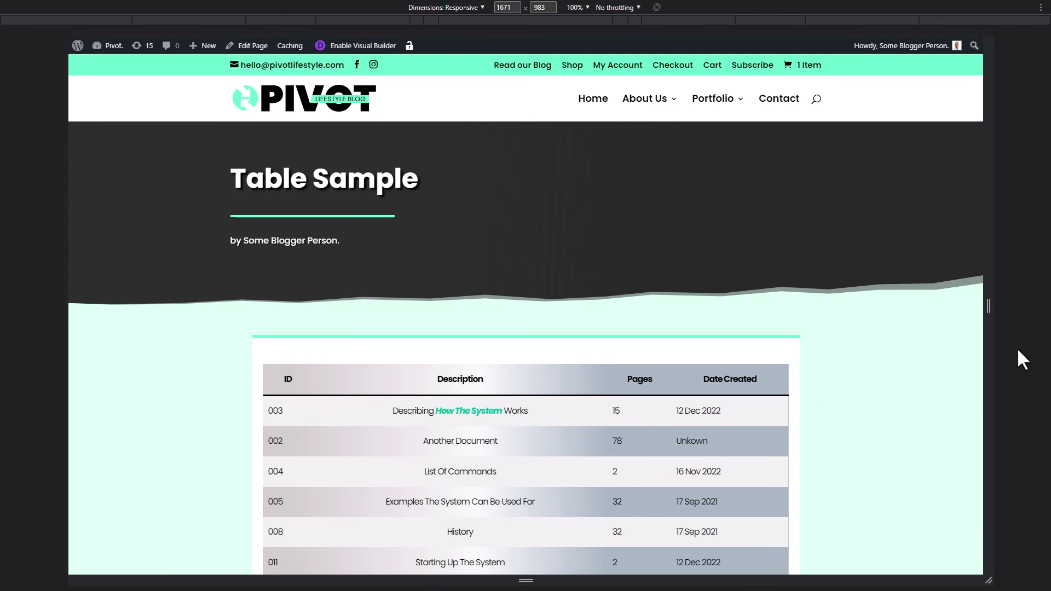
key(ctrl+plus)
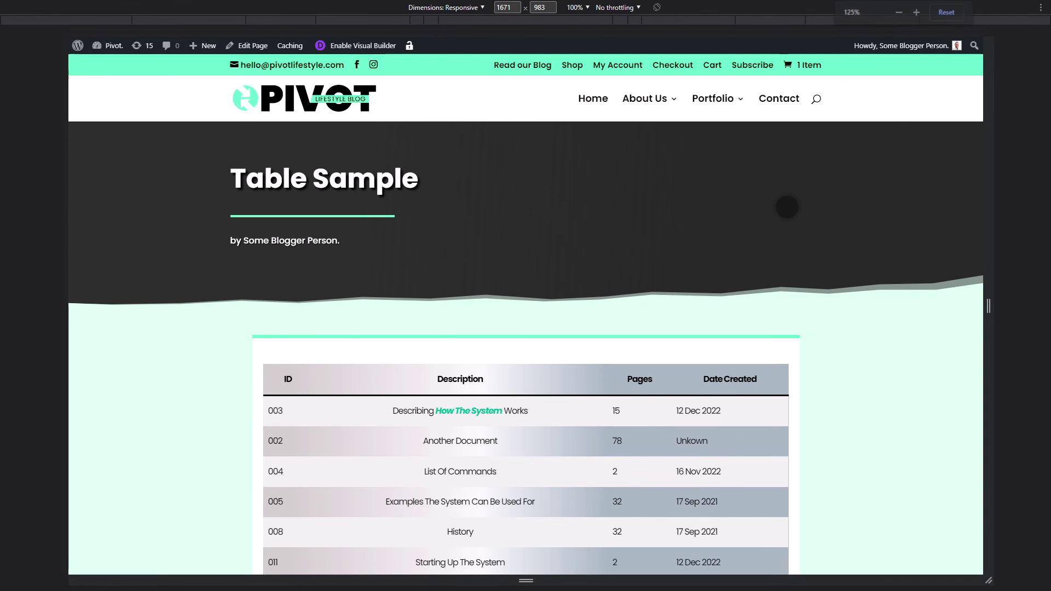
right_click(827, 187)
click(997, 158)
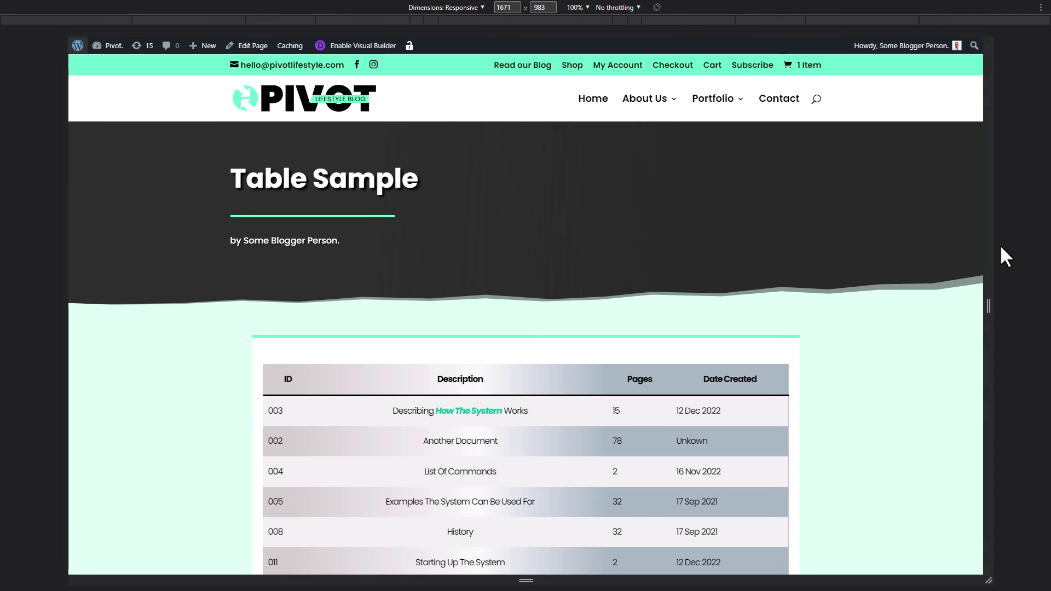
drag(990, 301, 863, 306)
drag(521, 574, 518, 430)
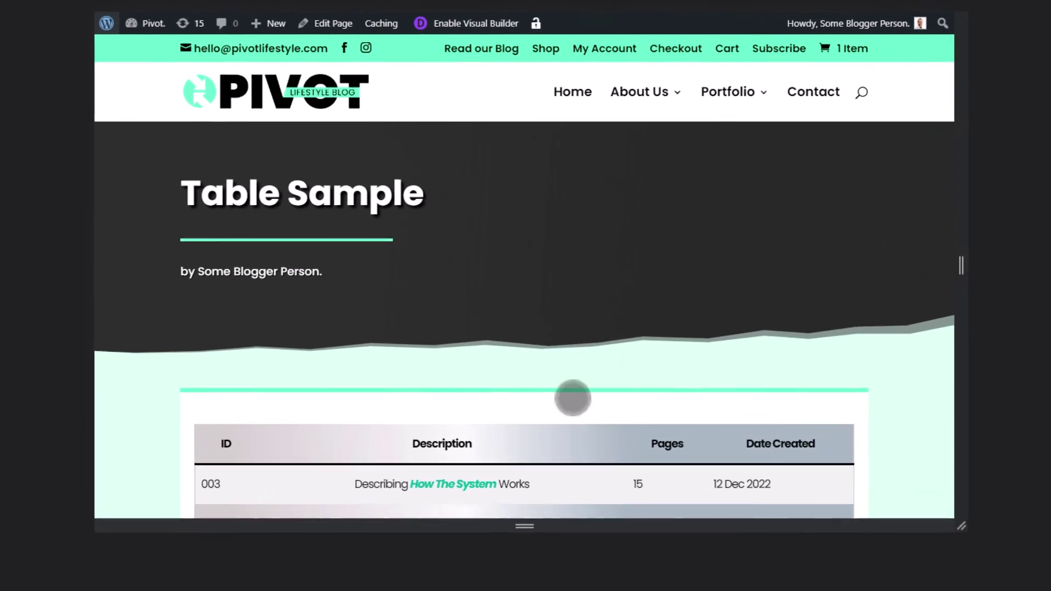
- Narrow the viewport to roughly tablet width and examine how the table's columns wrap
scroll(566, 329, down, 3)
drag(992, 272, 742, 274)
scroll(631, 305, down, 6)
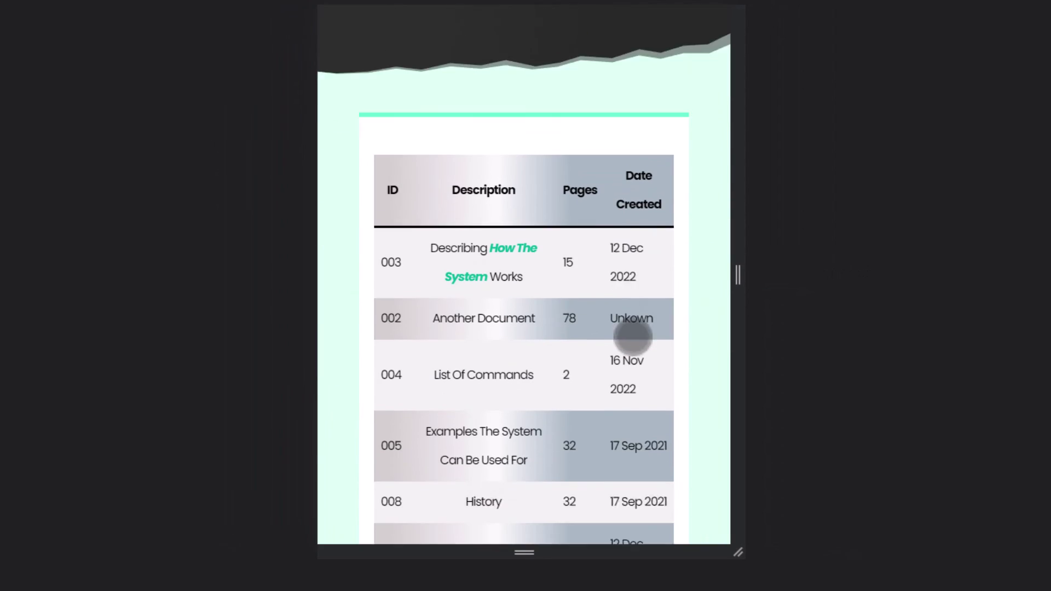
- Narrow the viewport further to roughly phone width and examine the table down to its footer
drag(735, 274, 675, 281)
scroll(604, 438, down, 15)
scroll(603, 438, up, 4)
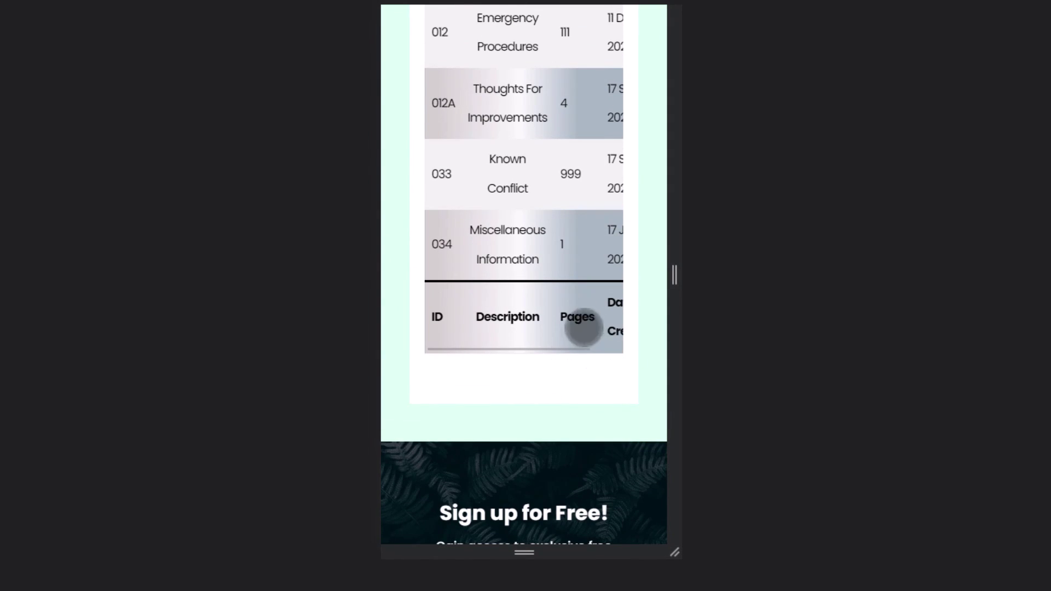
- Widen the responsive viewport to about 1523 px and examine the table's upper rows
drag(582, 324, 1050, 316)
scroll(564, 359, up, 10)
scroll(523, 272, up, 3)
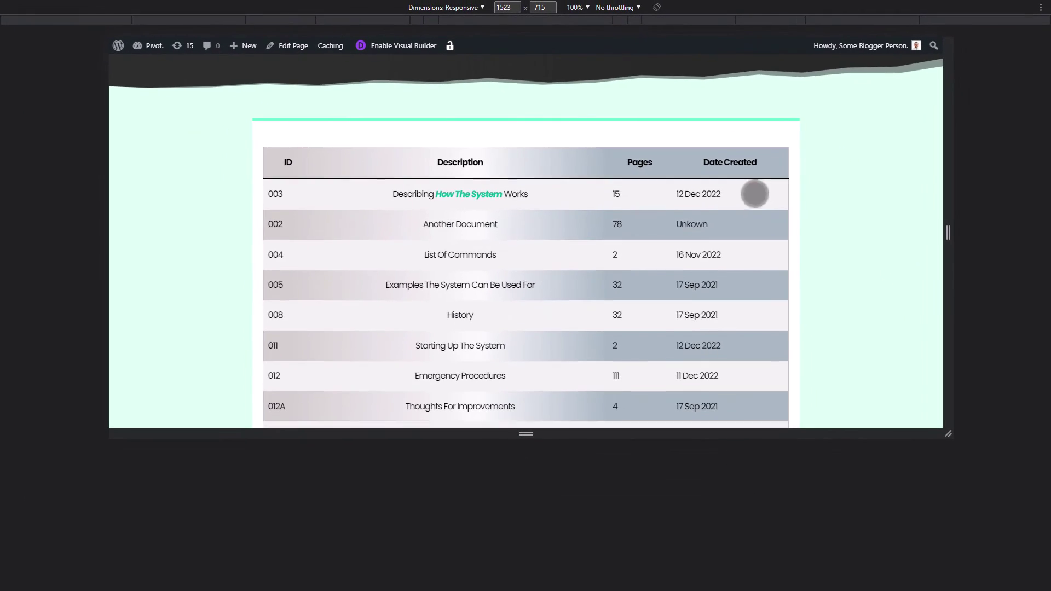
- Return to the normal page view and look over the Table Sample title and table once more
drag(838, 216, 654, 488)
scroll(549, 339, down, 3)
scroll(493, 312, up, 2)
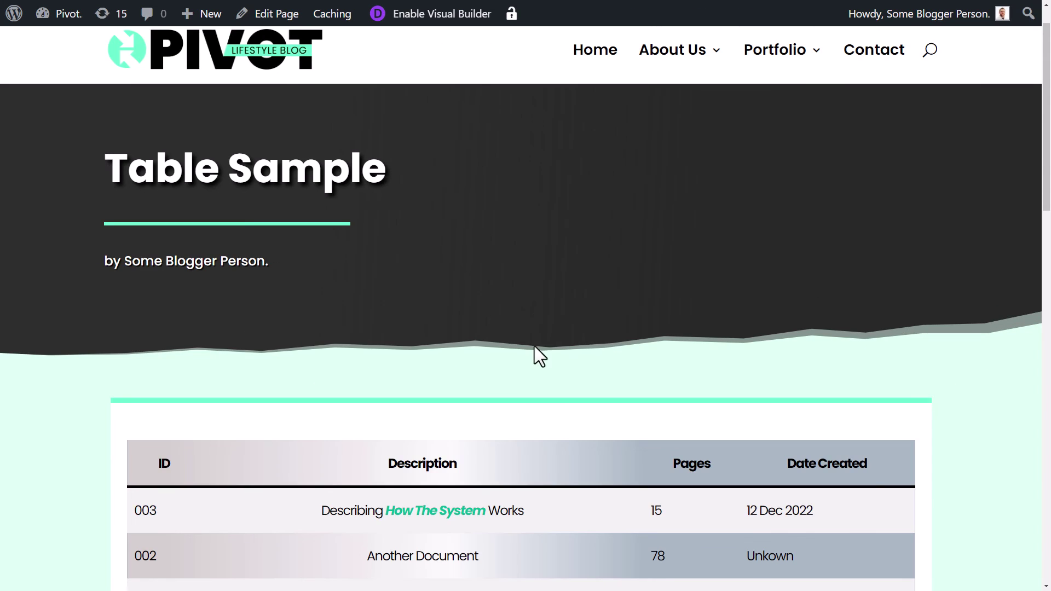
scroll(534, 308, down, 5)
scroll(534, 323, up, 1)
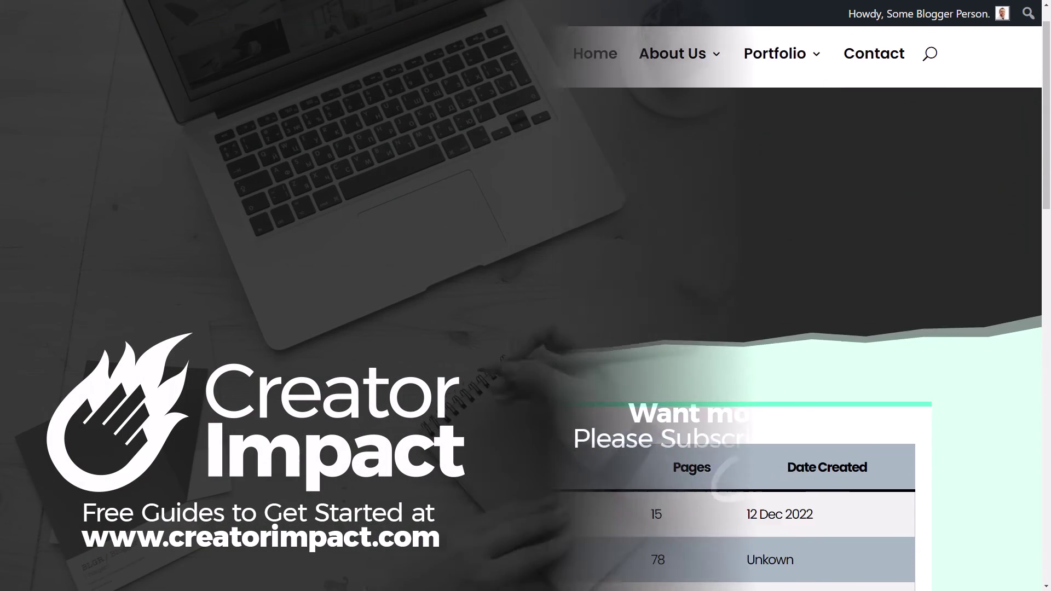